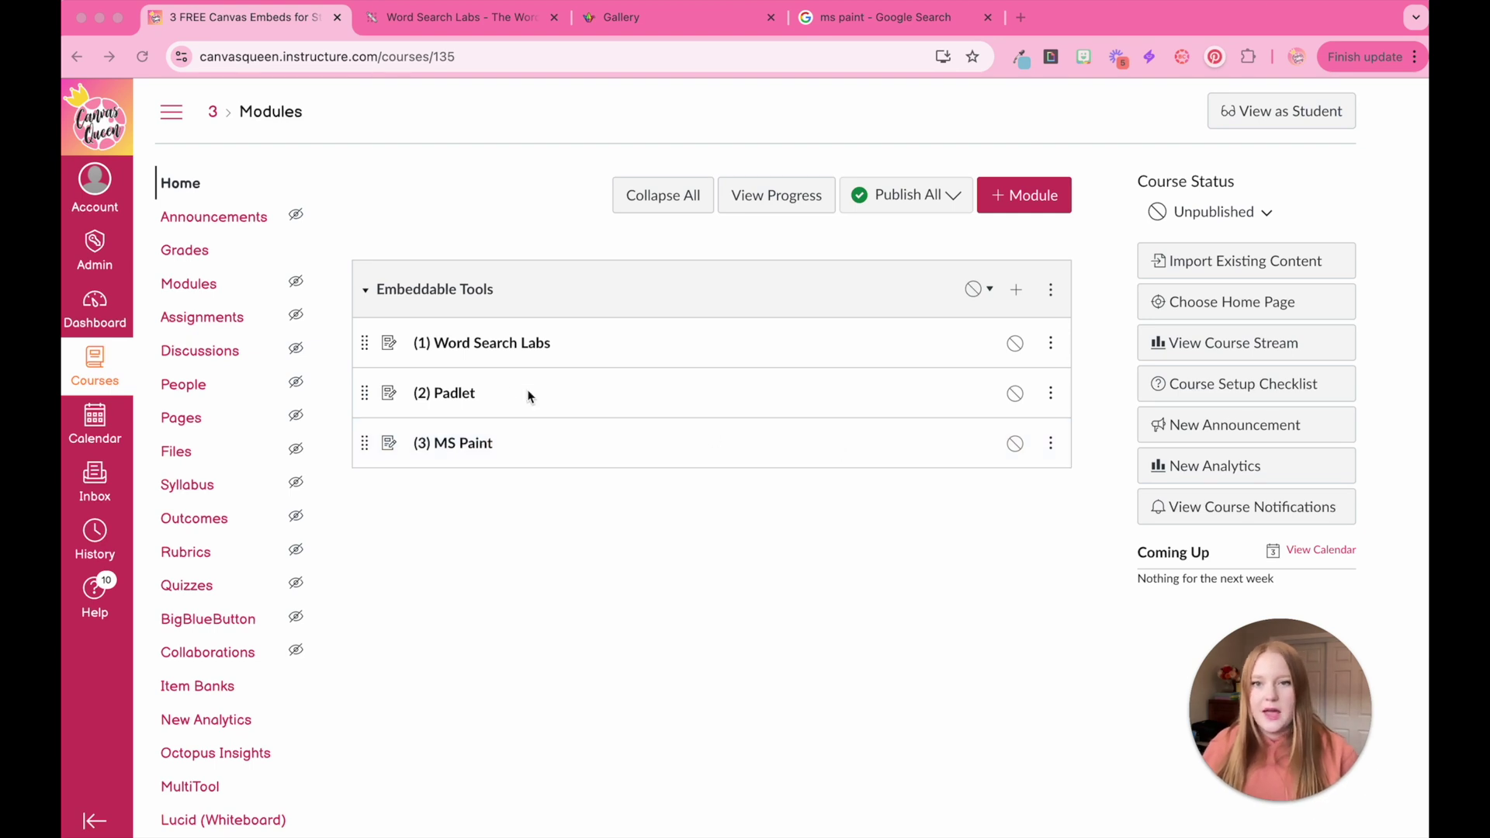
Open the (1) Word Search Labs assignment from the Embeddable Tools module
left_click(479, 342)
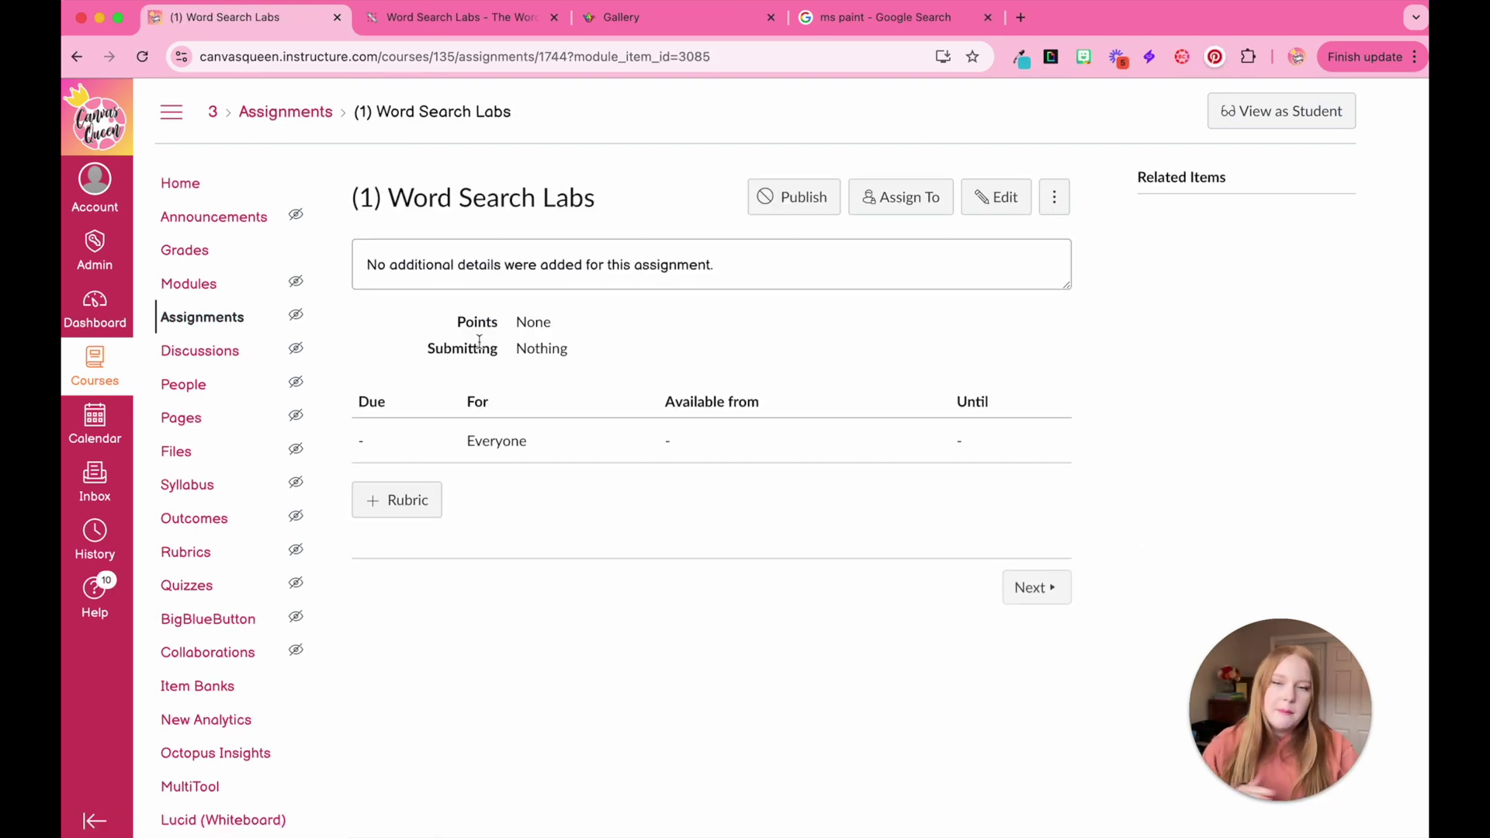
In Word Search Labs, add 'words' after hippo in the puzzle's word list
left_click(403, 21)
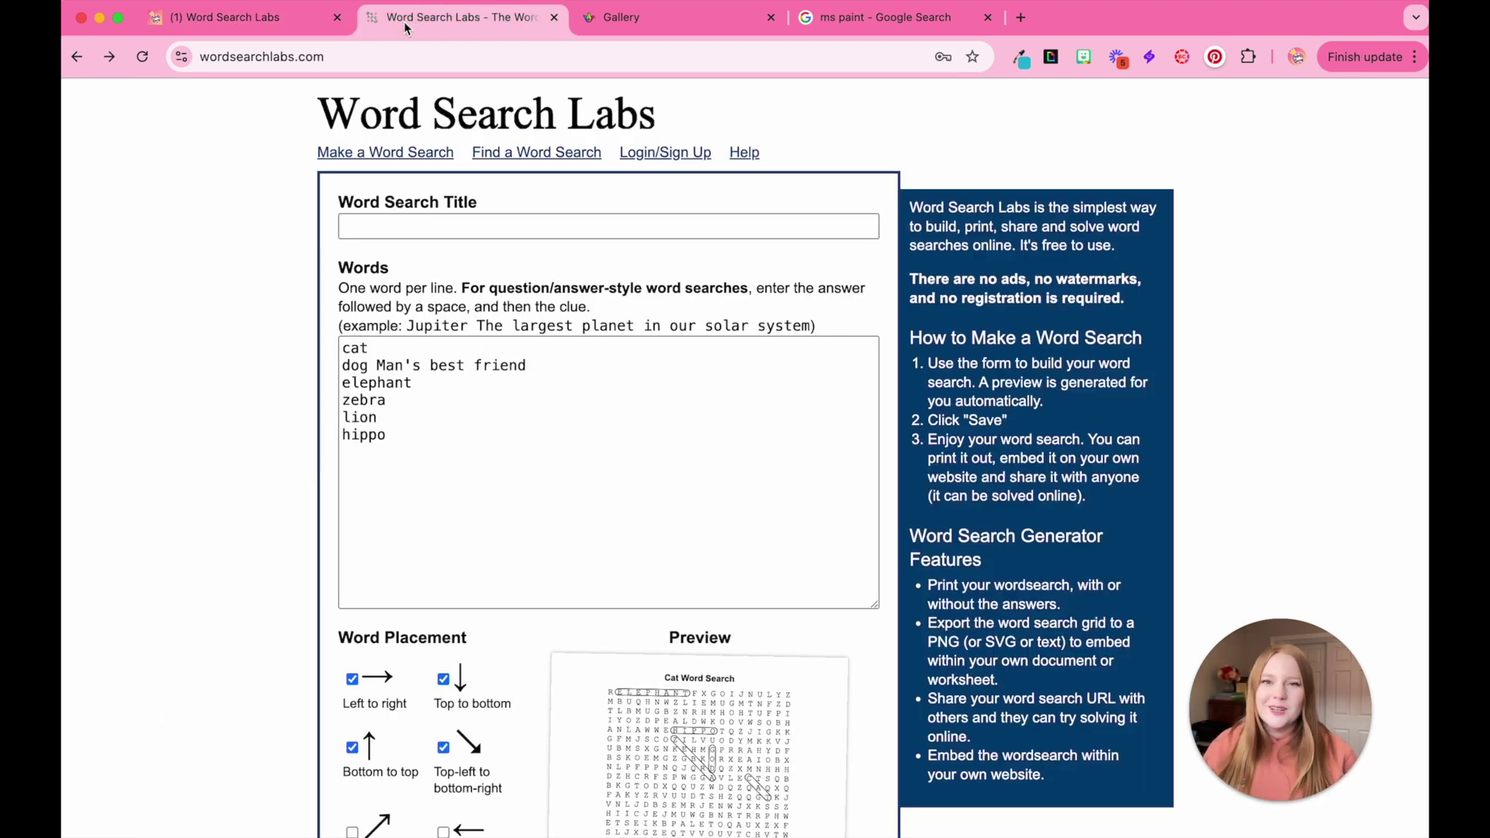
left_click(441, 436)
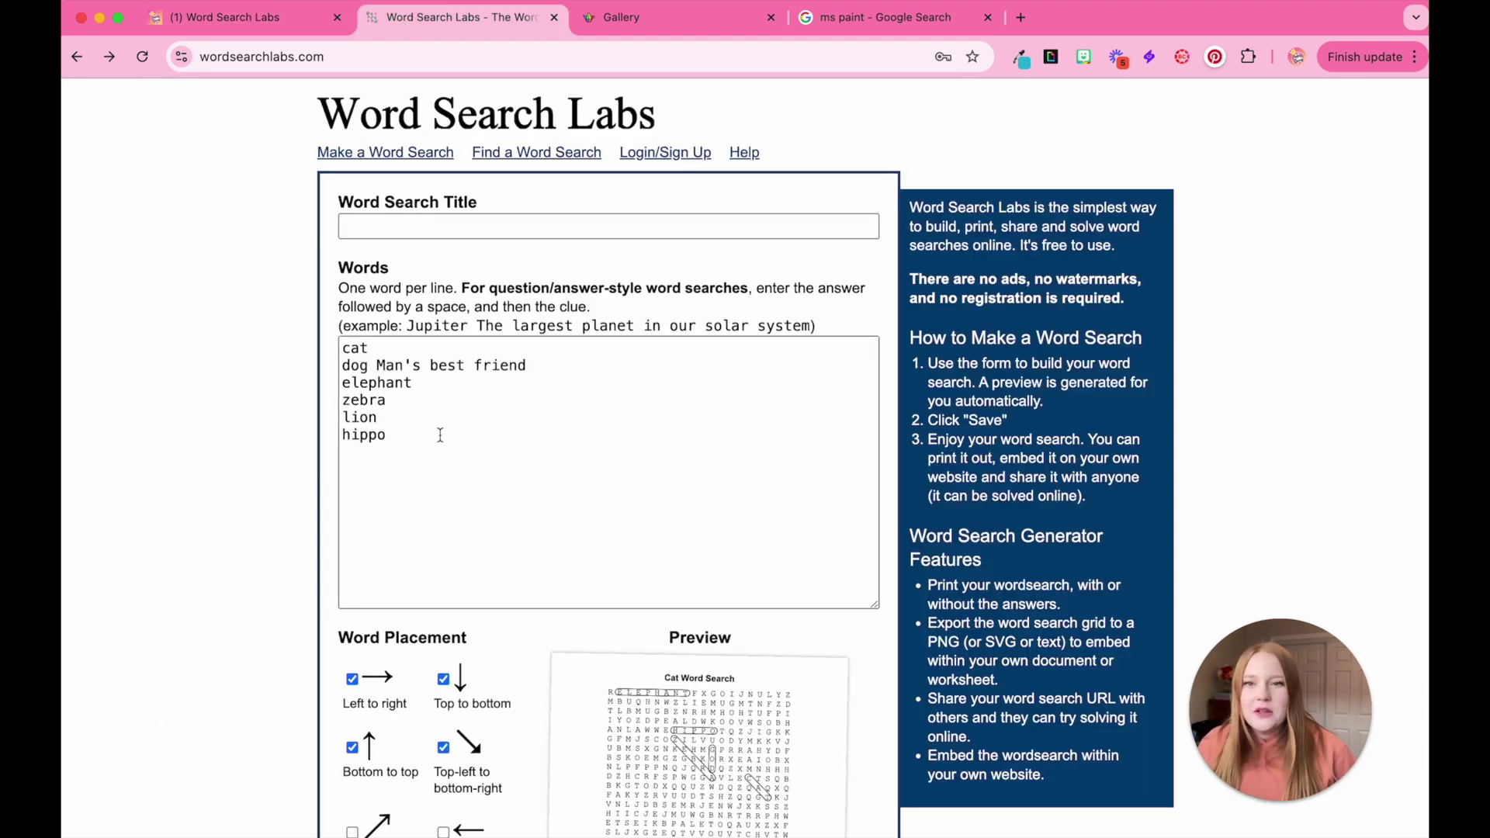
scroll(440, 435, "down", 1)
left_click(440, 435)
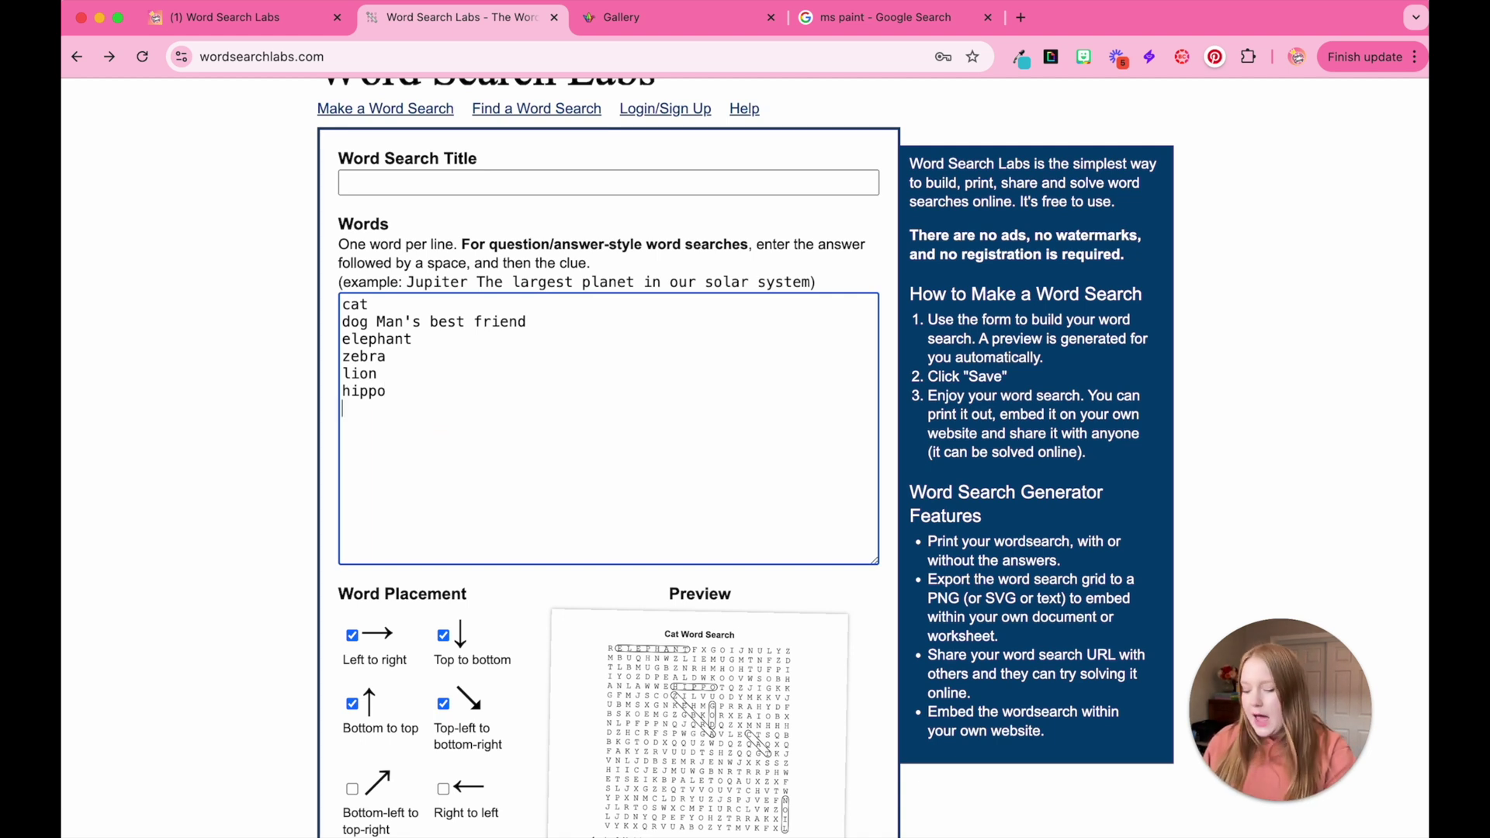
type("words")
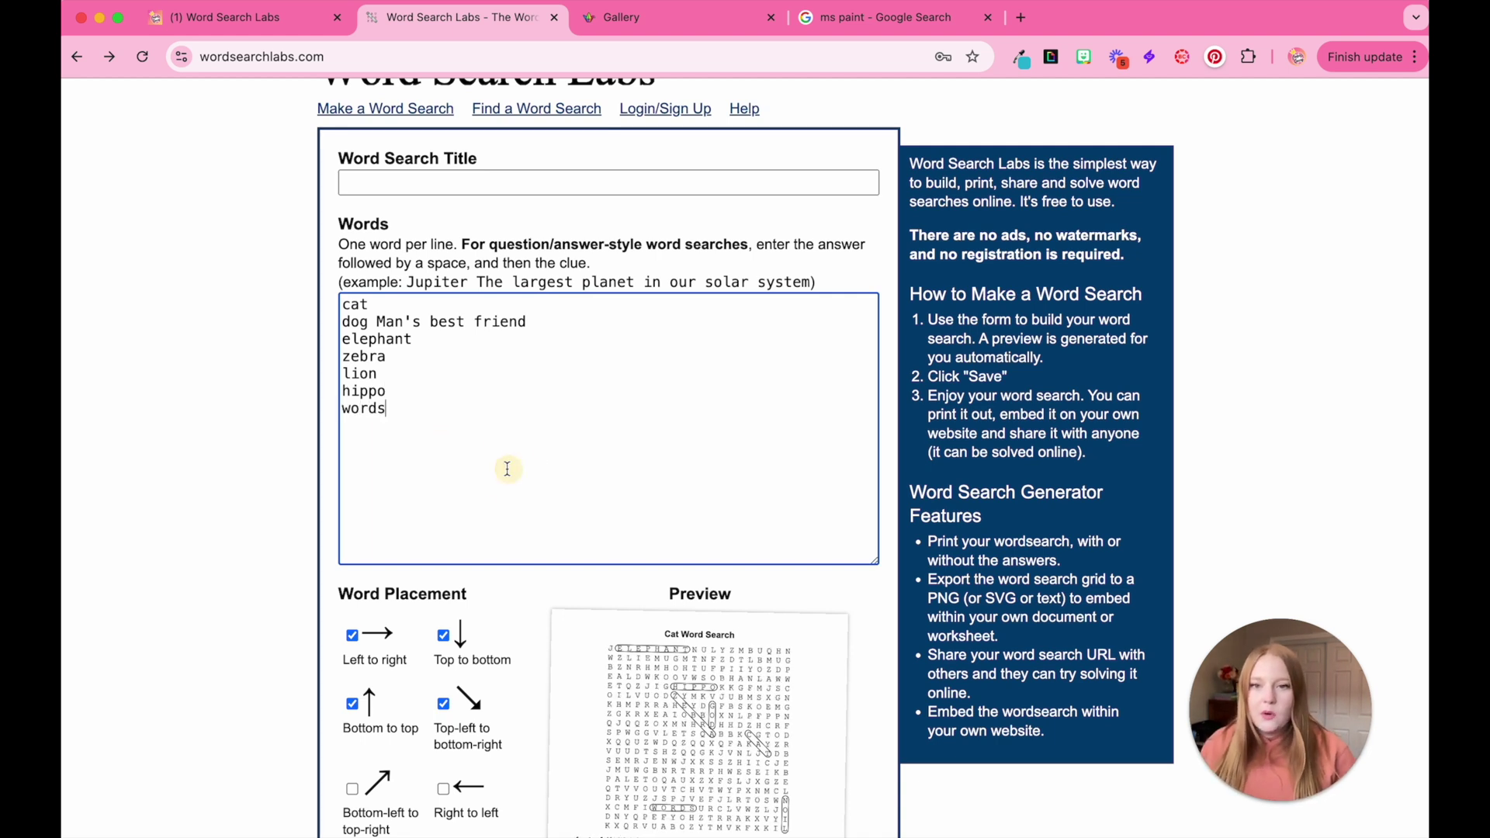
scroll(506, 468, "down", 8)
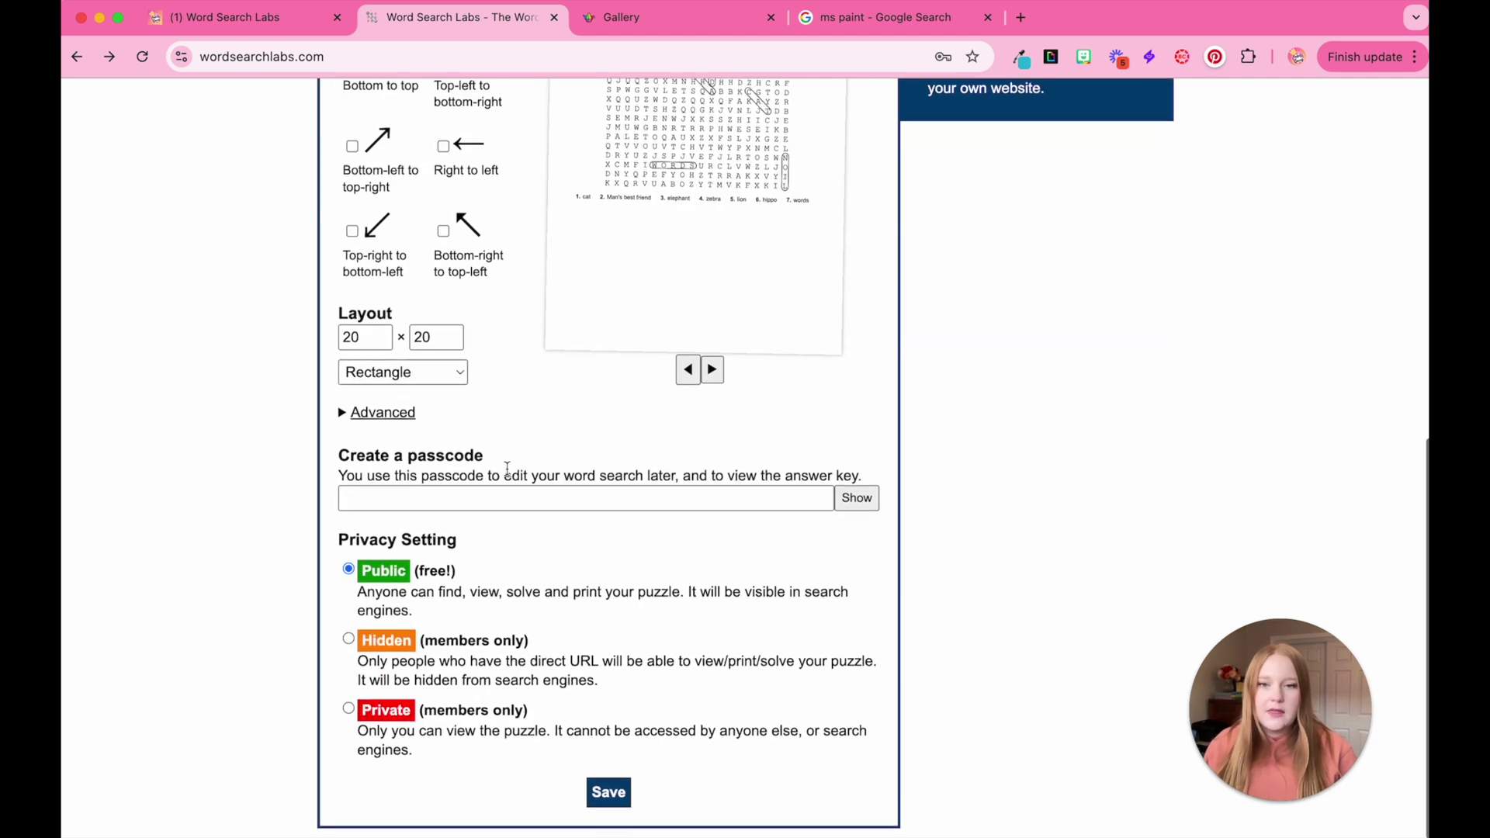
scroll(543, 633, "up", 2)
scroll(543, 633, "down", 2)
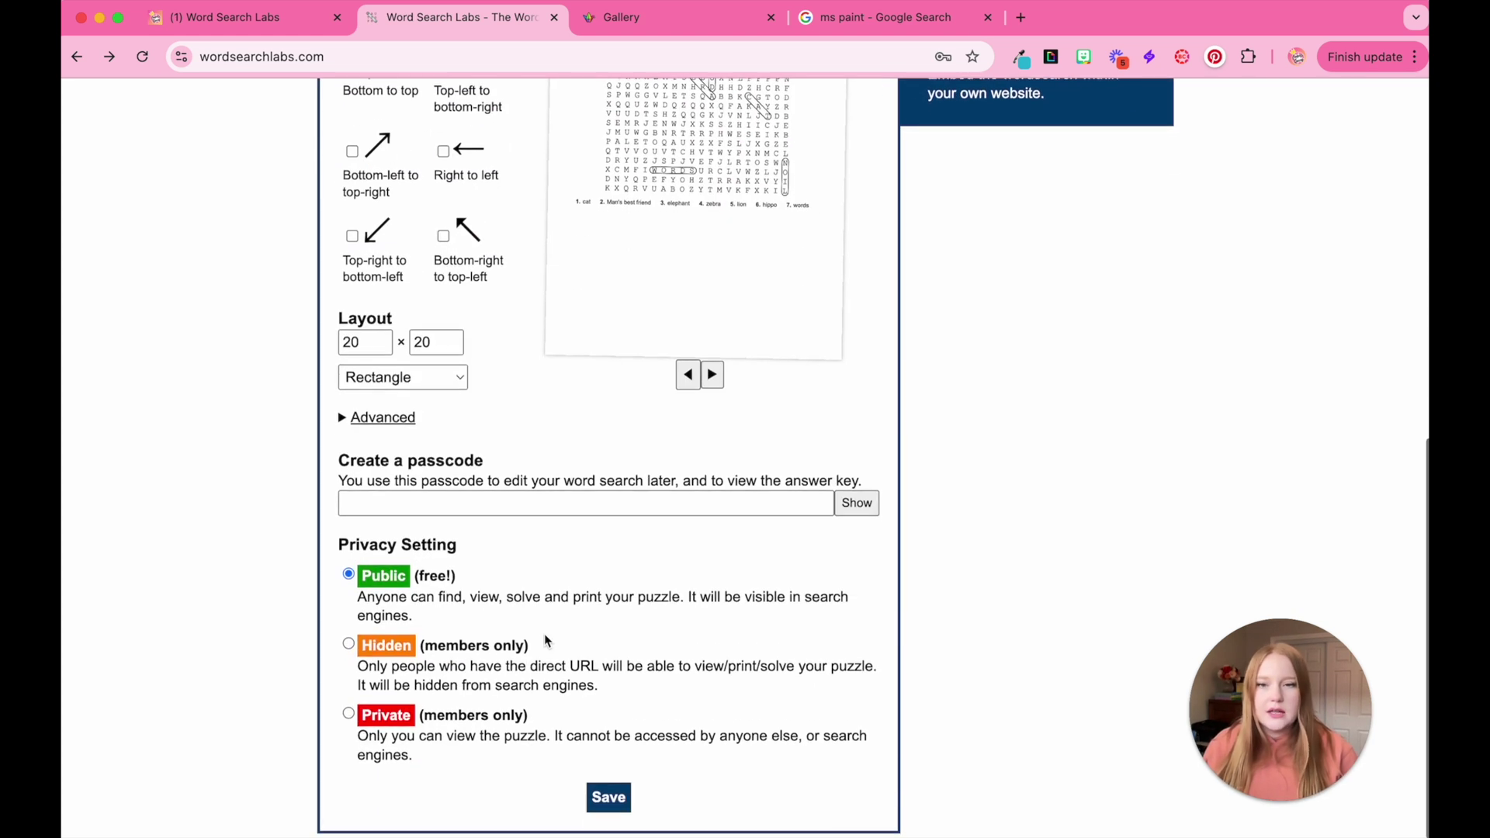
Title the puzzle 'test' and save it to create the grid
left_click(609, 805)
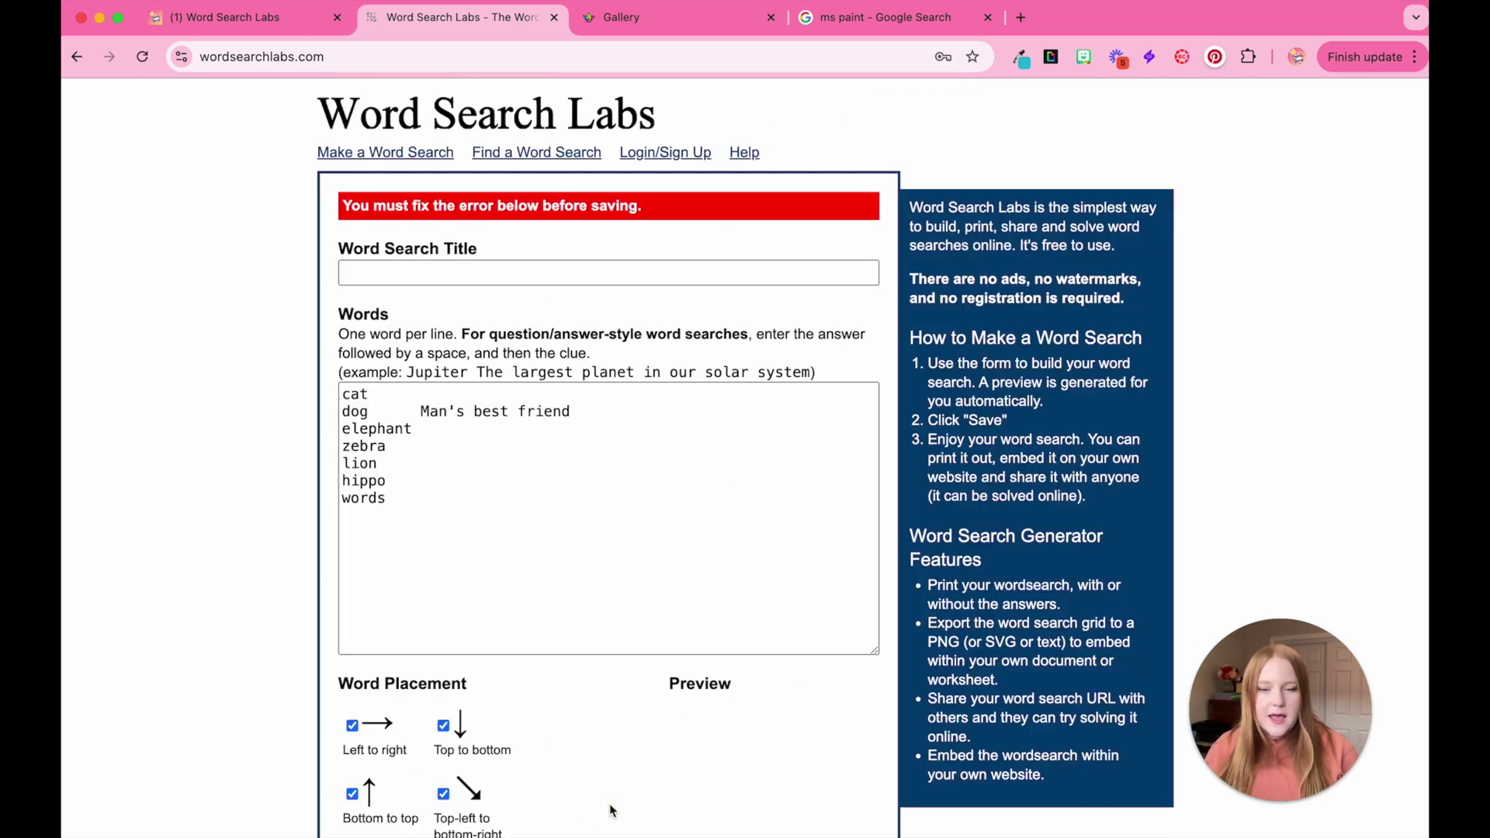
left_click(415, 271)
type("test")
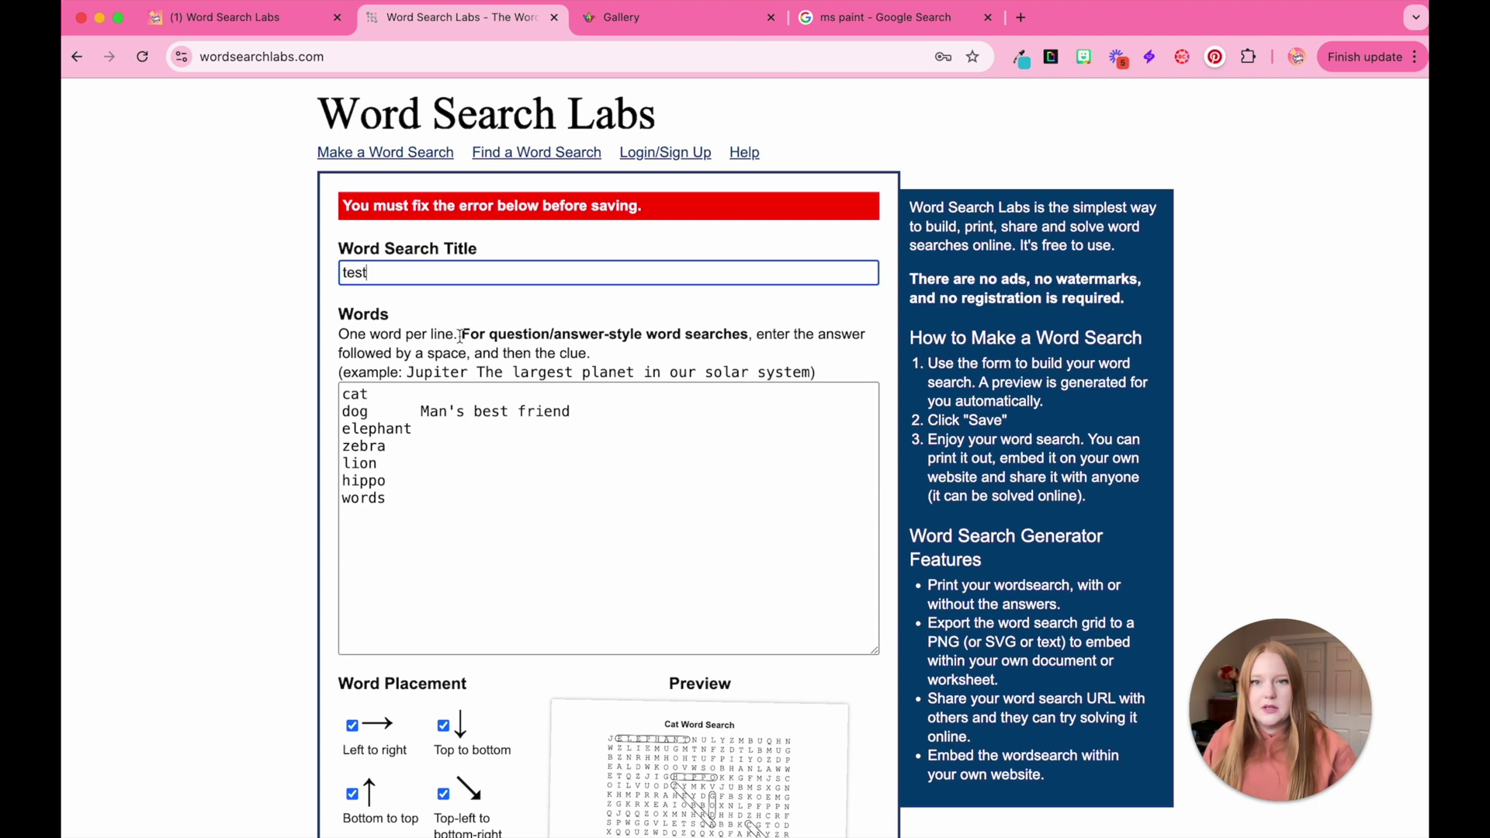
scroll(459, 335, "down", 10)
key("Return")
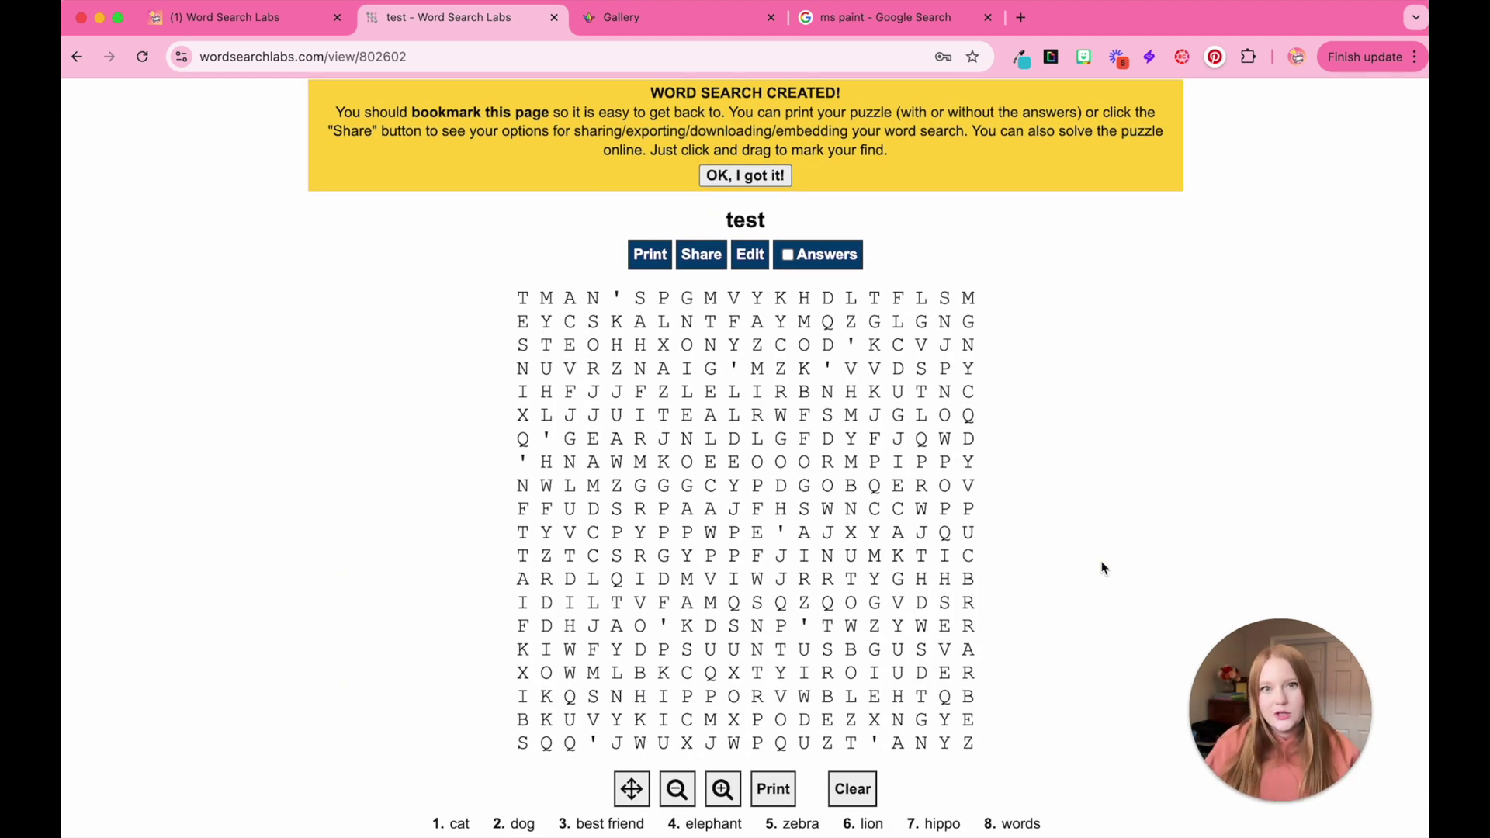
scroll(1103, 568, "up", 3)
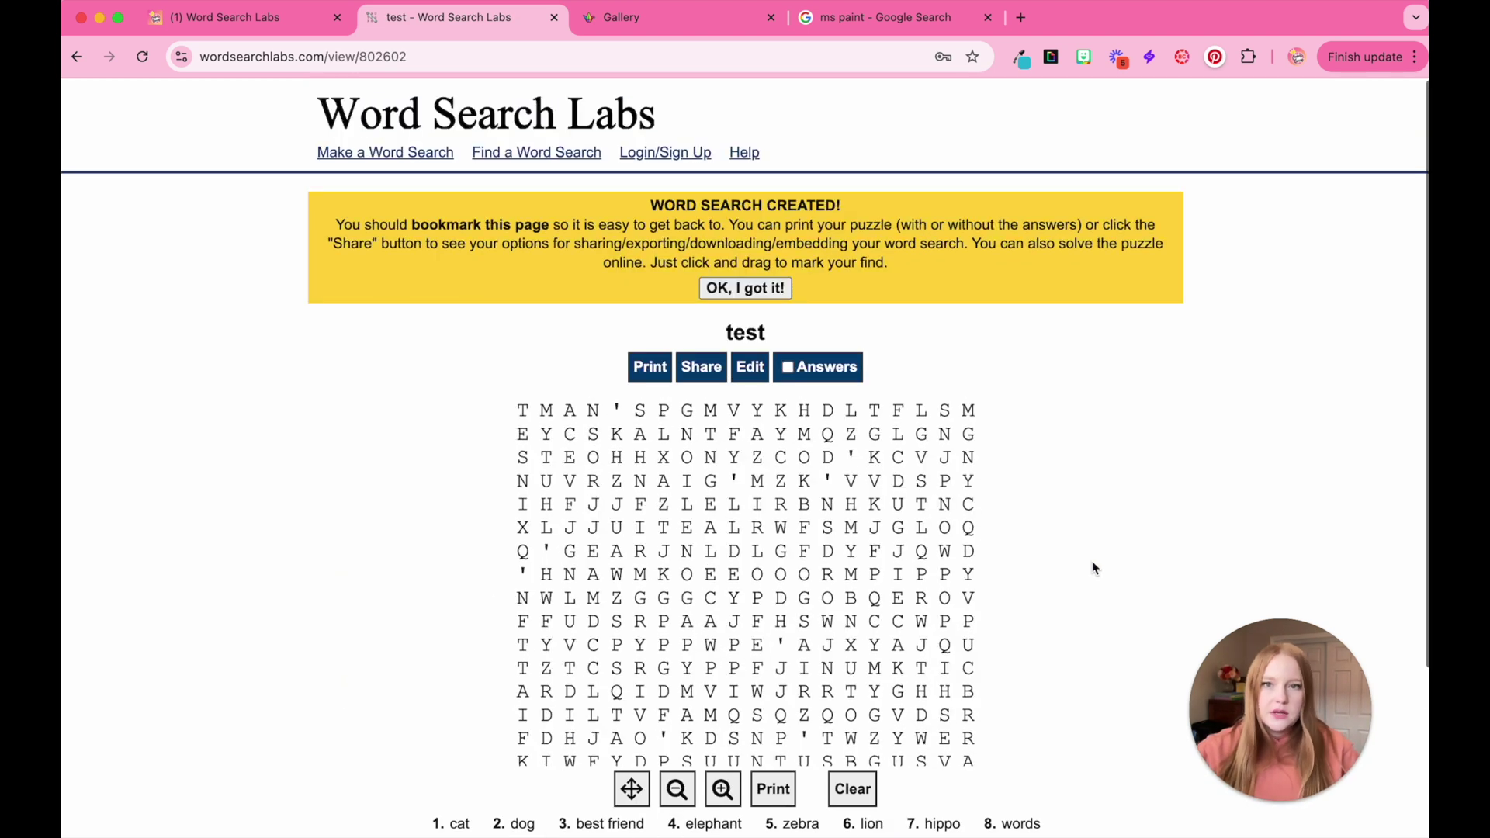
Find and open the CARTOONS puzzle in the cartoons word search category
left_click(501, 157)
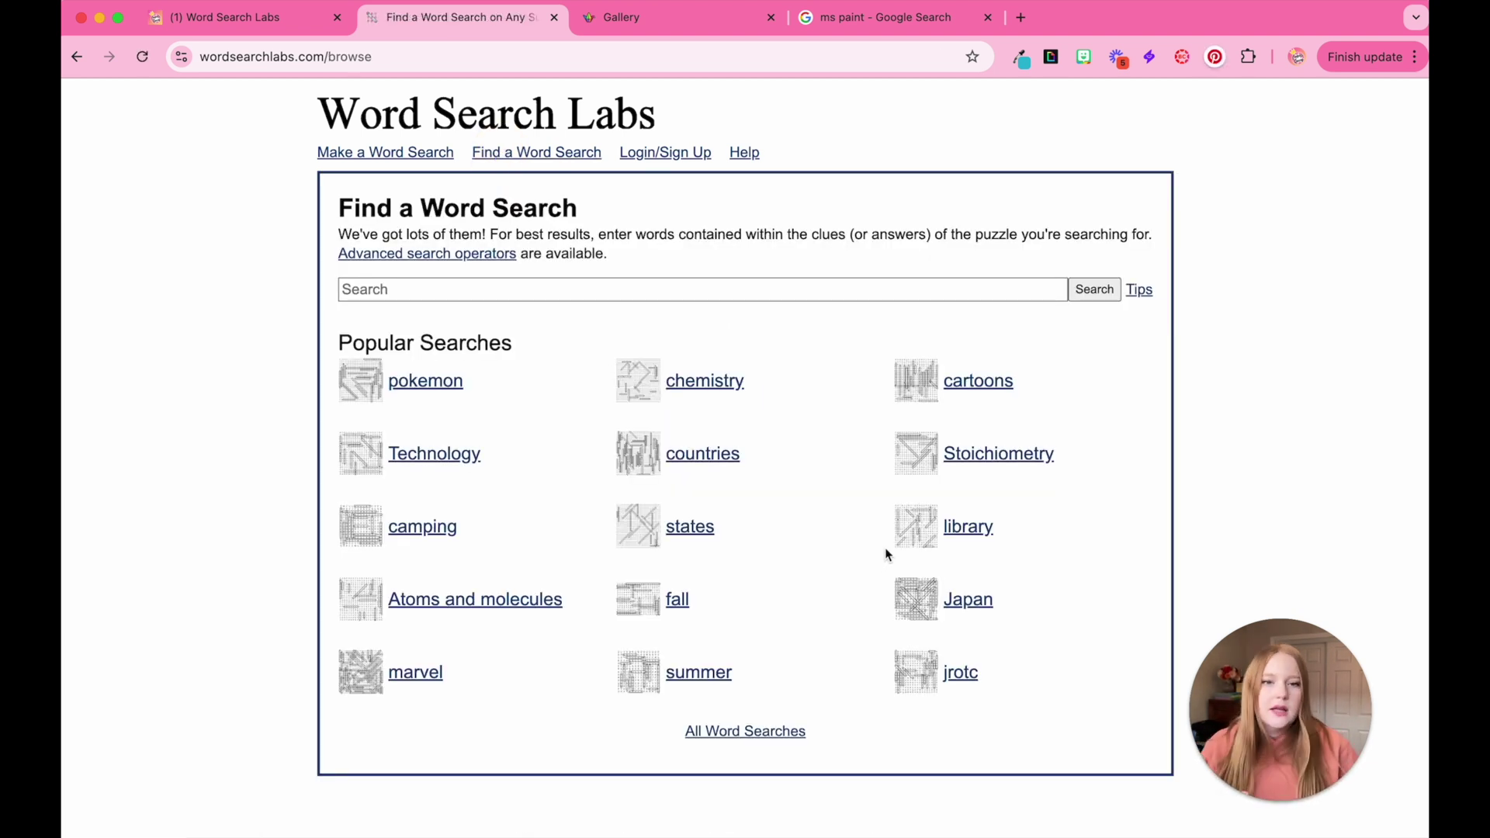
left_click(970, 388)
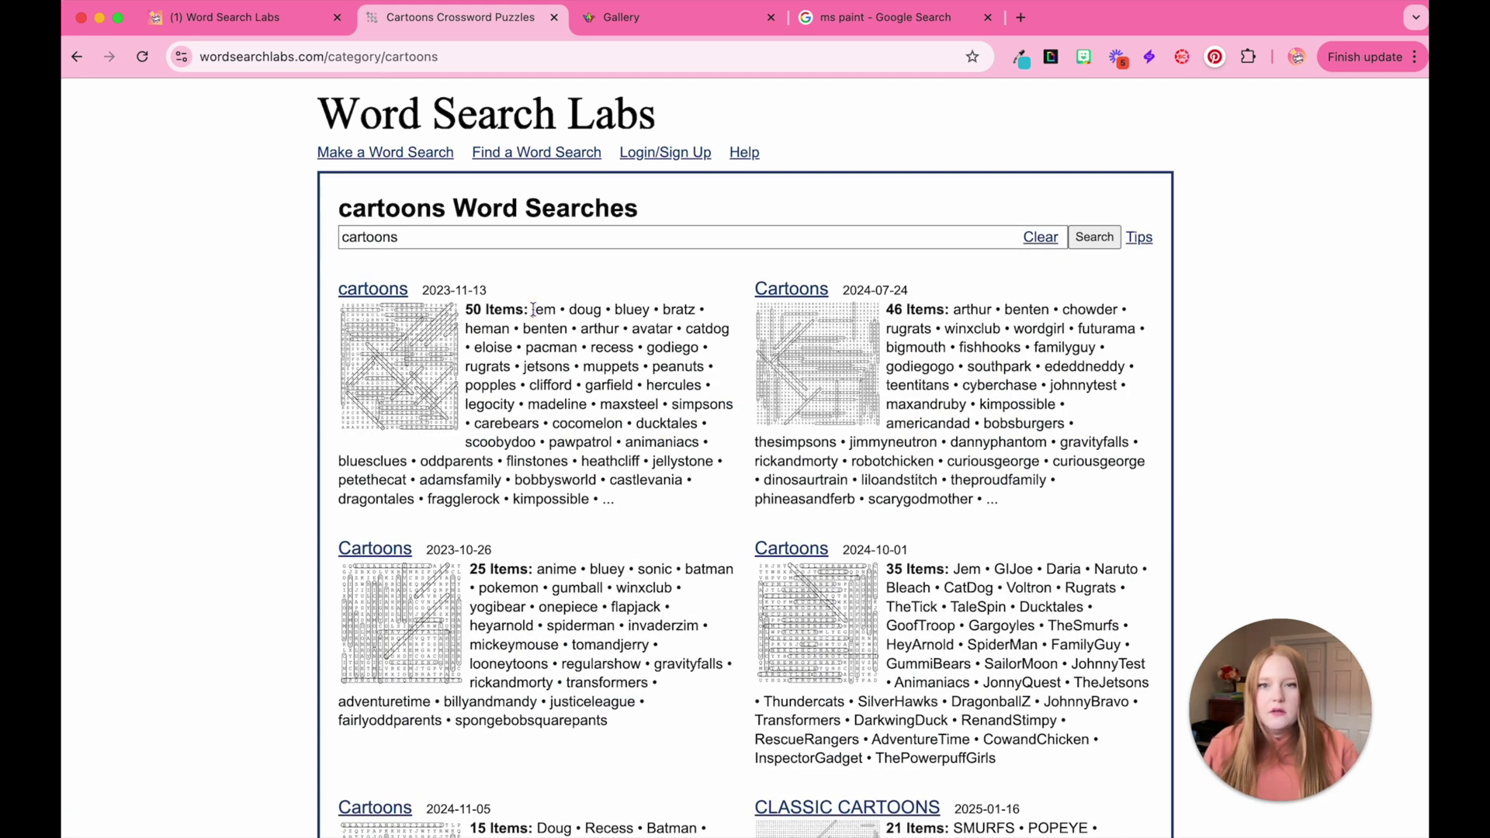
left_click_drag(533, 310, 652, 500)
scroll(652, 501, "down", 1)
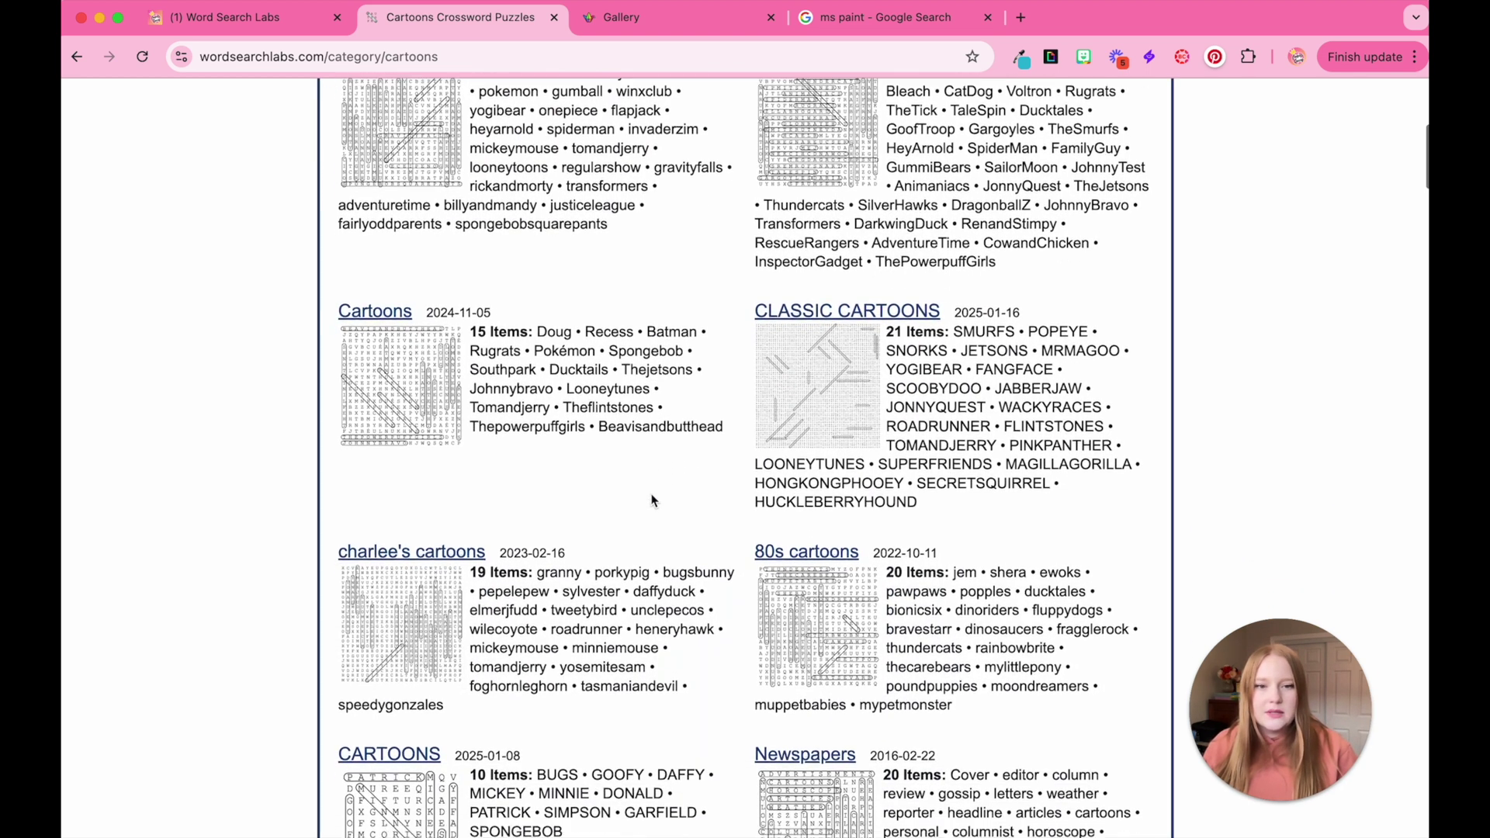
left_click(391, 445)
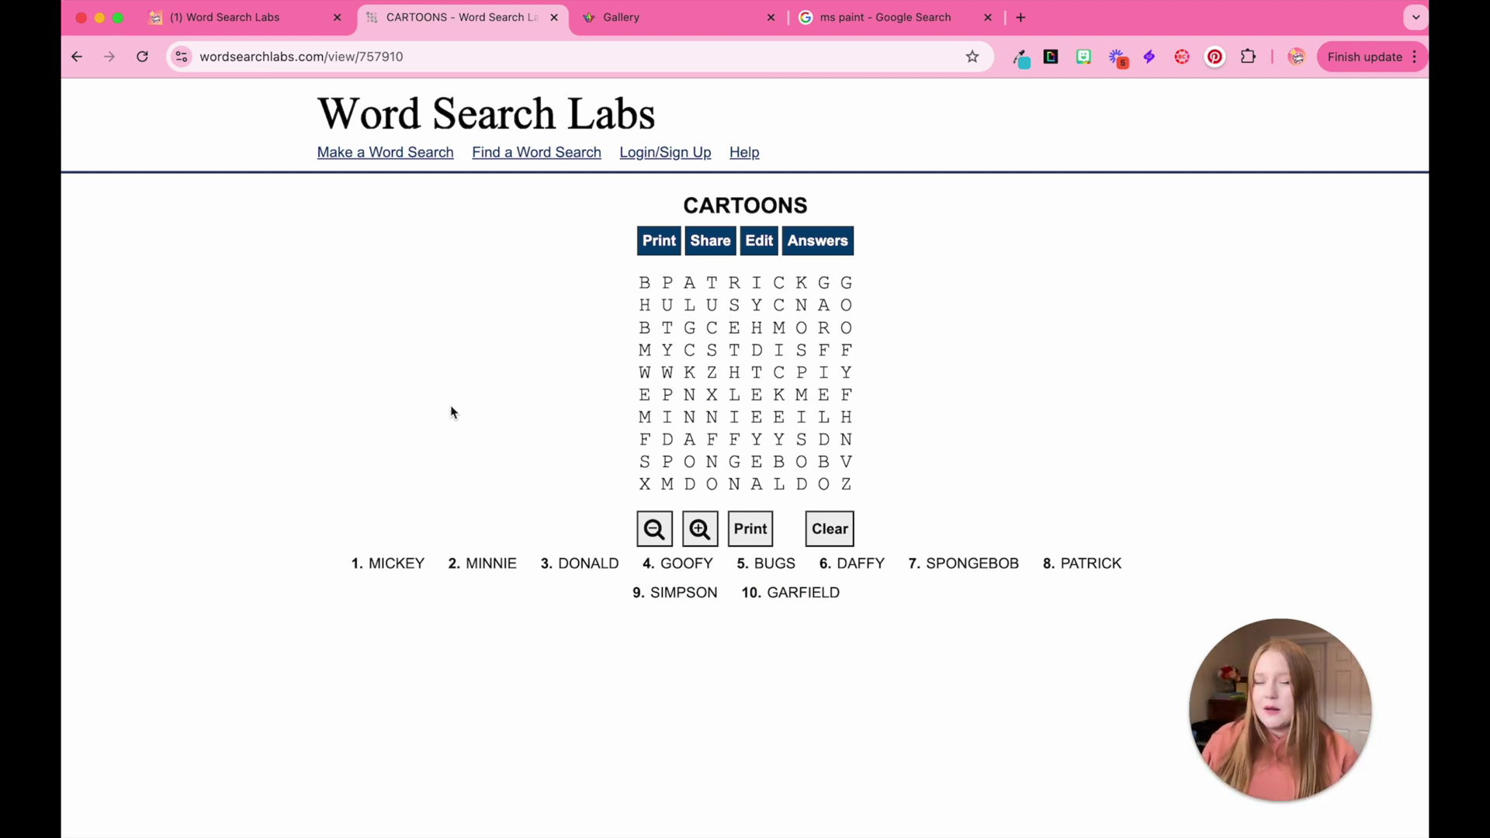
Copy the CARTOONS puzzle's embed code from its Share options
left_click(709, 242)
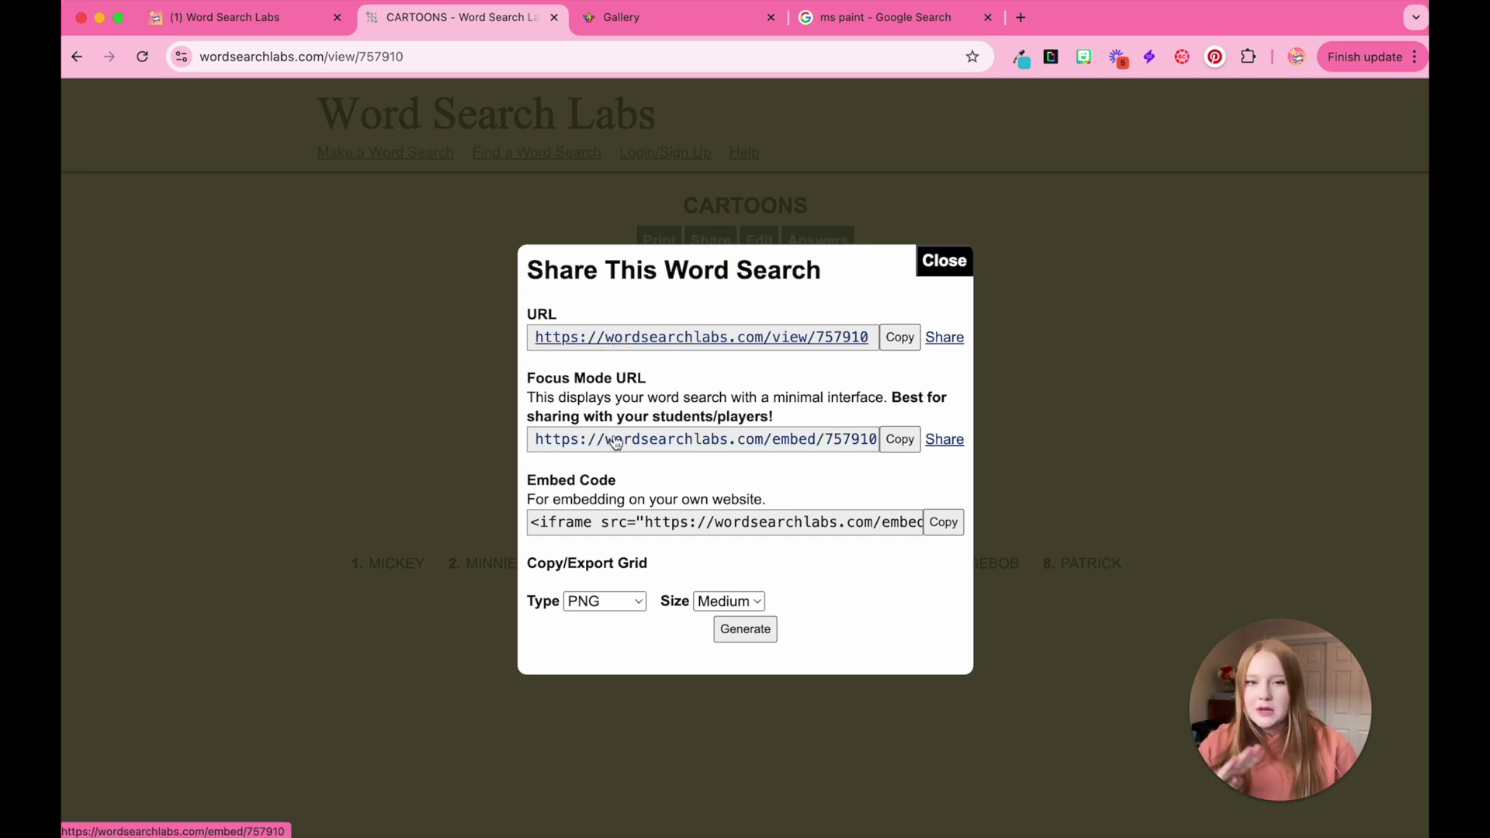
left_click_drag(531, 479, 627, 494)
left_click(944, 521)
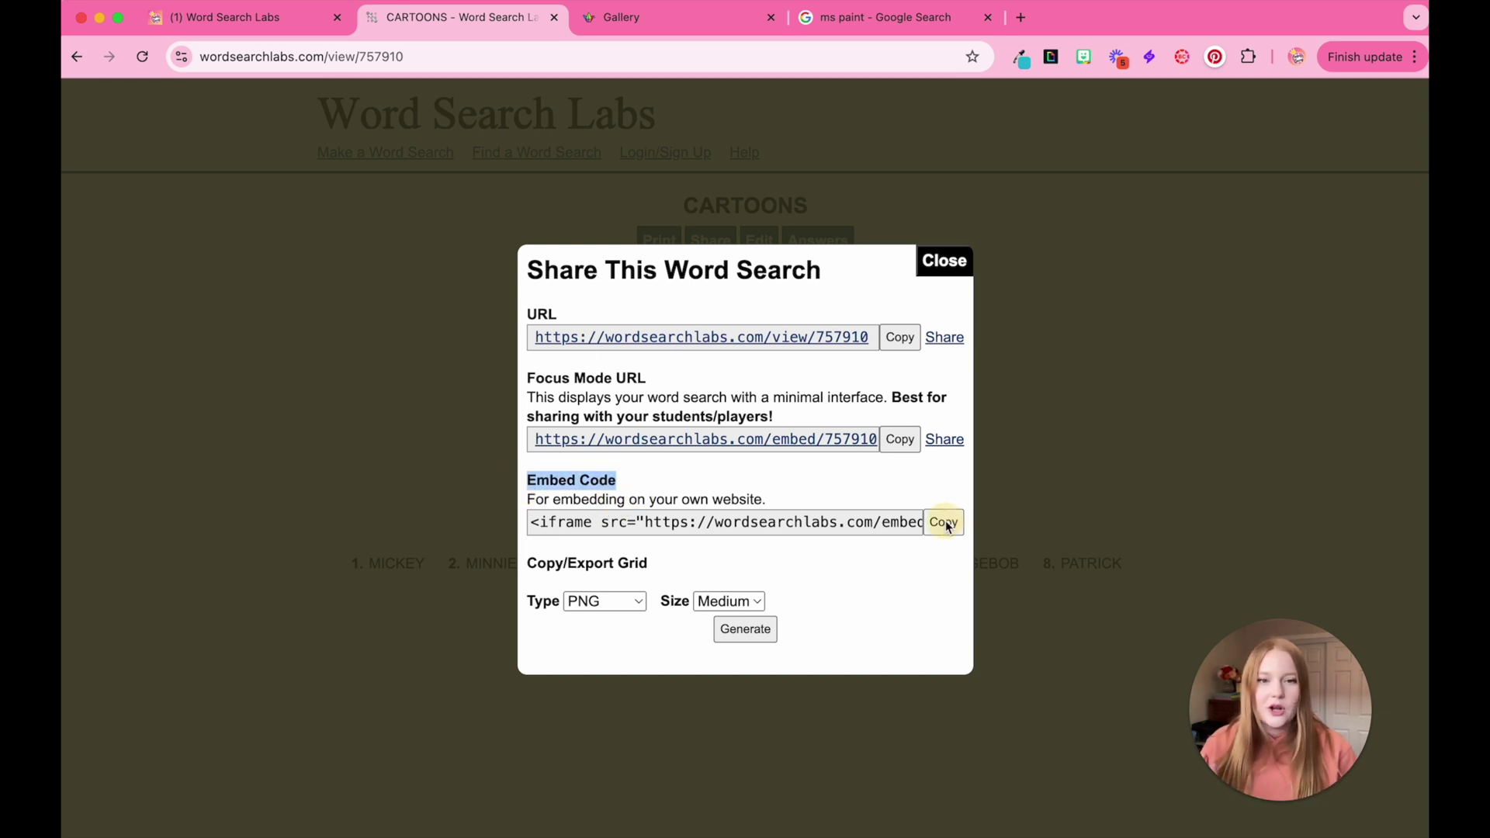
Edit the Canvas assignment and paste the CARTOONS embed code through the description's Embed tool
left_click(272, 29)
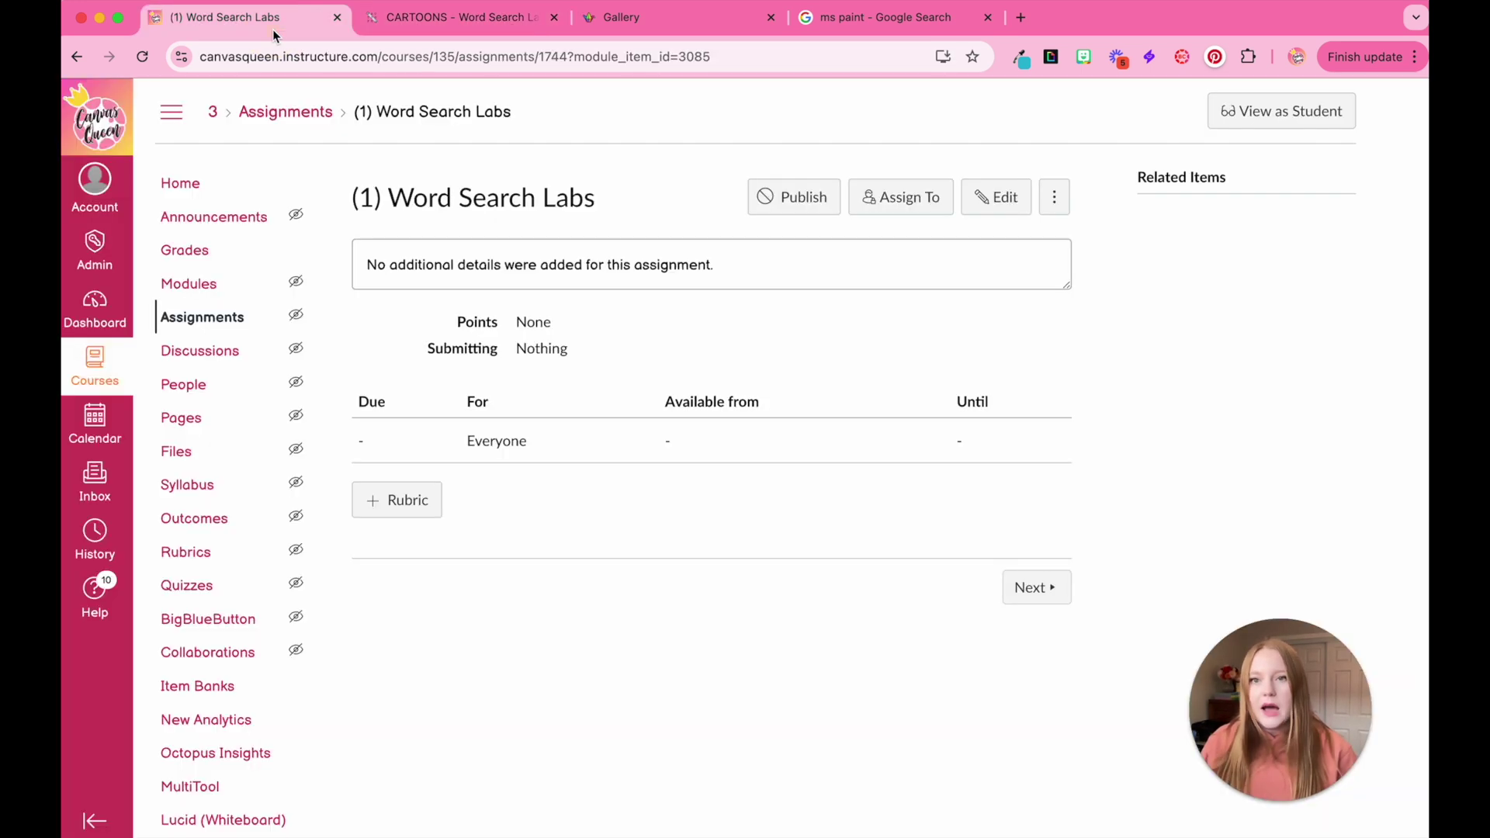
left_click(999, 192)
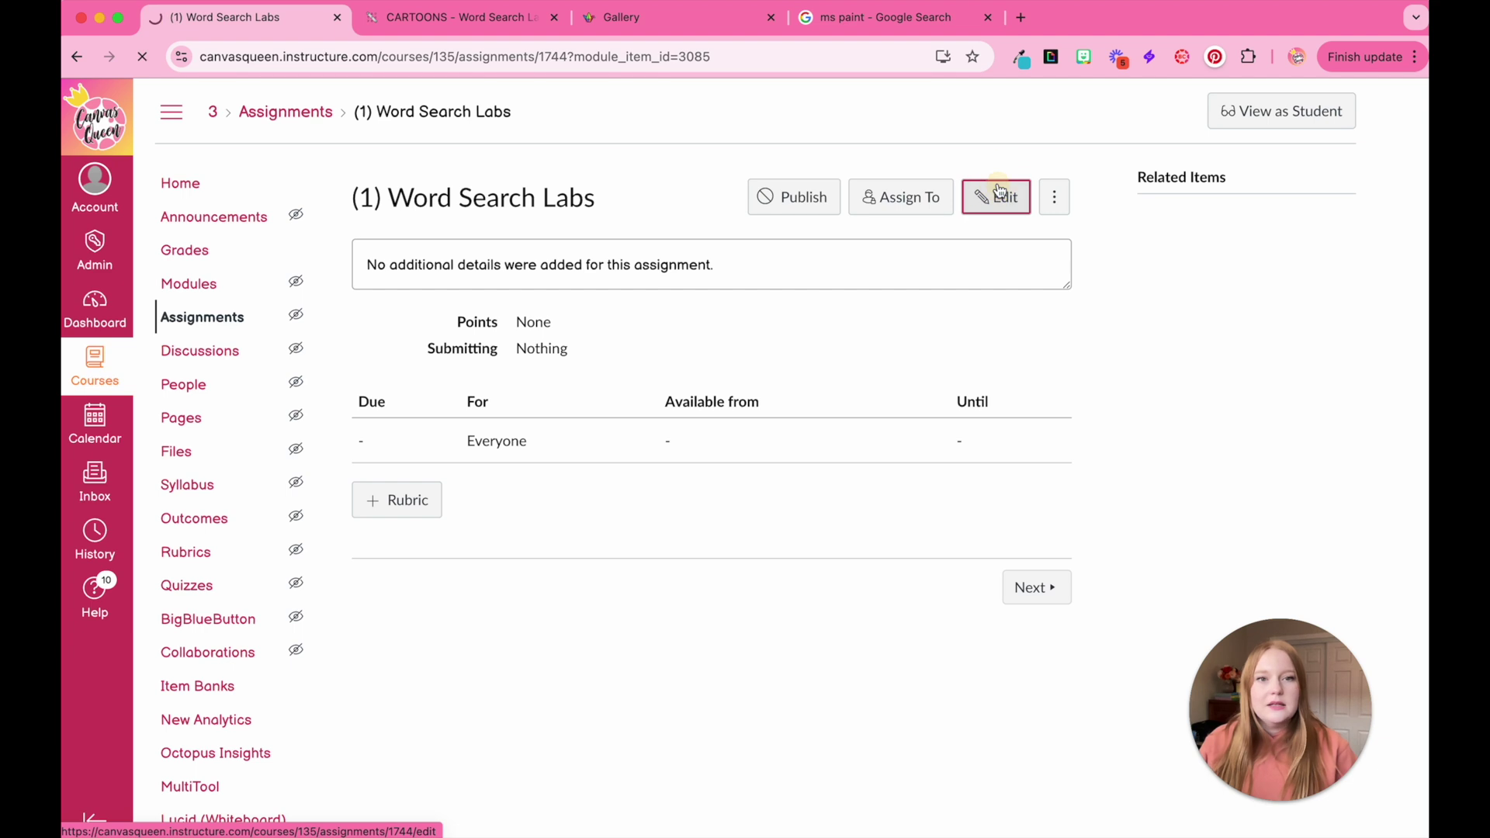
scroll(1083, 728, "down", 3)
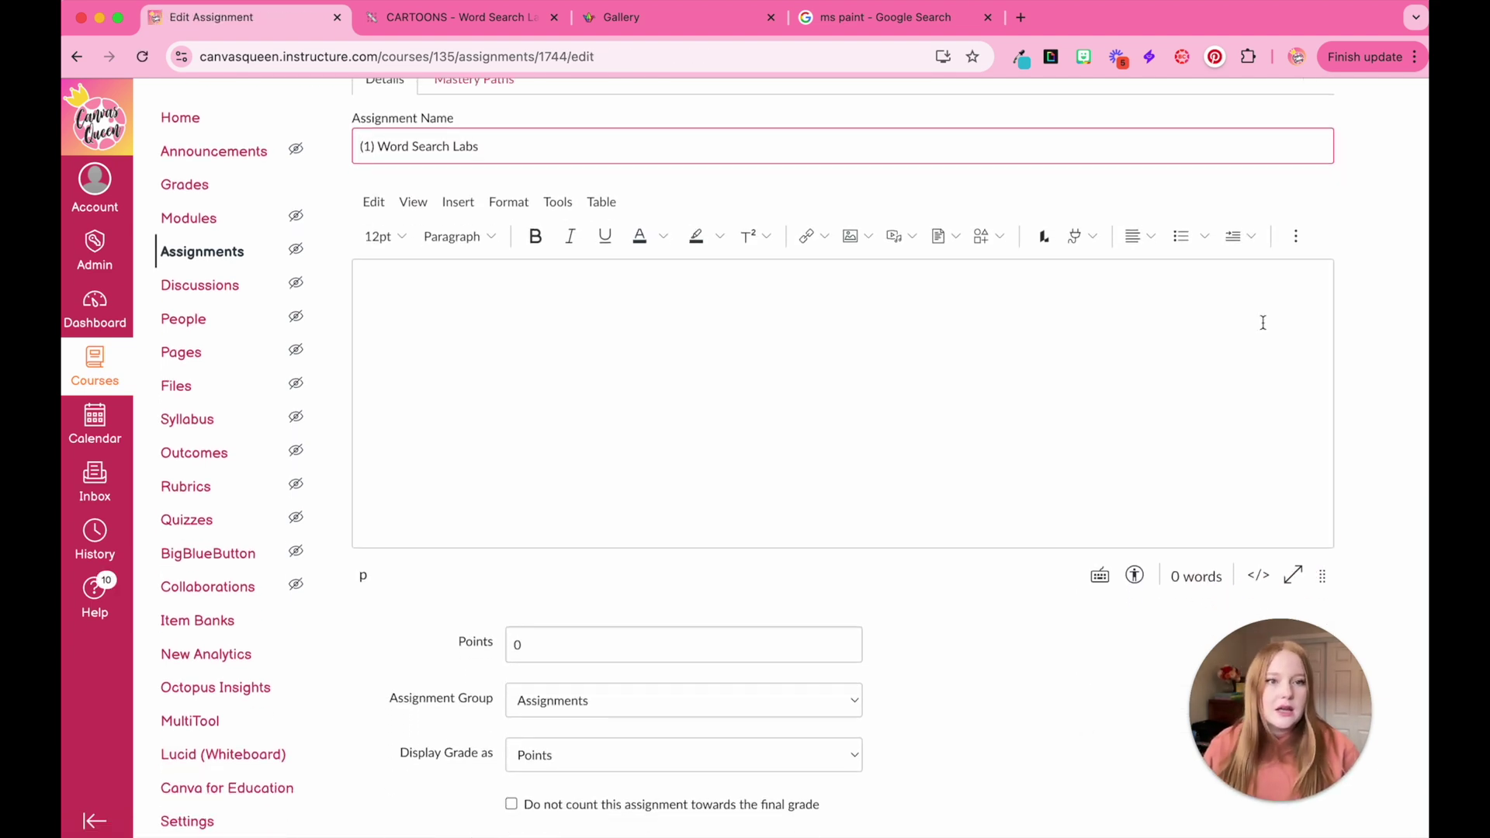
left_click(1296, 242)
left_click(493, 276)
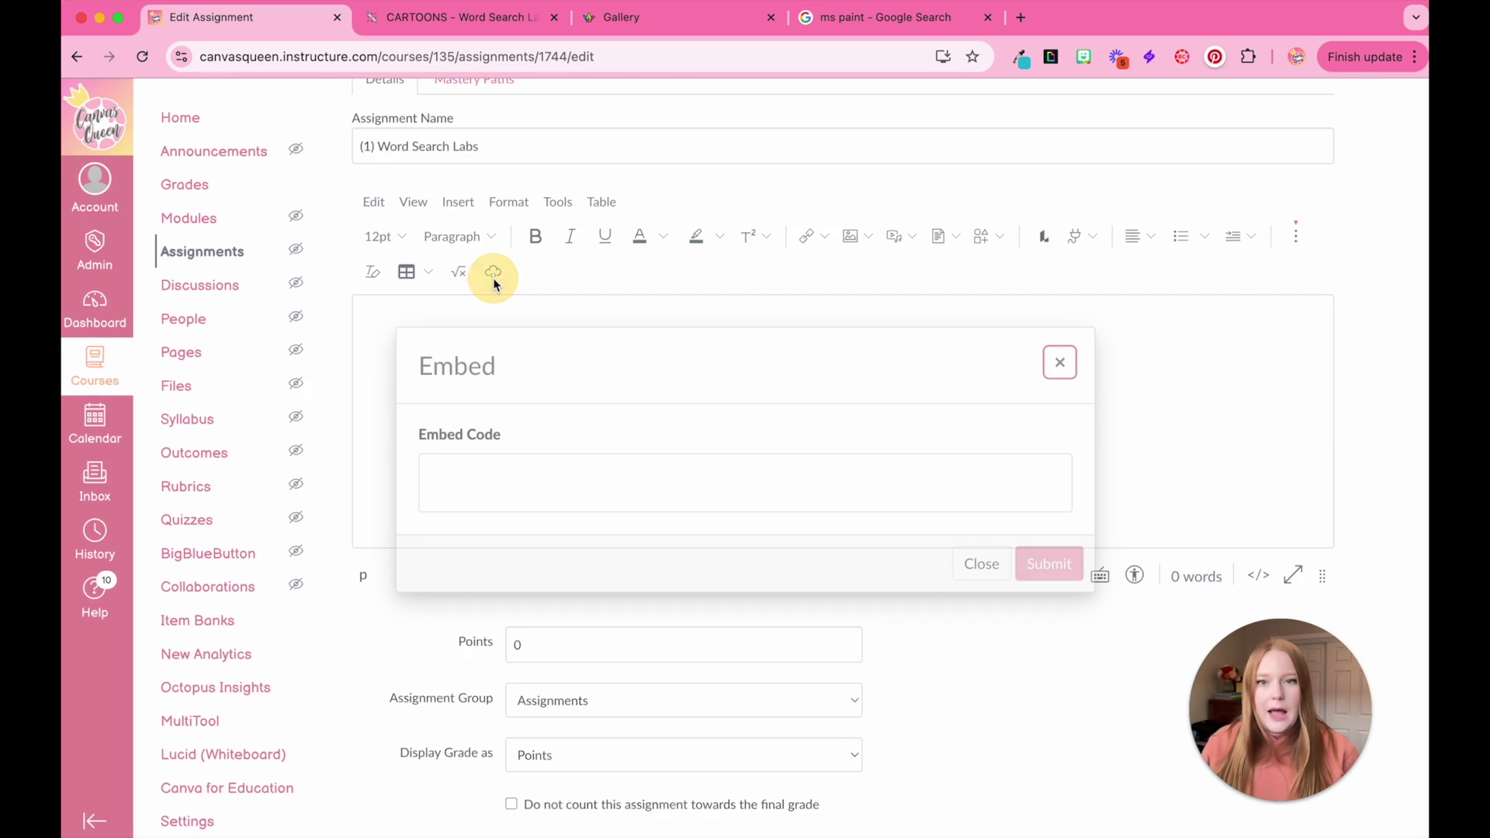
left_click(540, 468)
key("super+v")
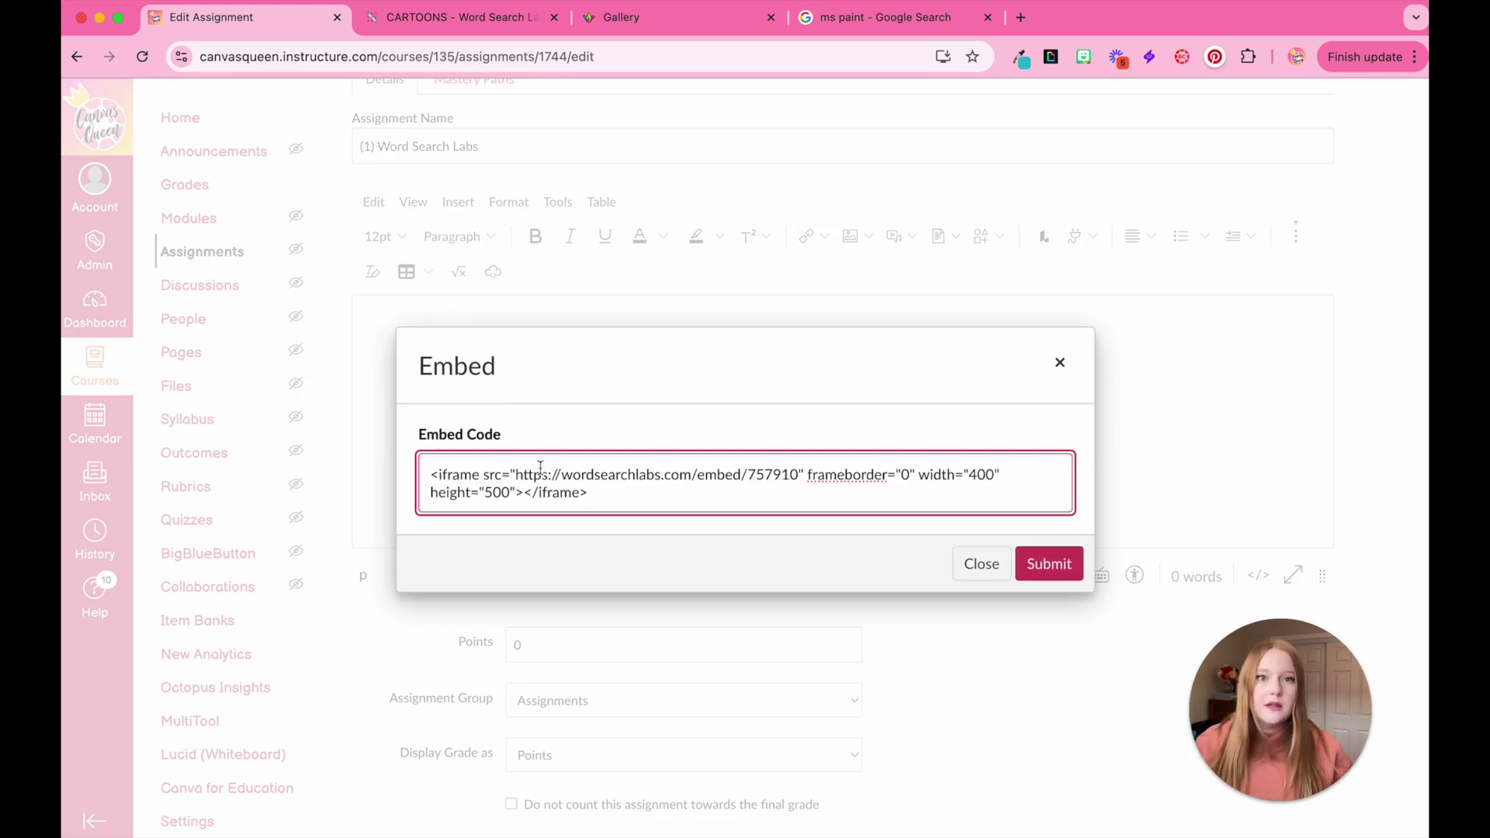
left_click(1023, 562)
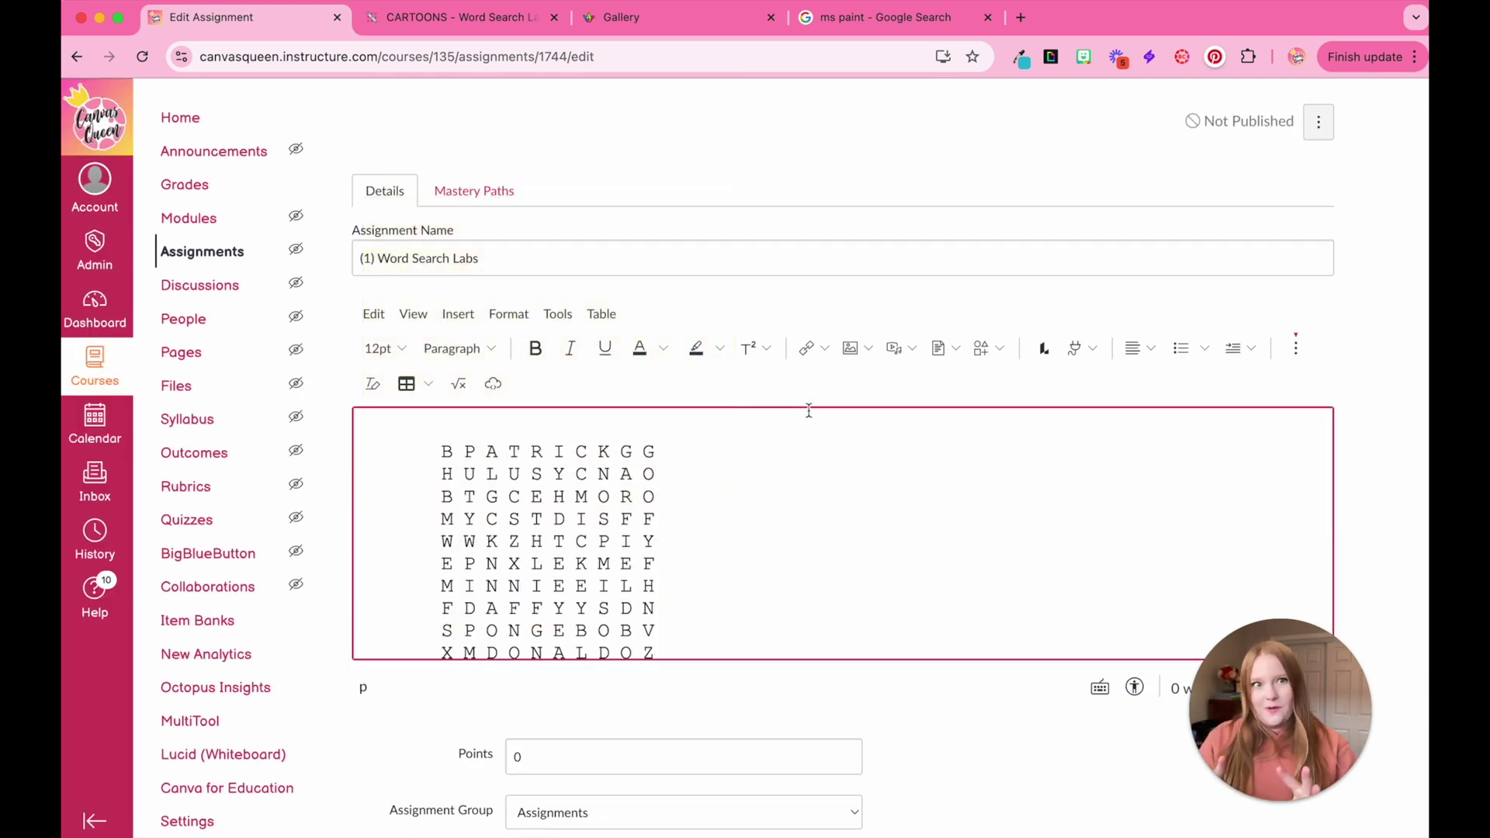
scroll(808, 544, "down", 6)
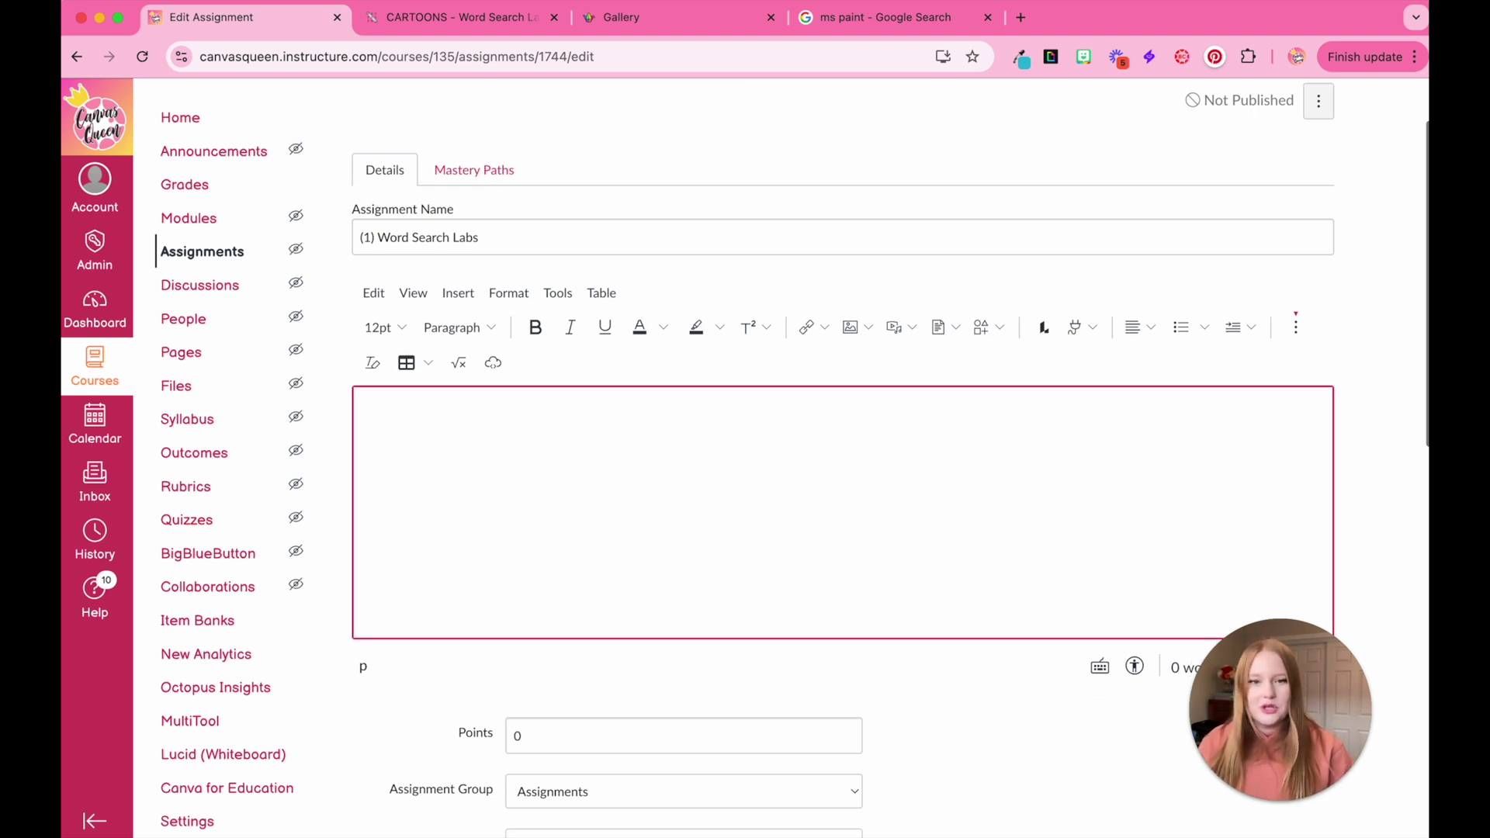
Paste the word search iframe embed code into the description's HTML view
scroll(811, 574, "up", 5)
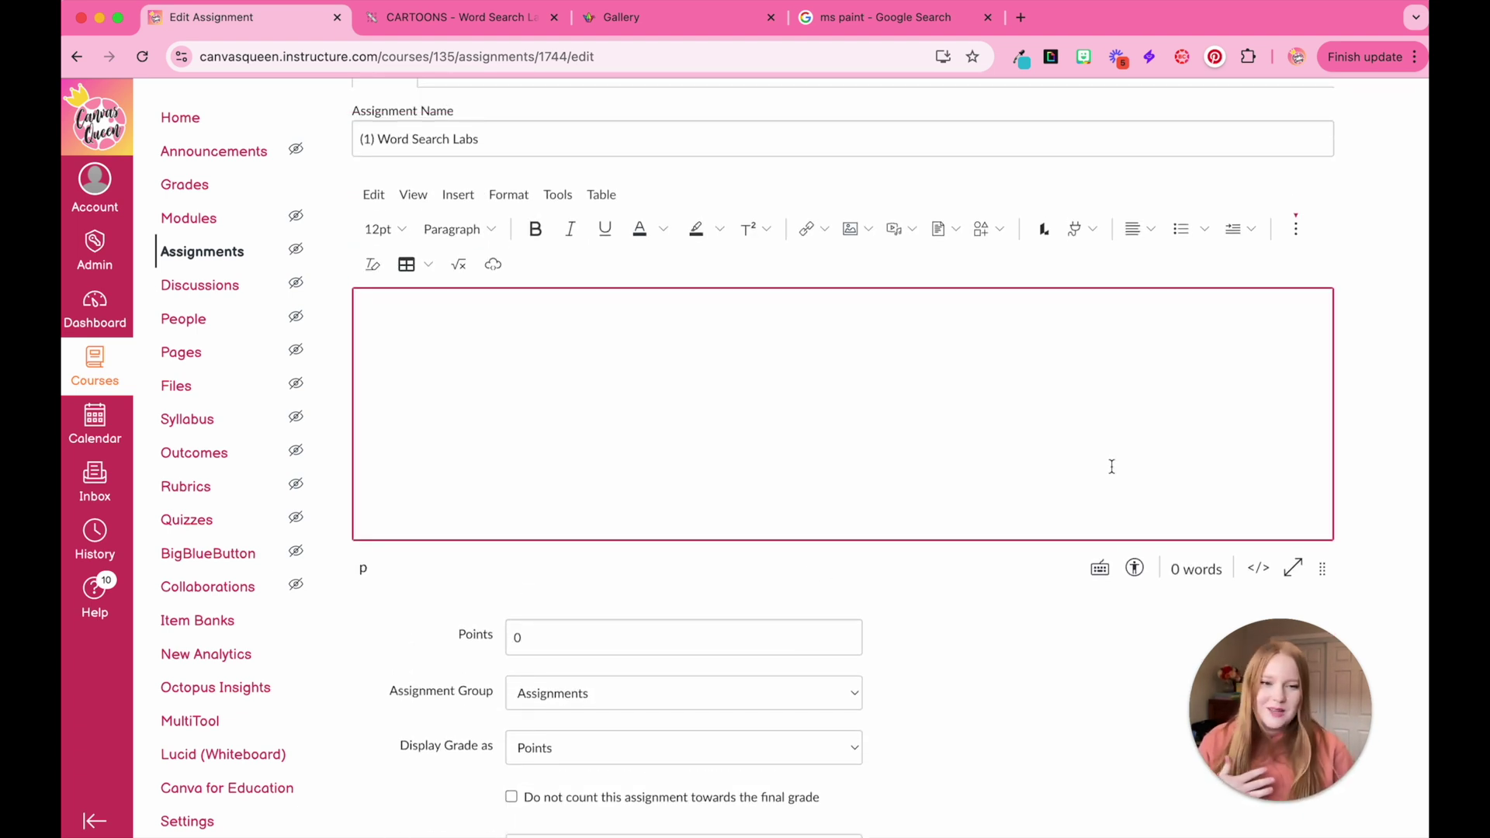
left_click(1249, 588)
scroll(462, 380, "up", 2)
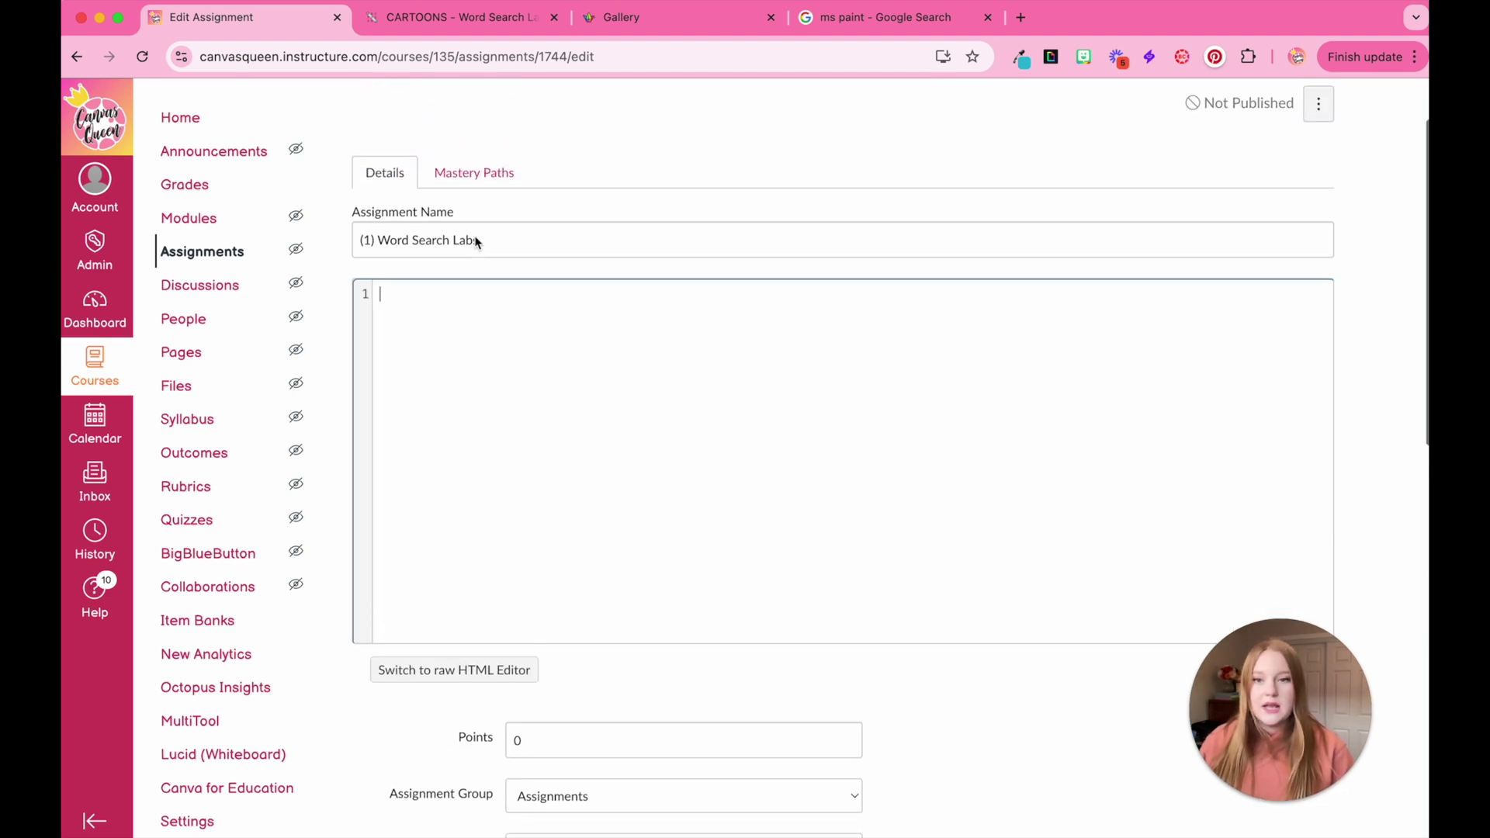
type("<iframe src=\"https://wordsearchlabs.com/embed/757910\" frameborder=\"0\" width=\"400\" height=\"500\"></iframe>")
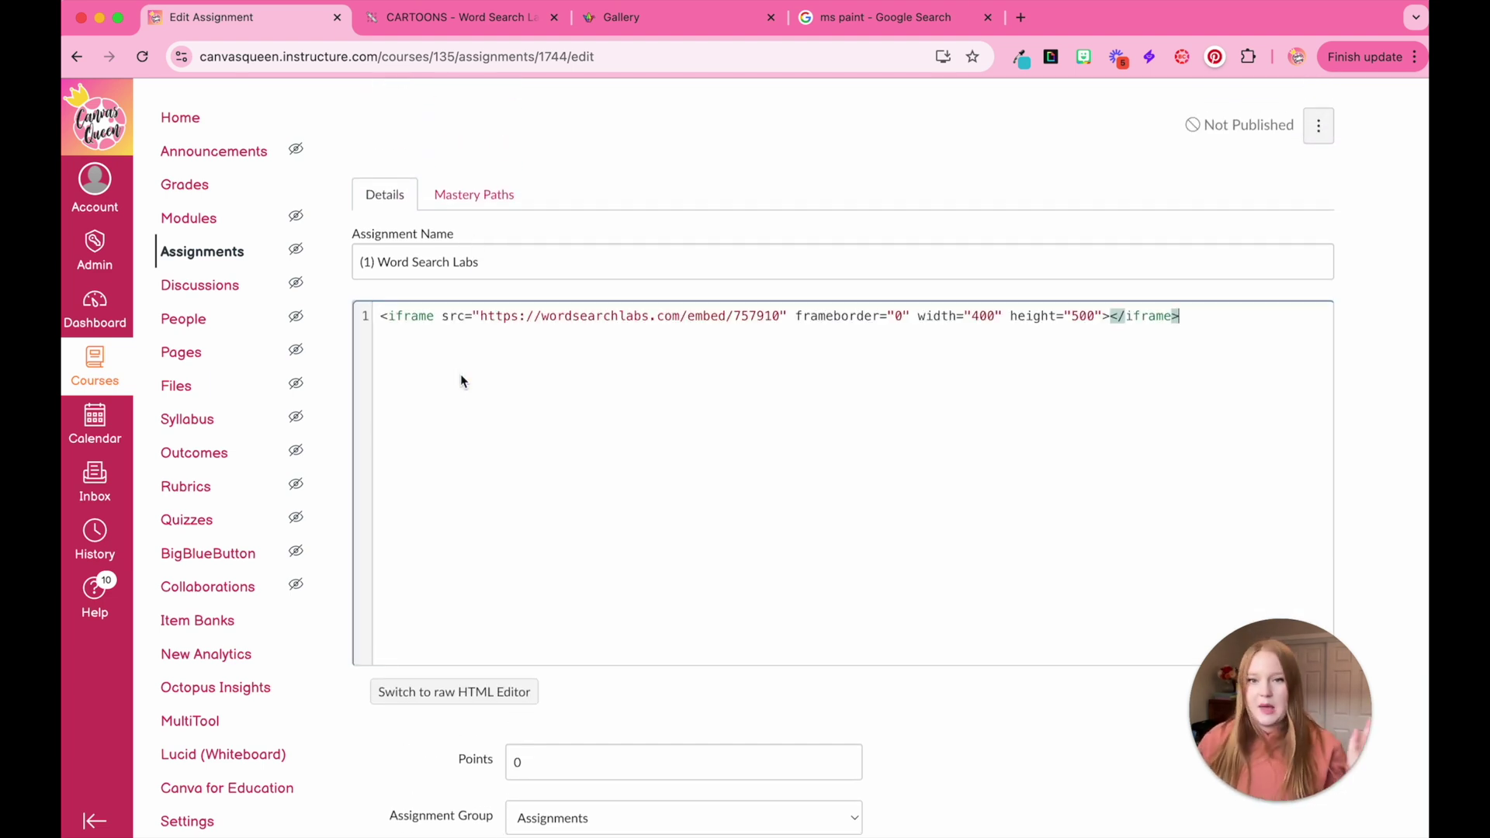
scroll(460, 374, "down", 5)
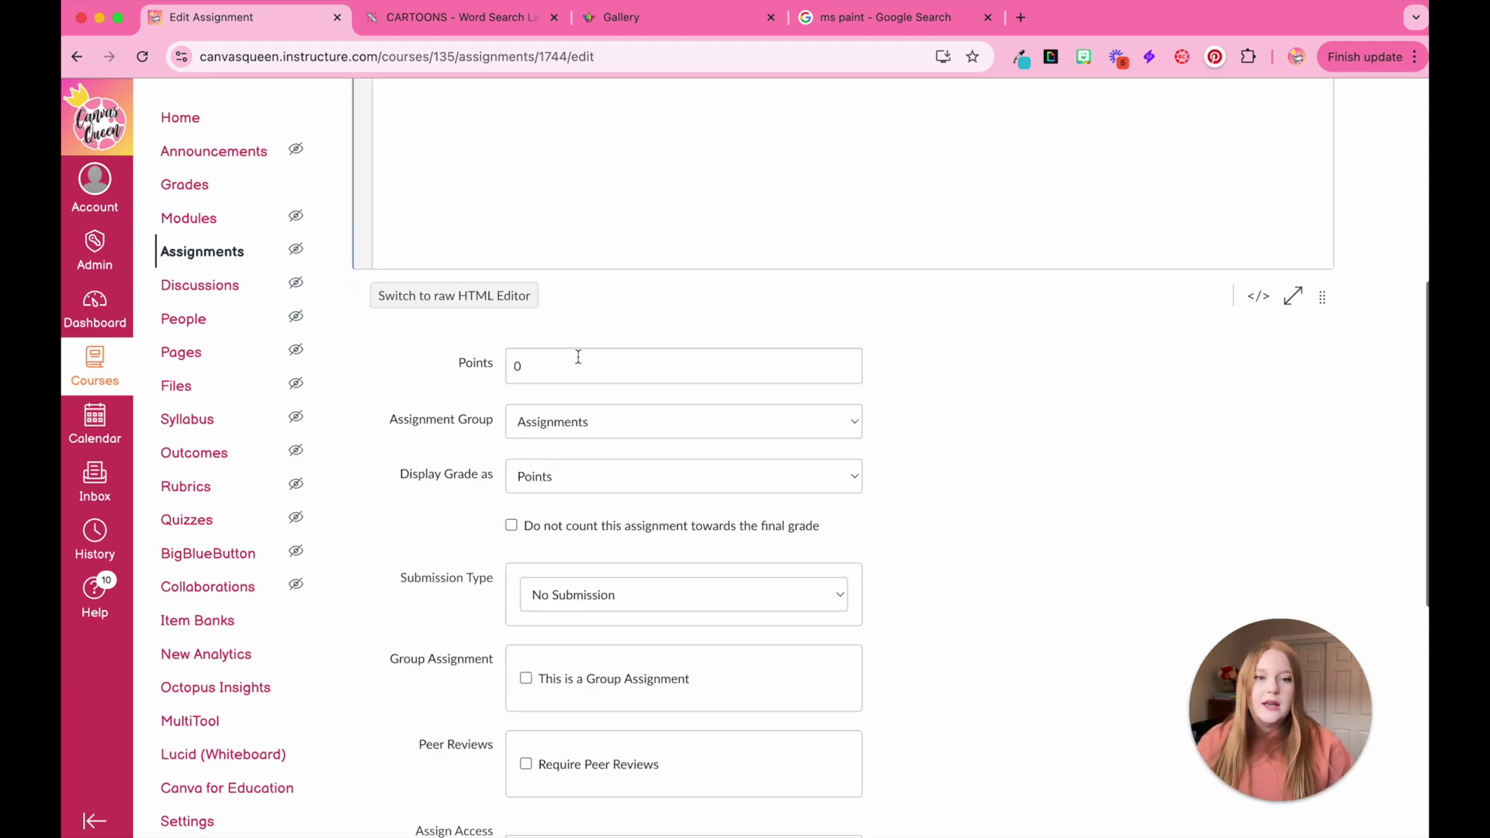
Check the formatted view, then reopen the HTML and select the iframe width 400
left_click(1249, 293)
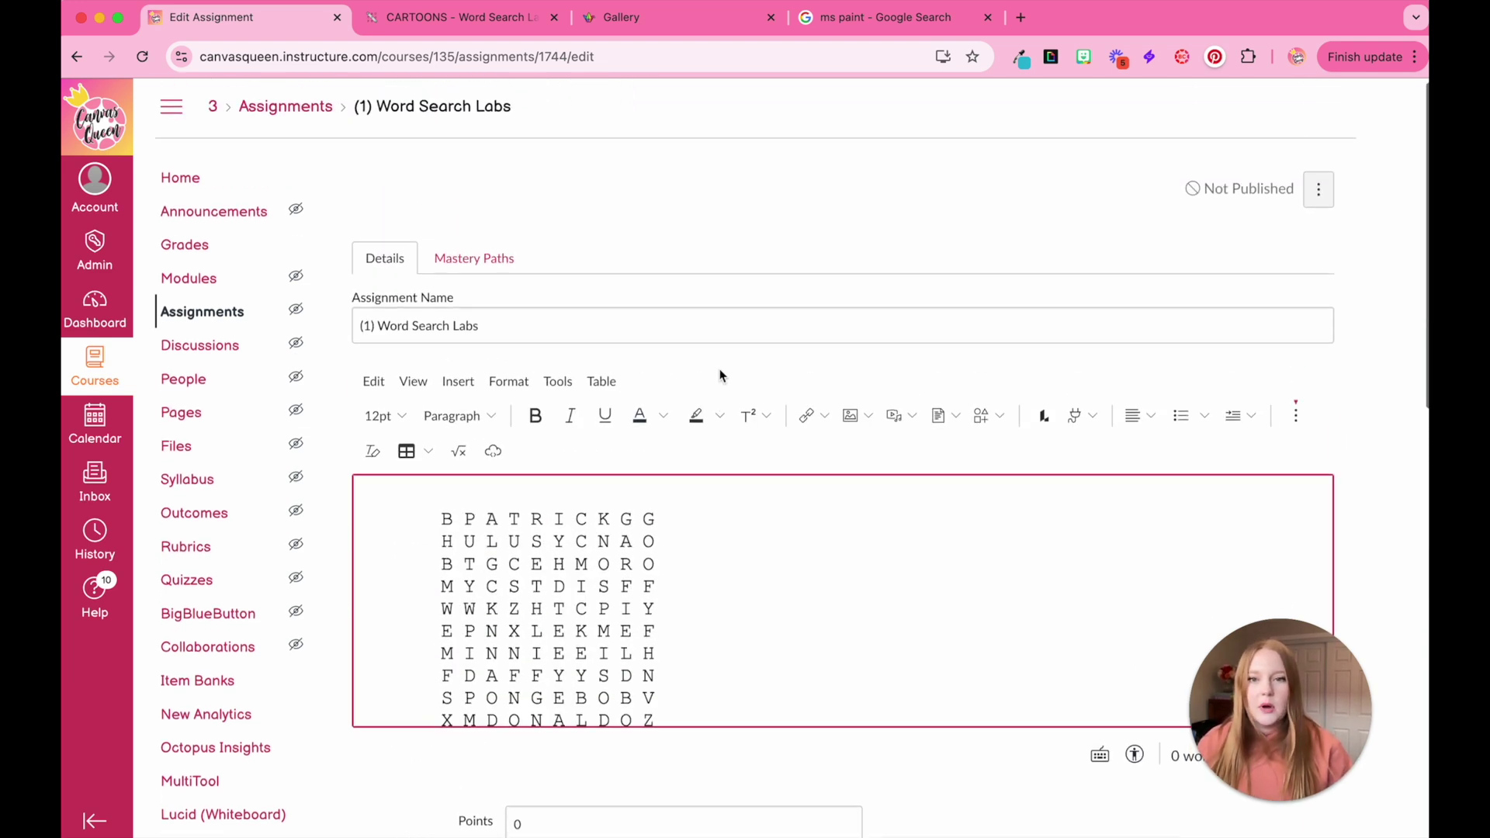
scroll(555, 522, "down", 5)
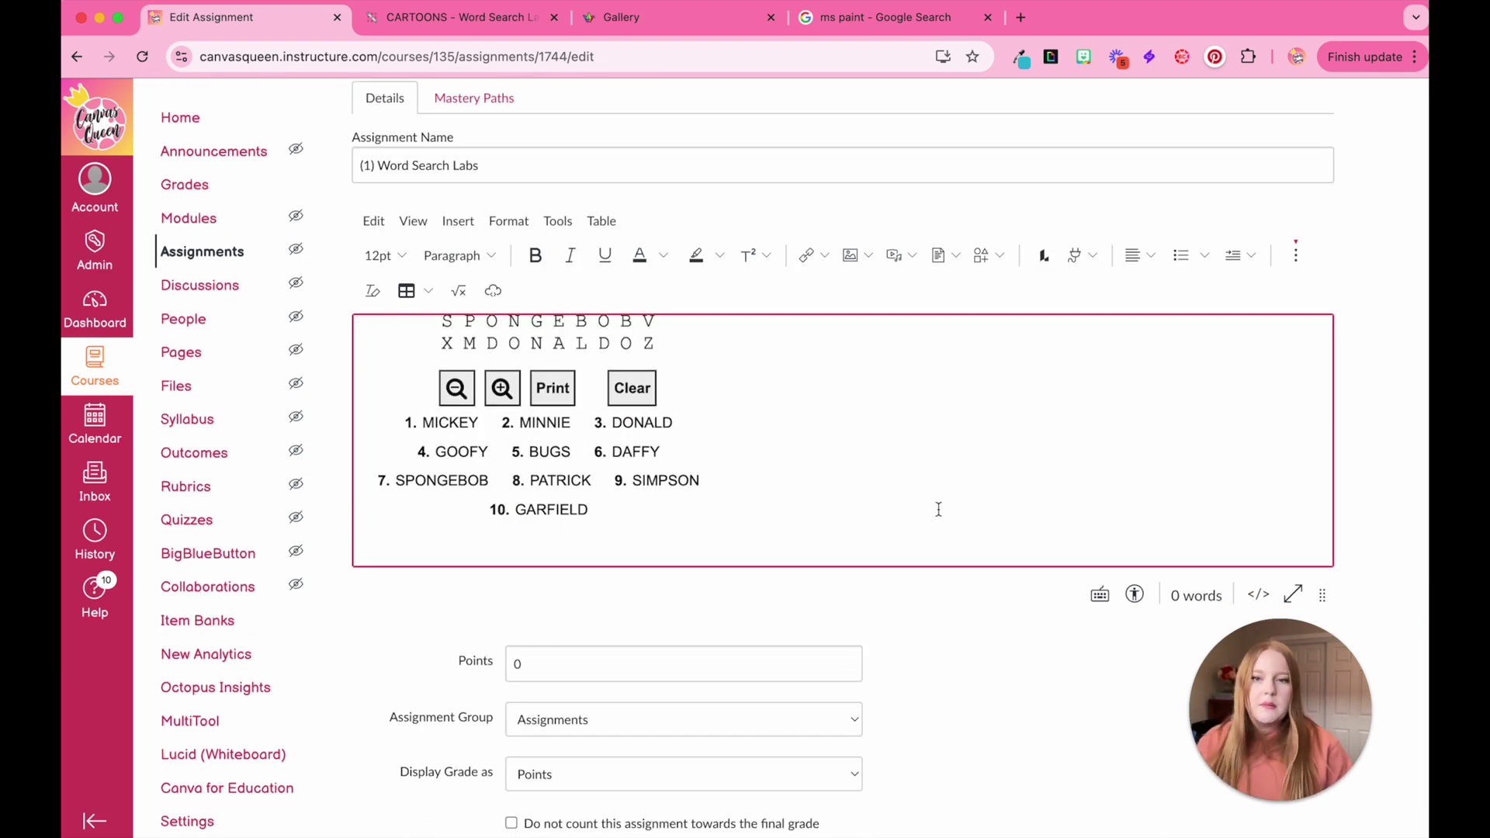
scroll(942, 509, "up", 1)
left_click(1261, 594)
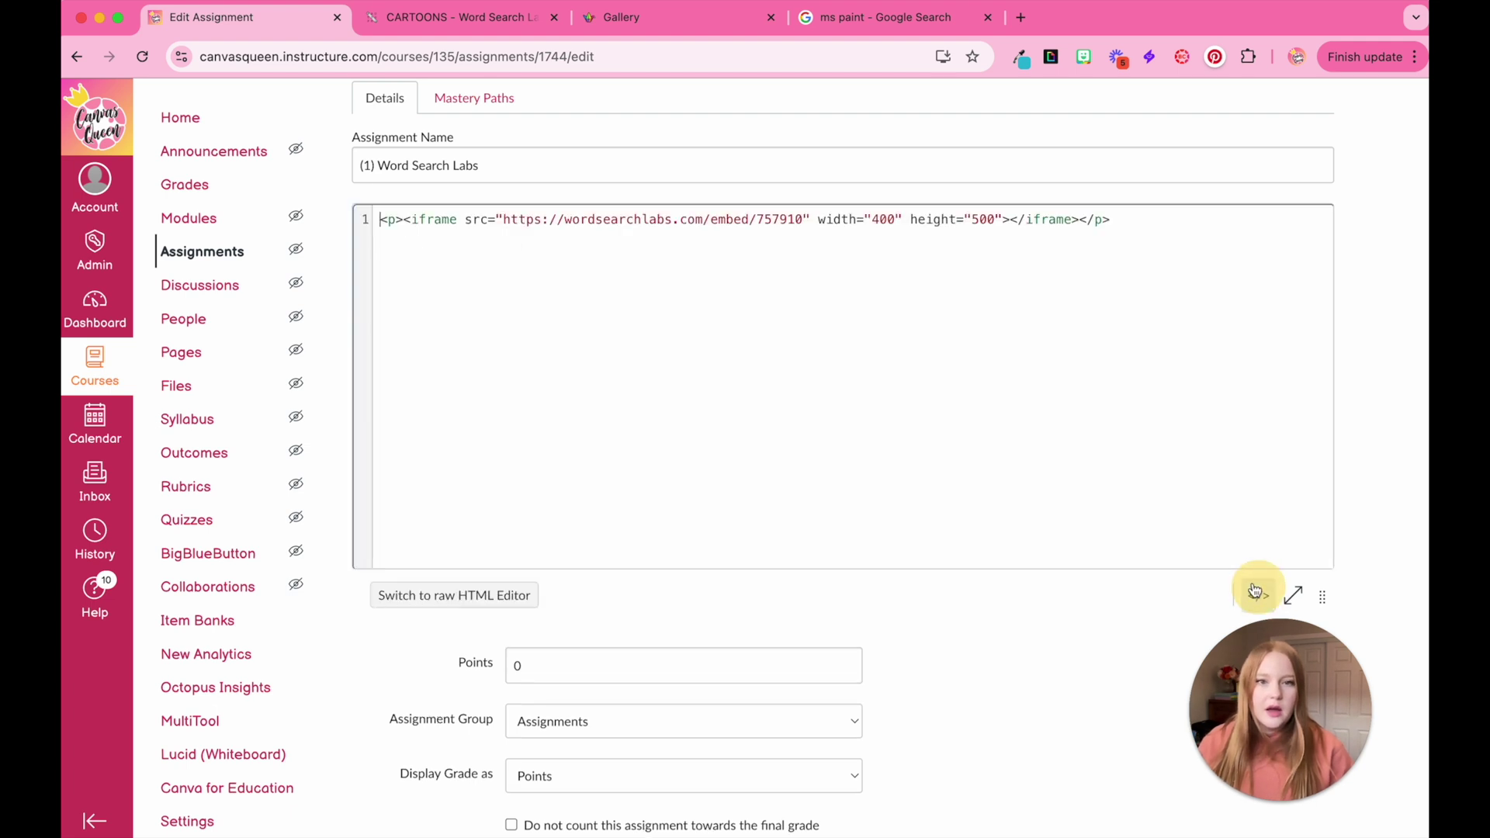
scroll(902, 355, "up", 5)
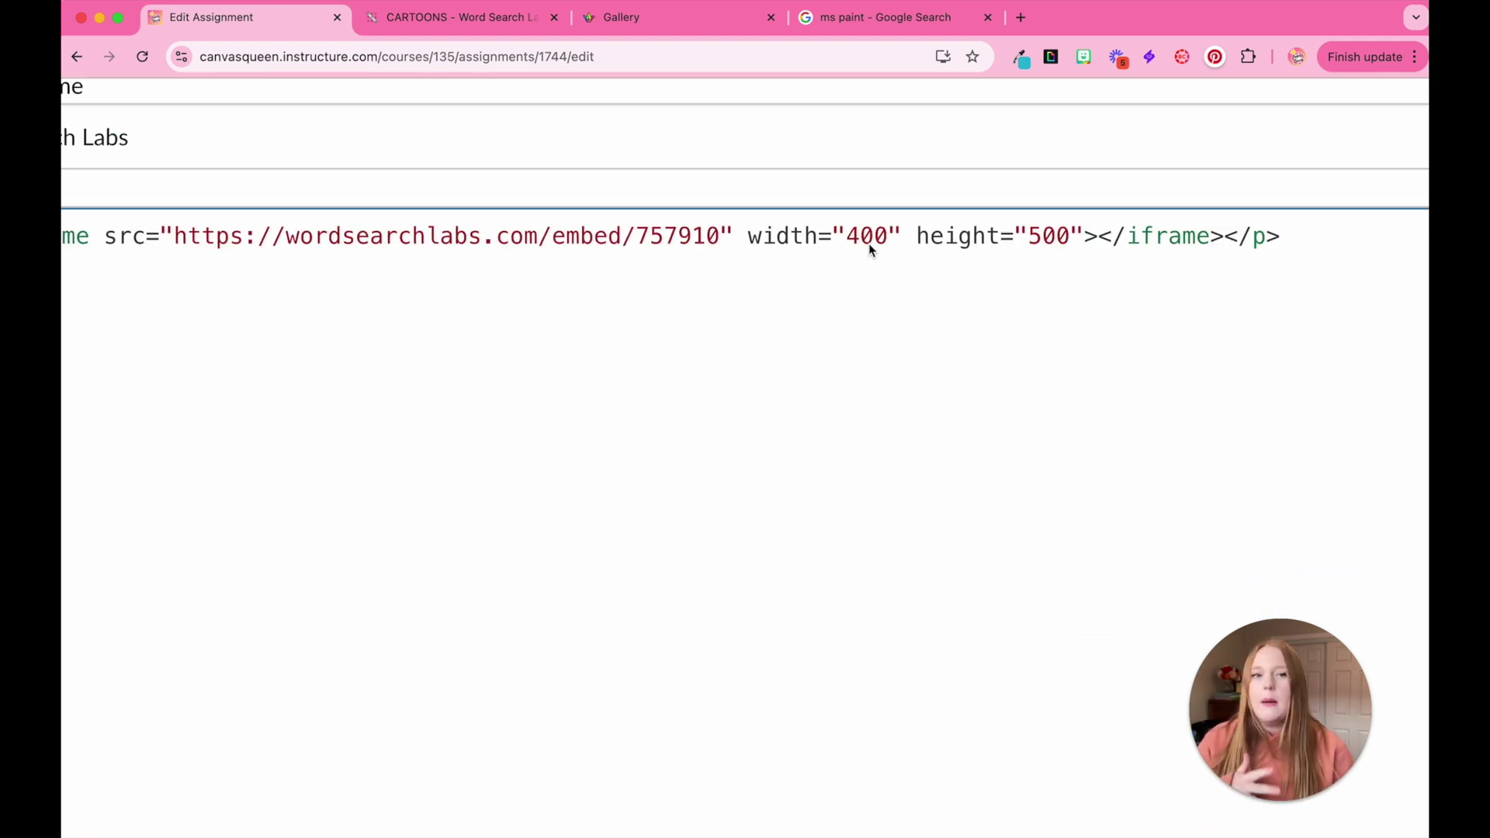
scroll(1035, 250, "down", 5)
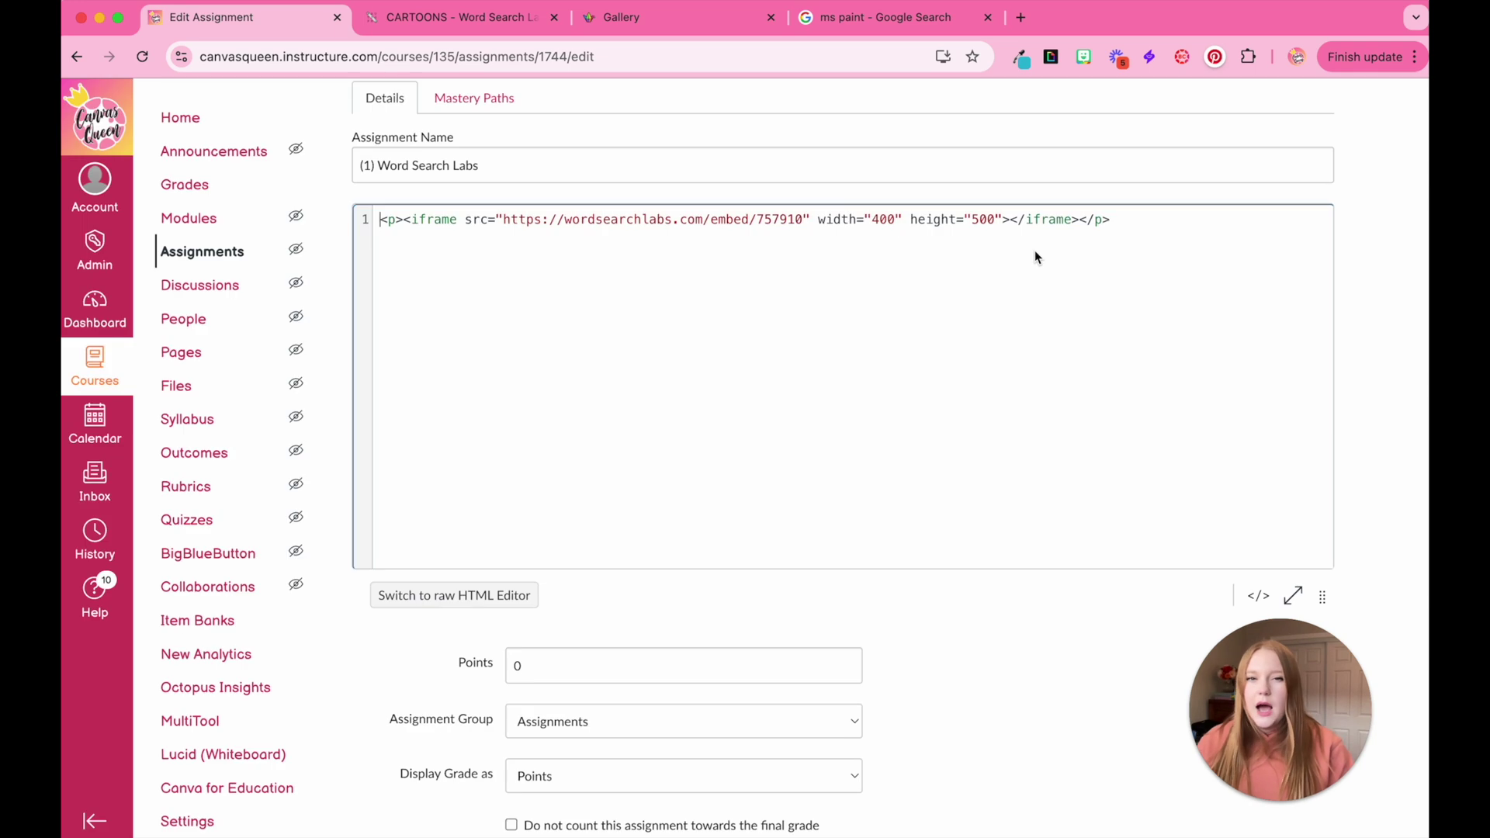
double_click(884, 220)
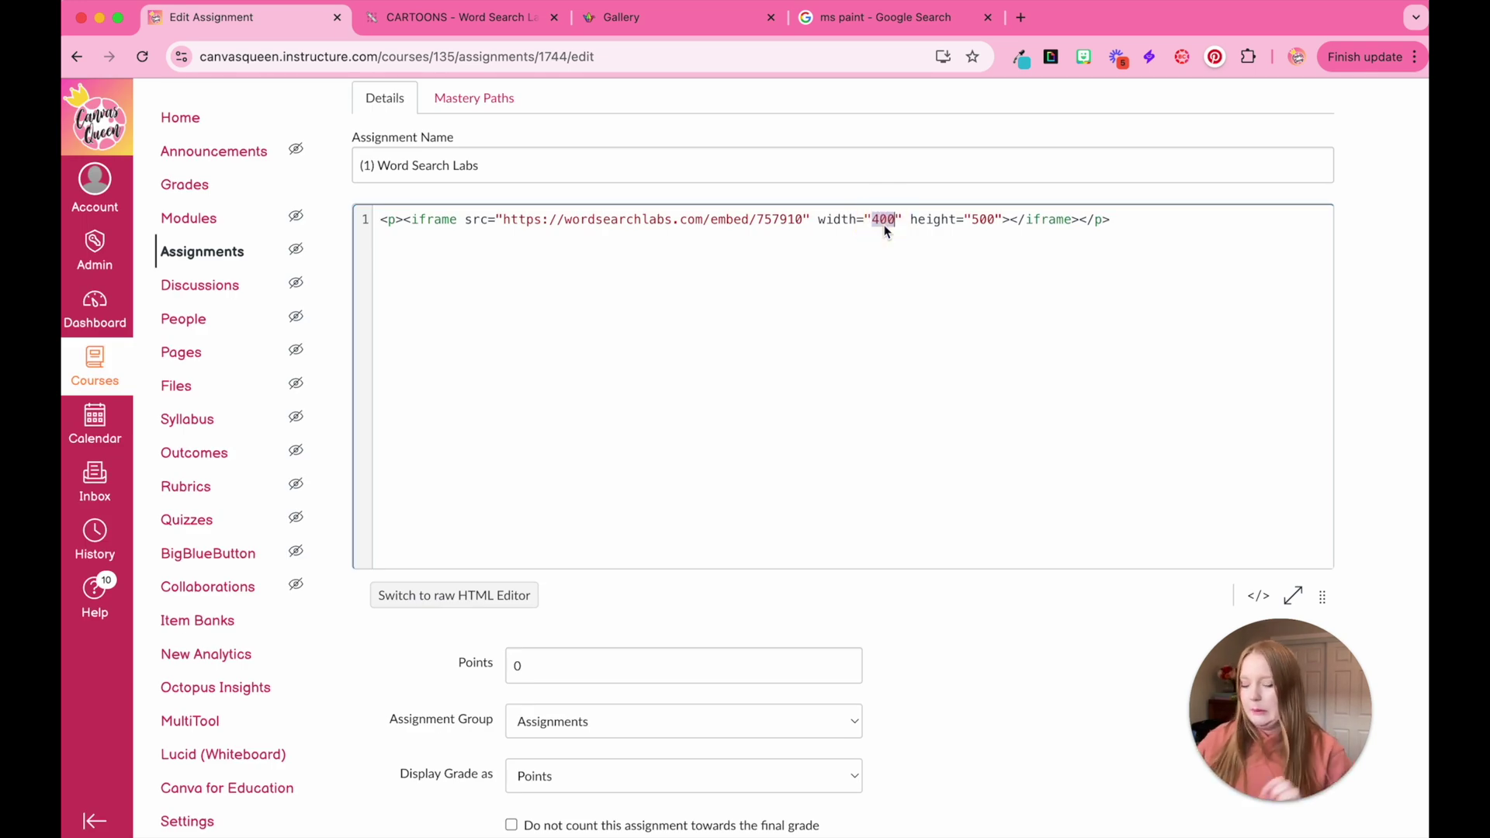
Resize the embedded word search iframe to width 70% and height 600
type("70")
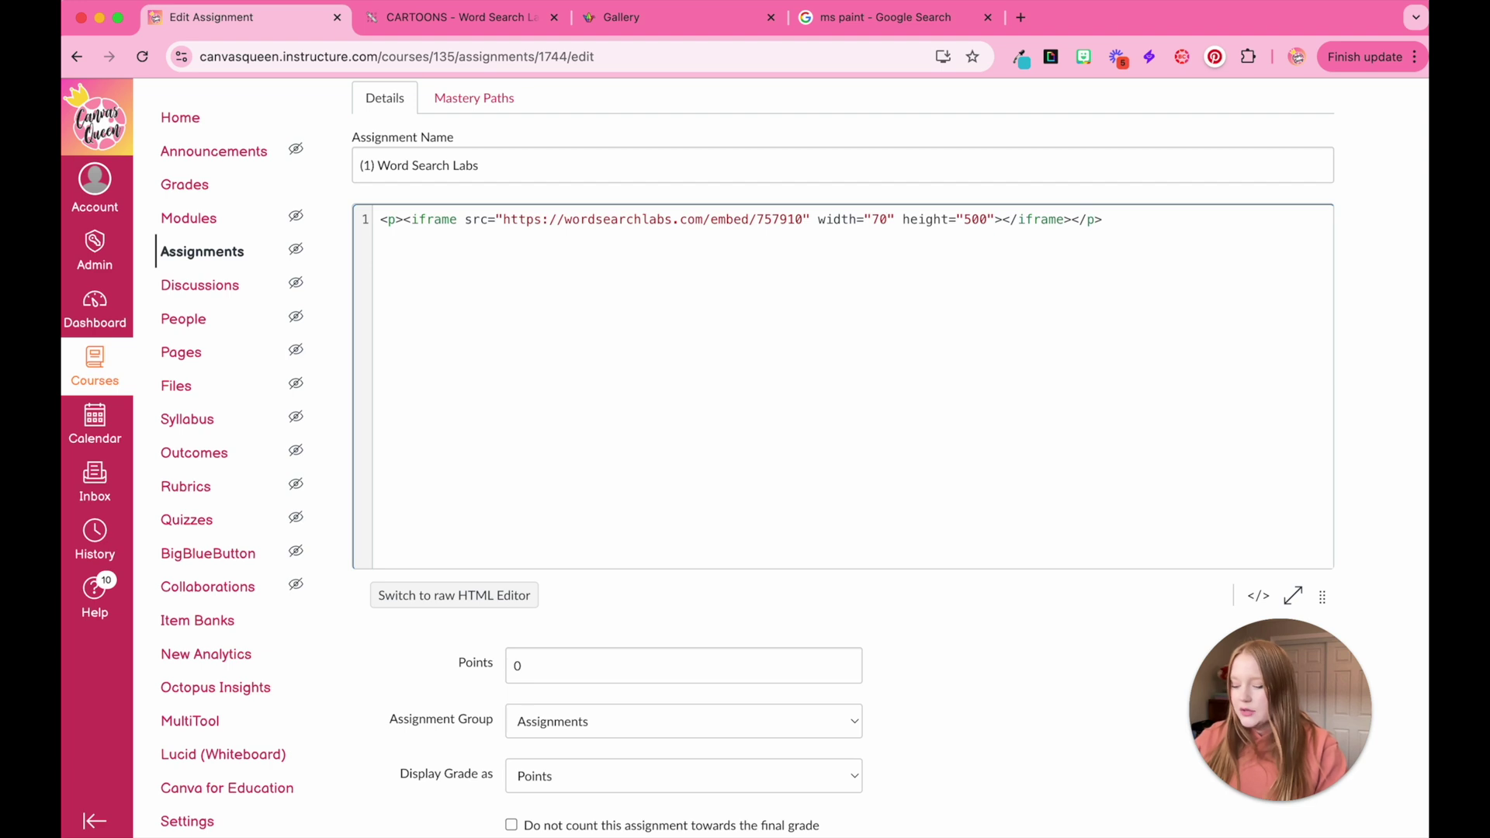
type("%")
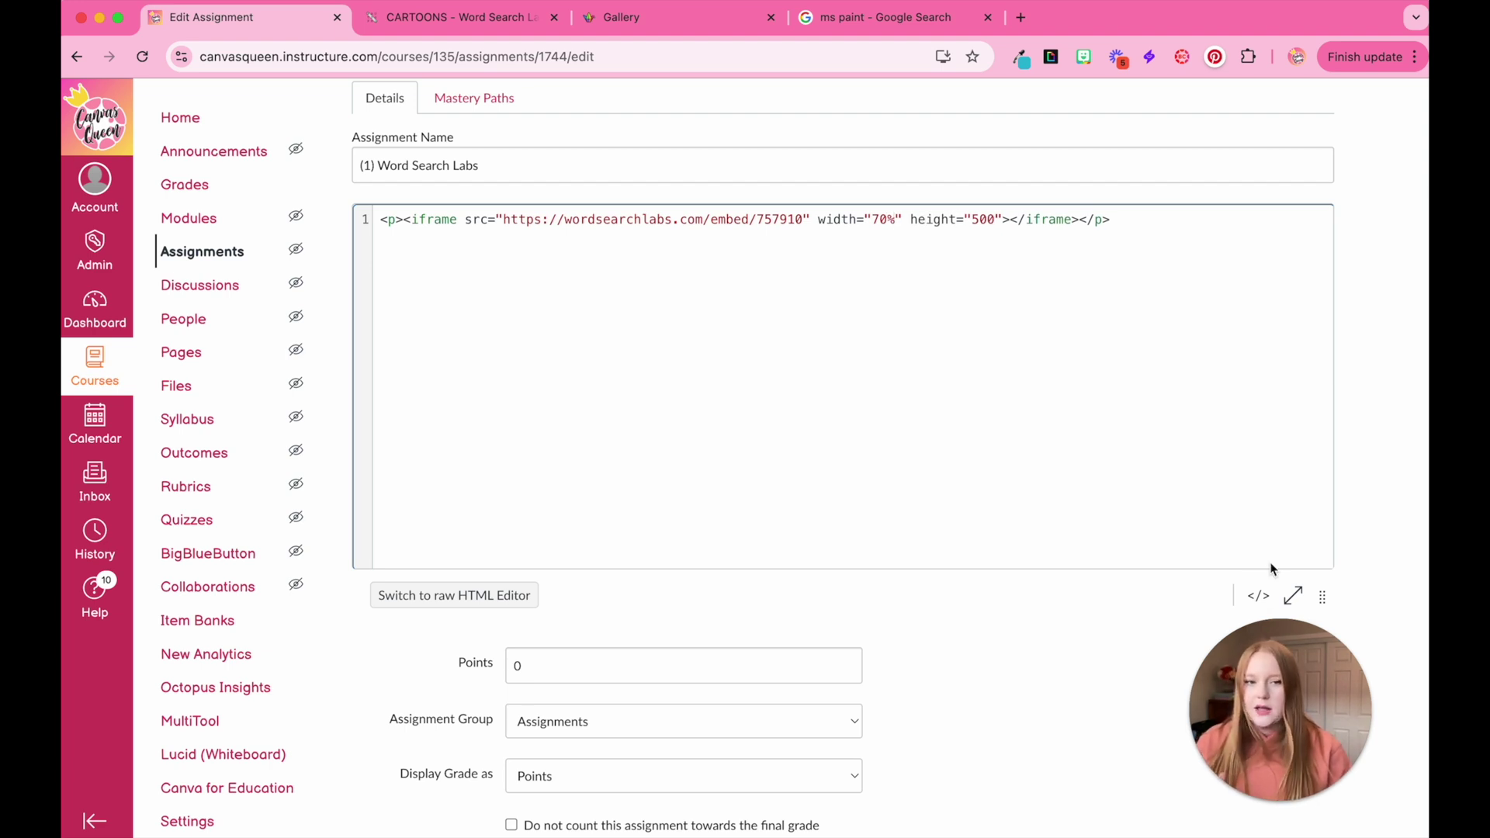
left_click(1258, 595)
scroll(1140, 495, "up", 3)
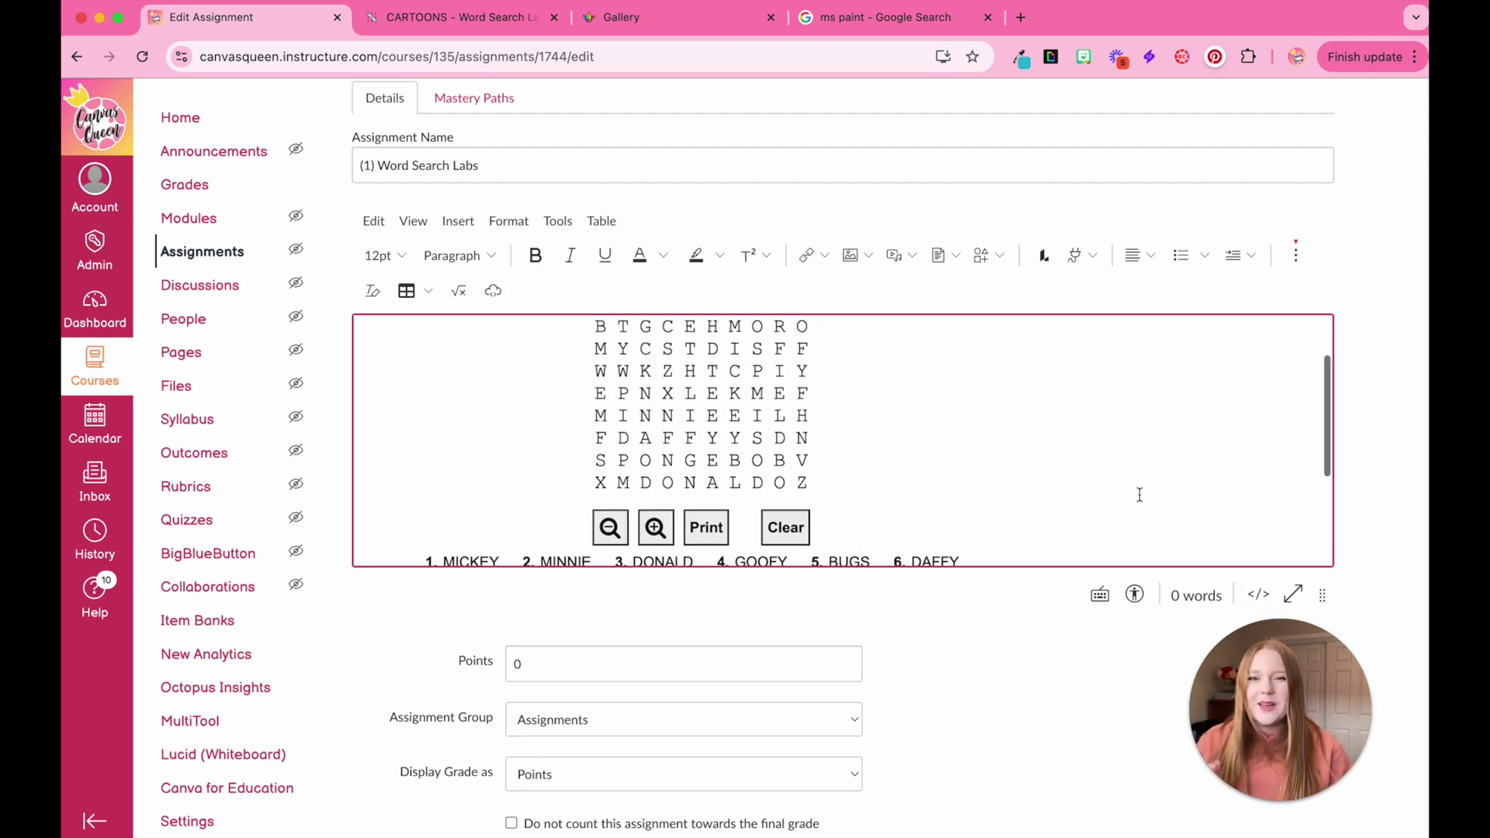
left_click(1258, 595)
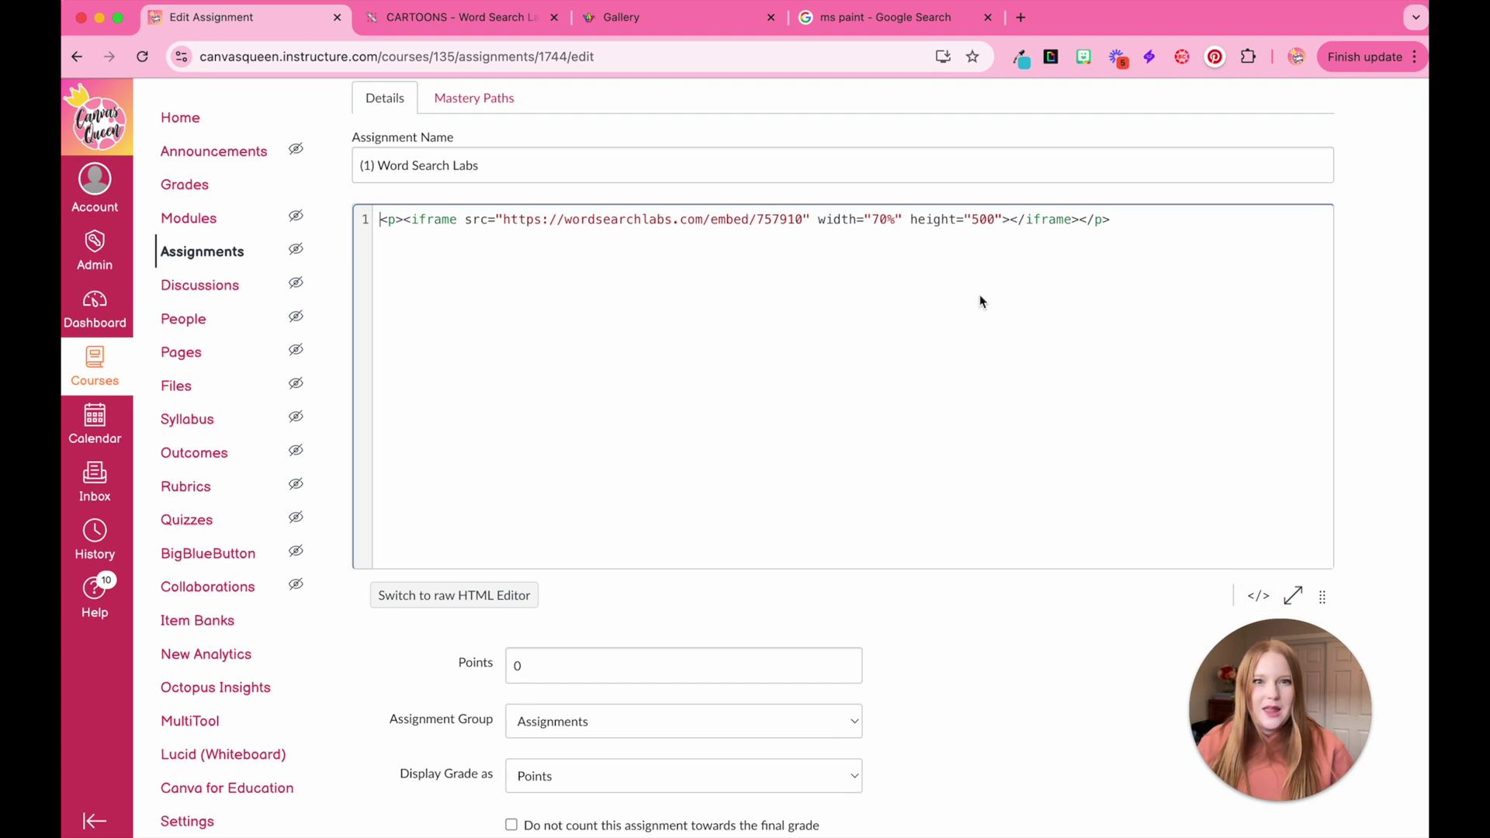
left_click(985, 220)
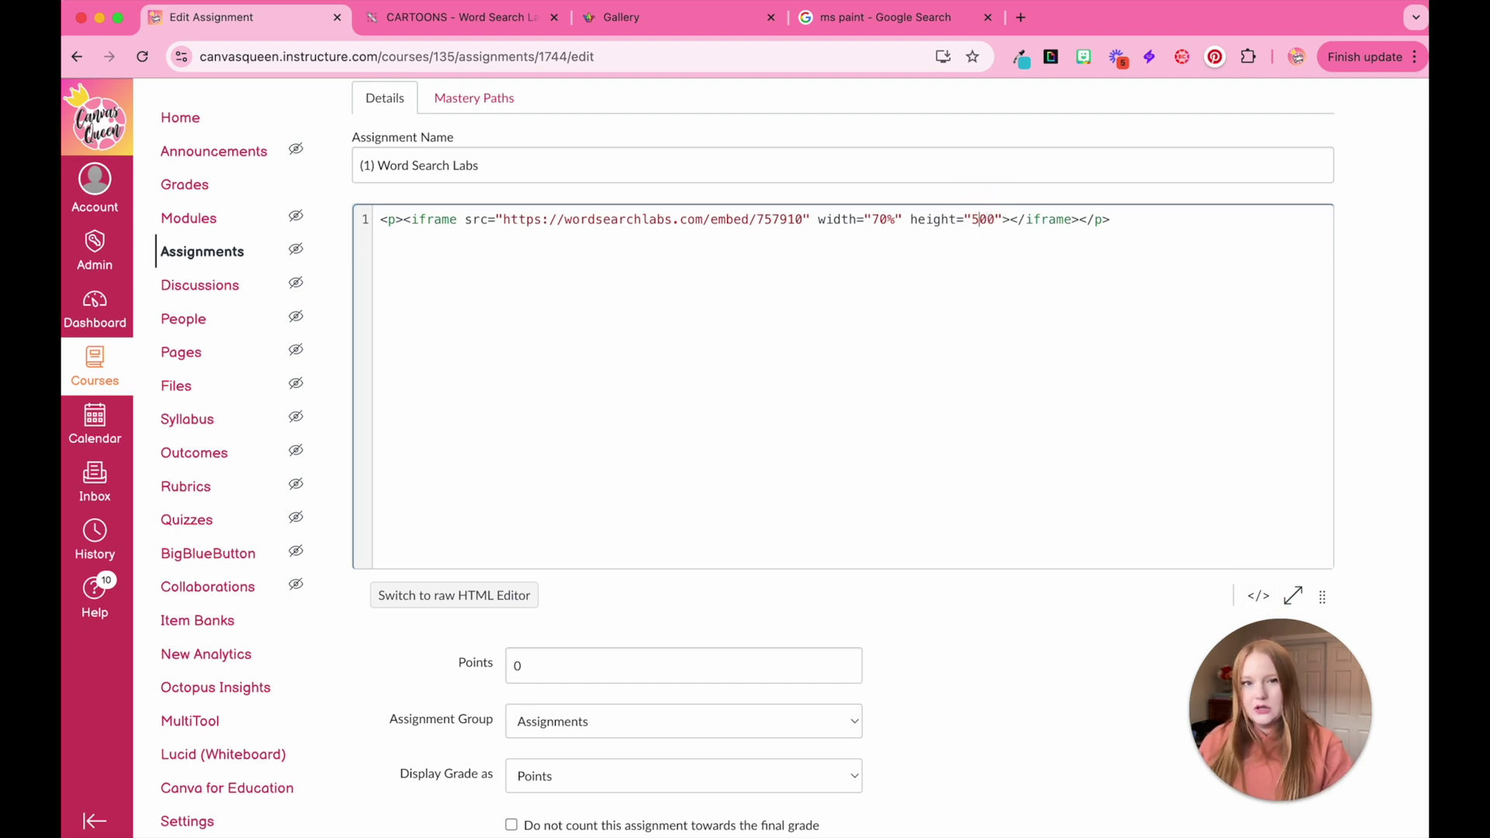
key("BackSpace")
left_click(1258, 595)
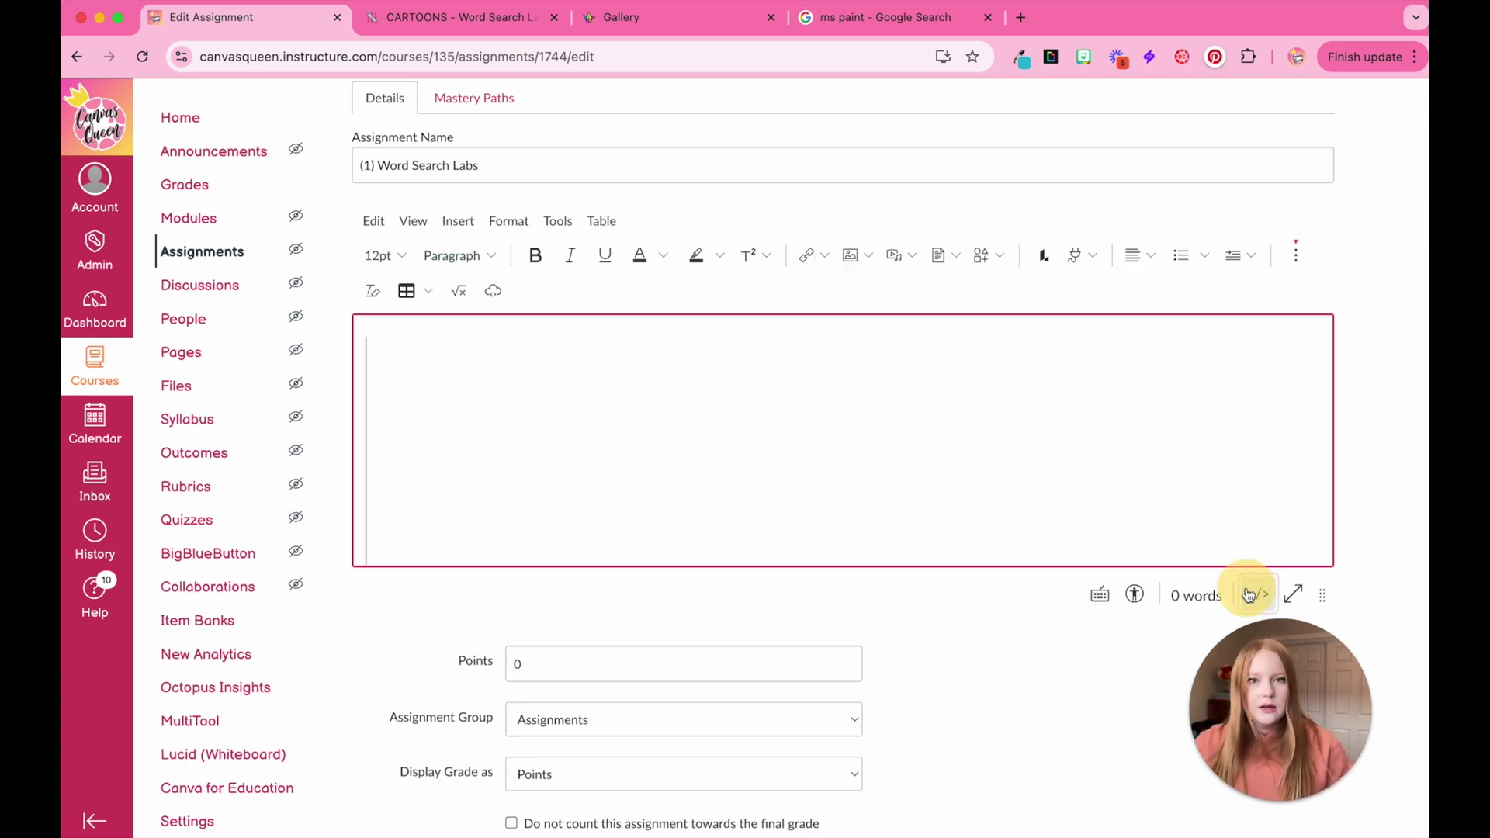
scroll(833, 440, "down", 3)
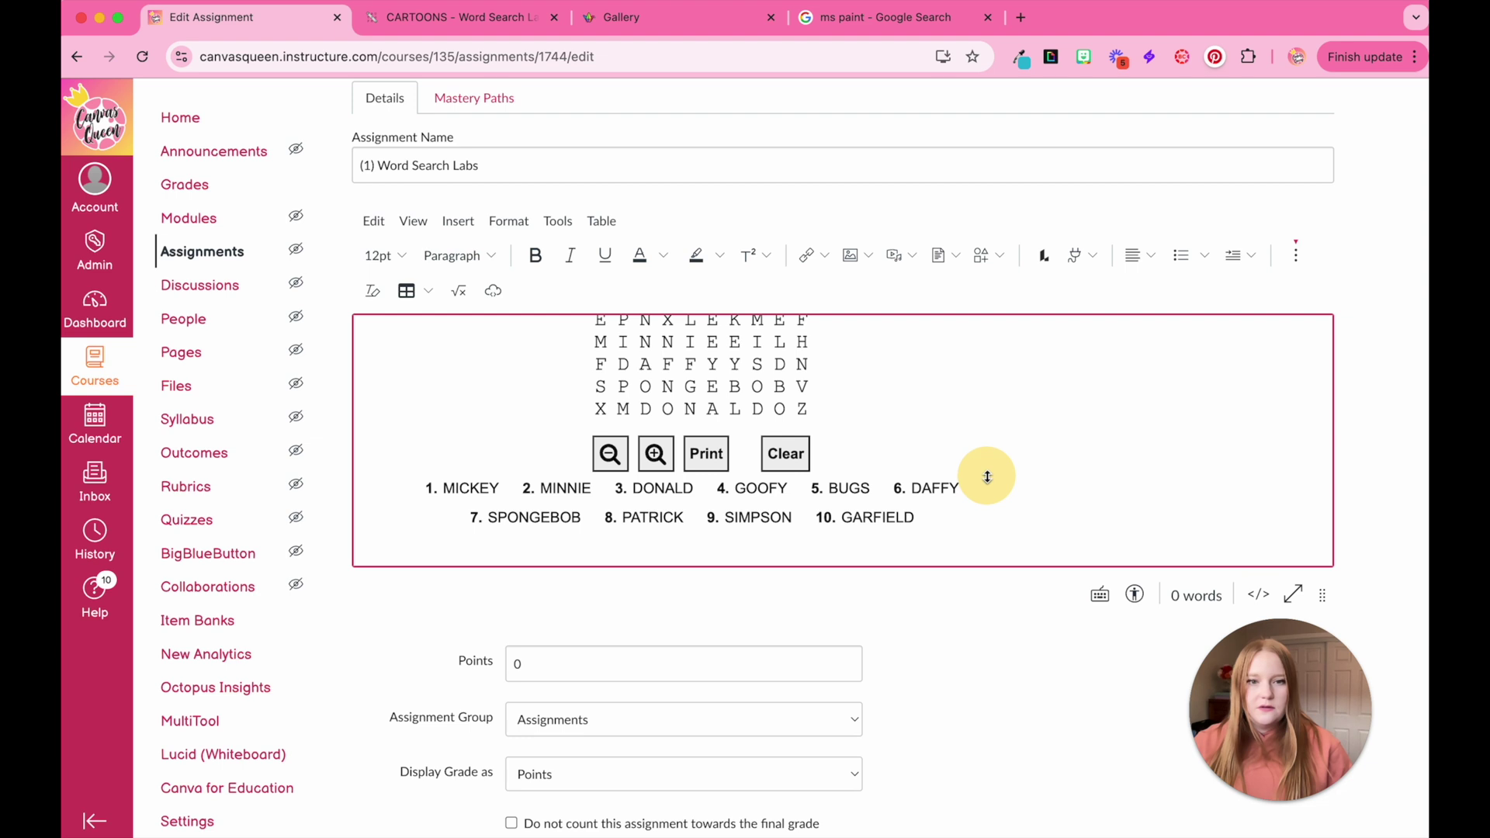
left_click(1260, 595)
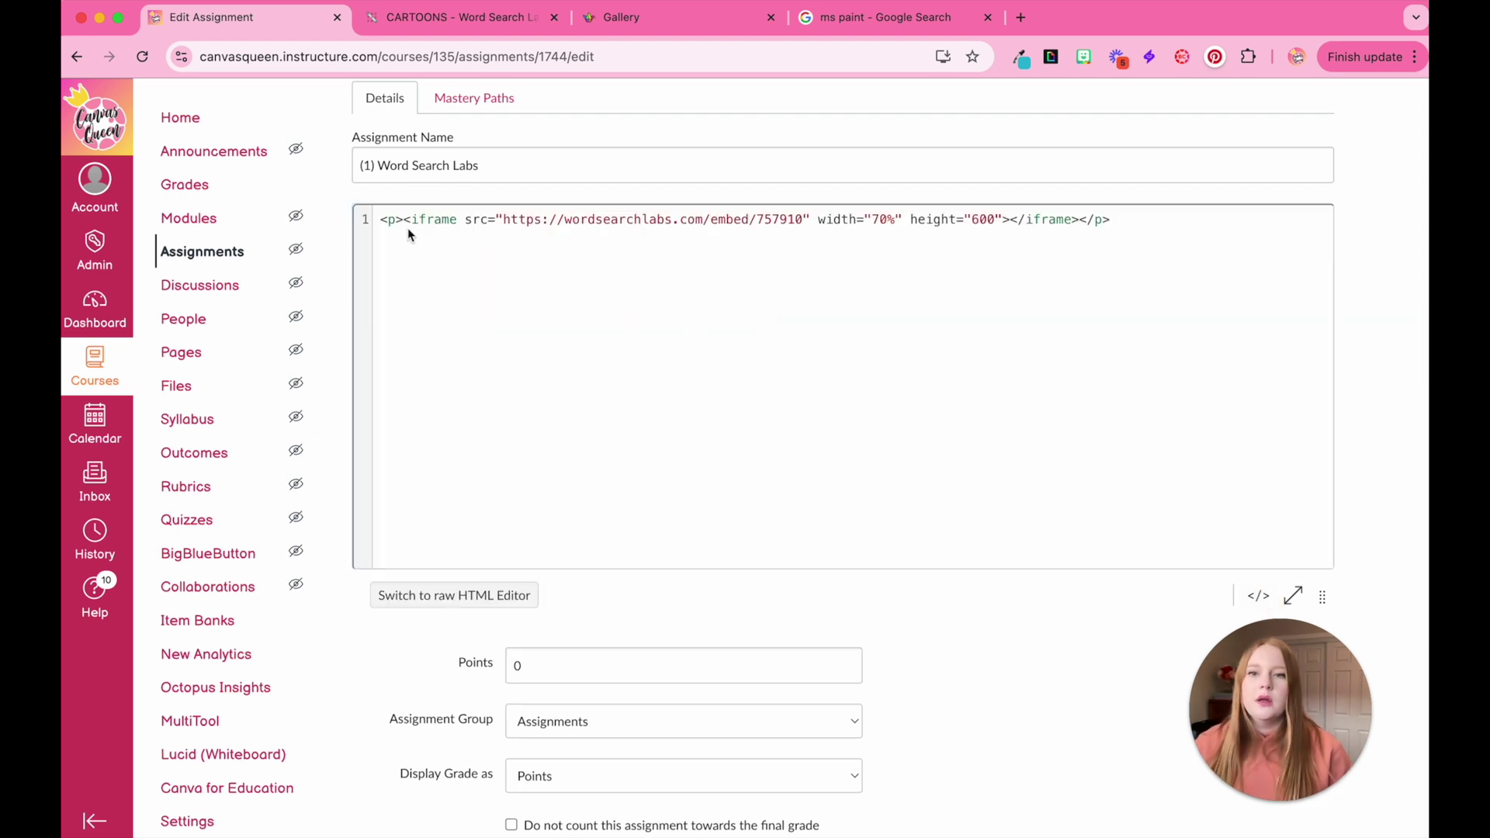
scroll(396, 221, "up", 5)
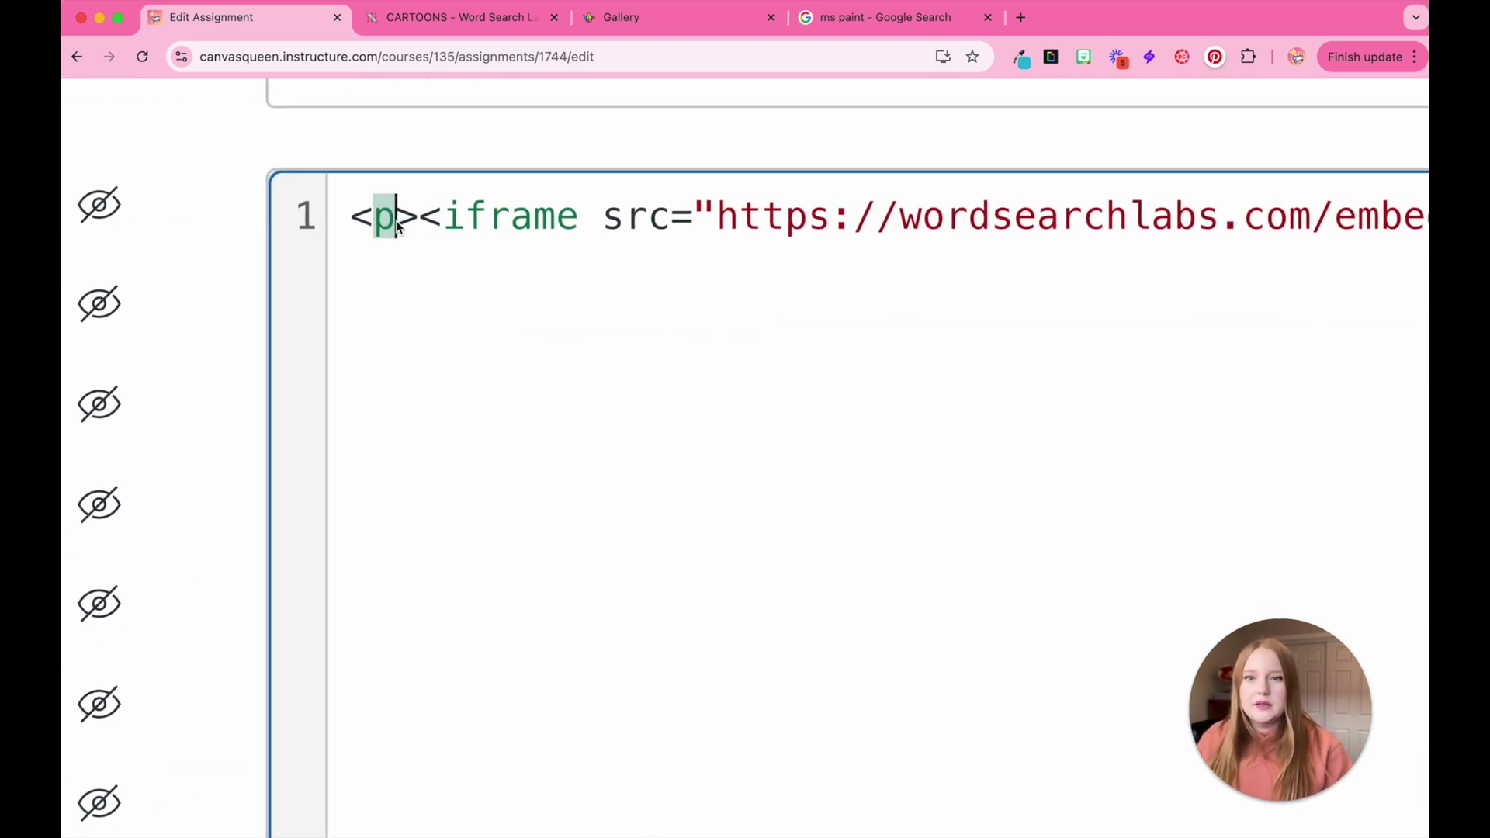
Add a style attribute 'text-align: center;' to the iframe
type("style")
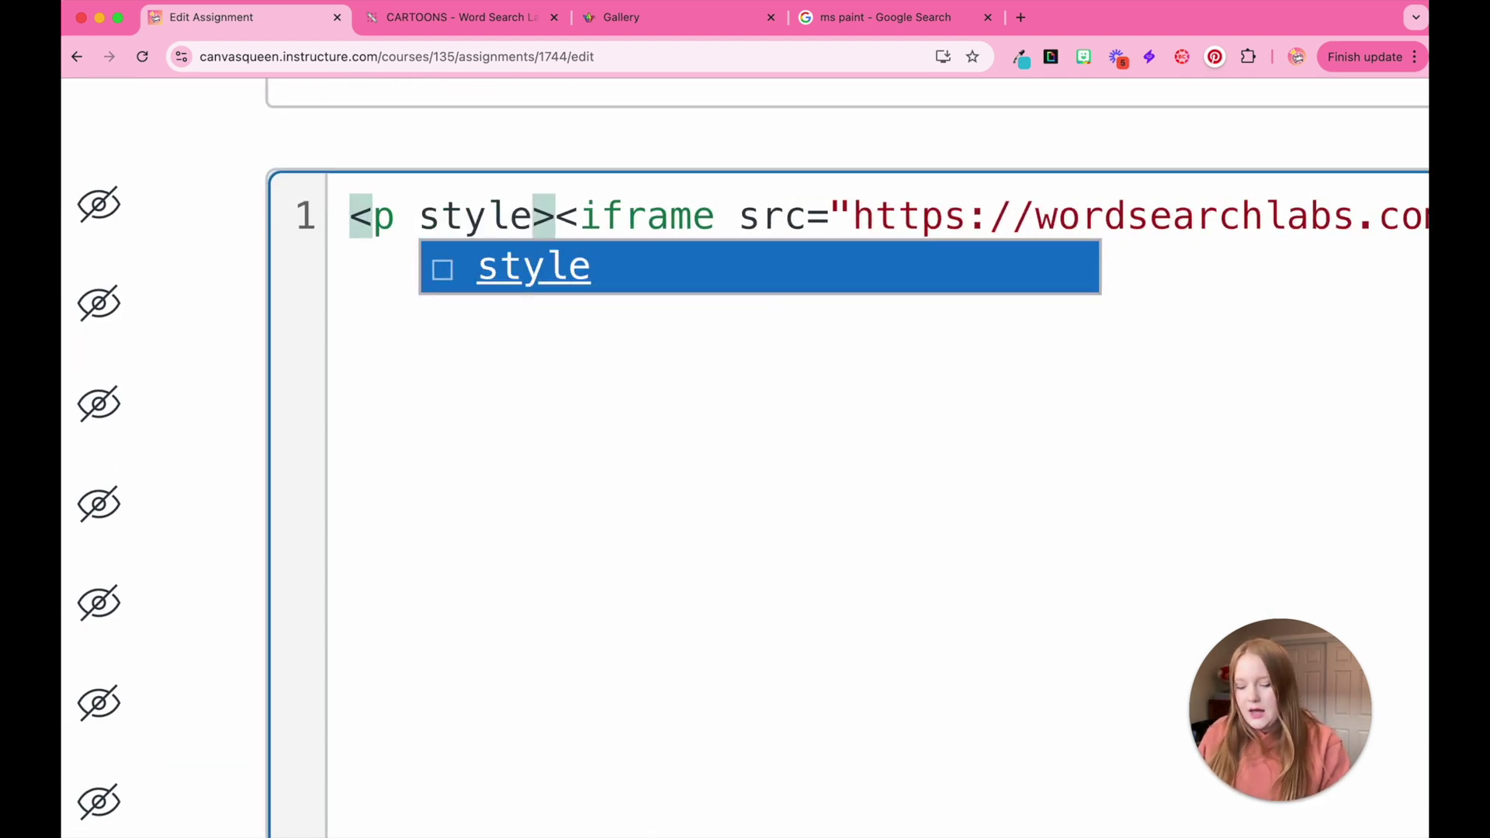
key("Return")
type("text")
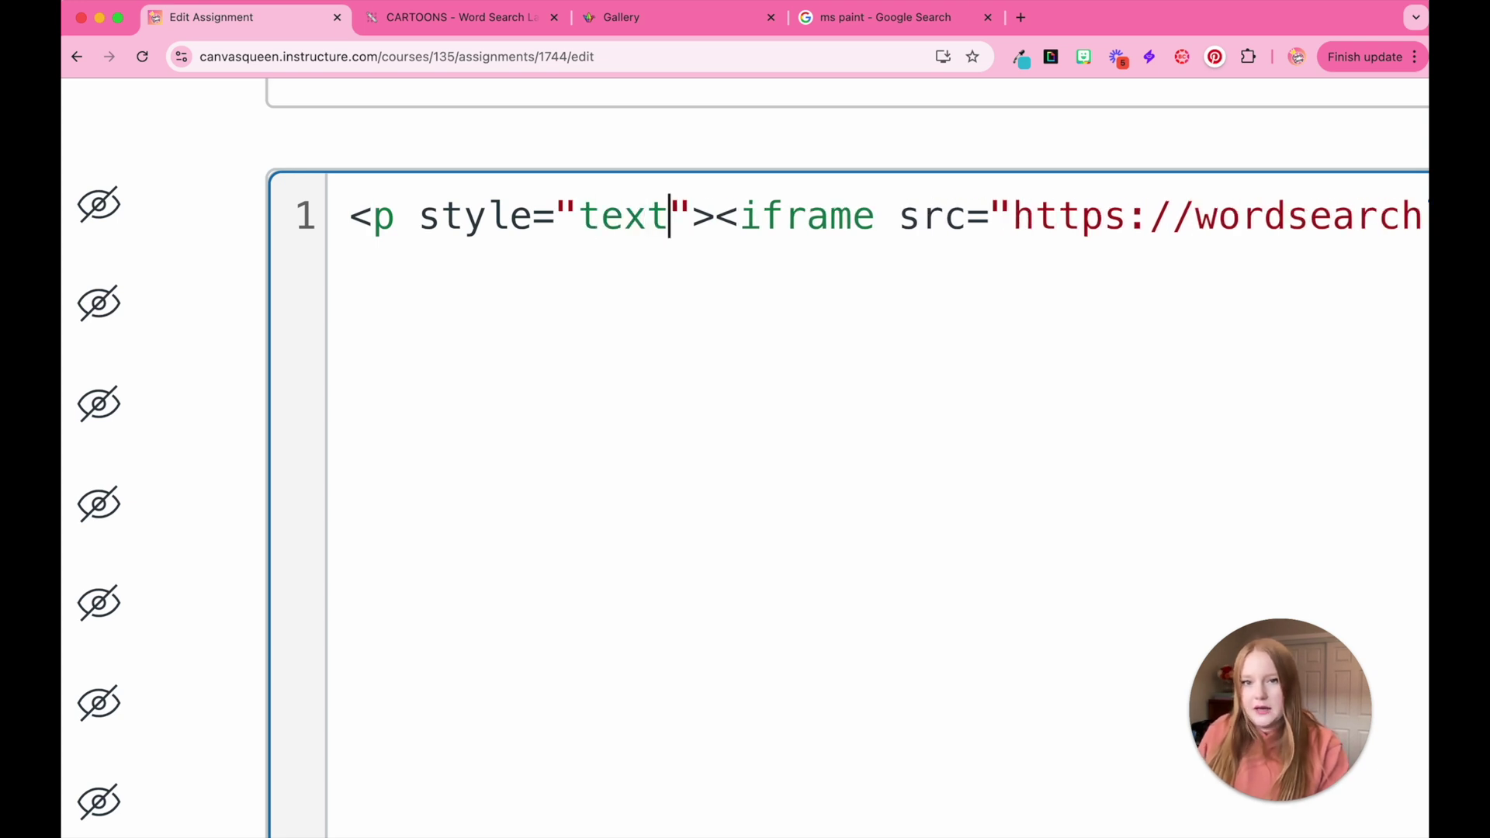
type("-alignment:")
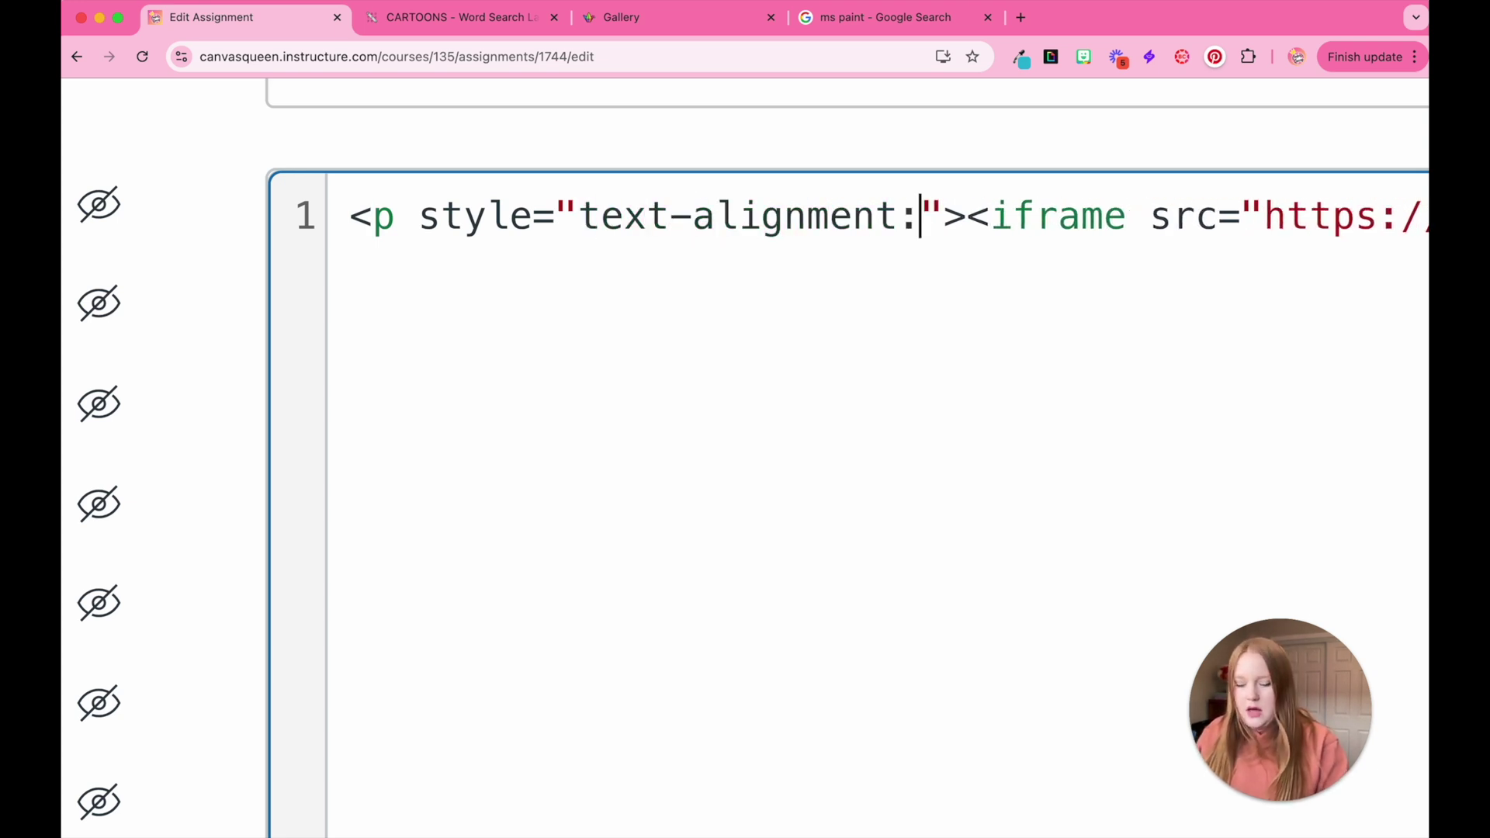
type(" center;")
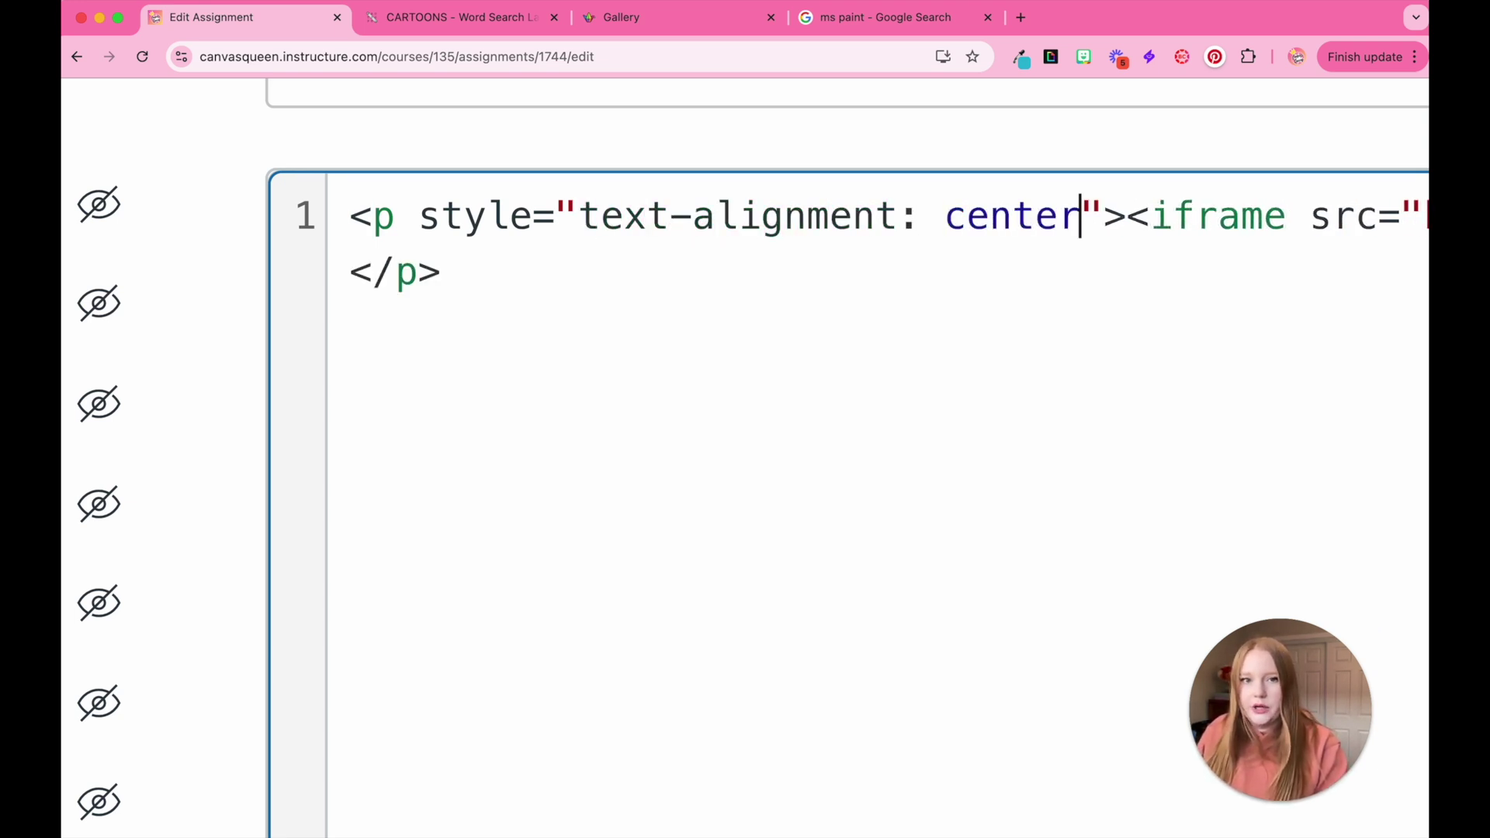
scroll(692, 412, "down", 2)
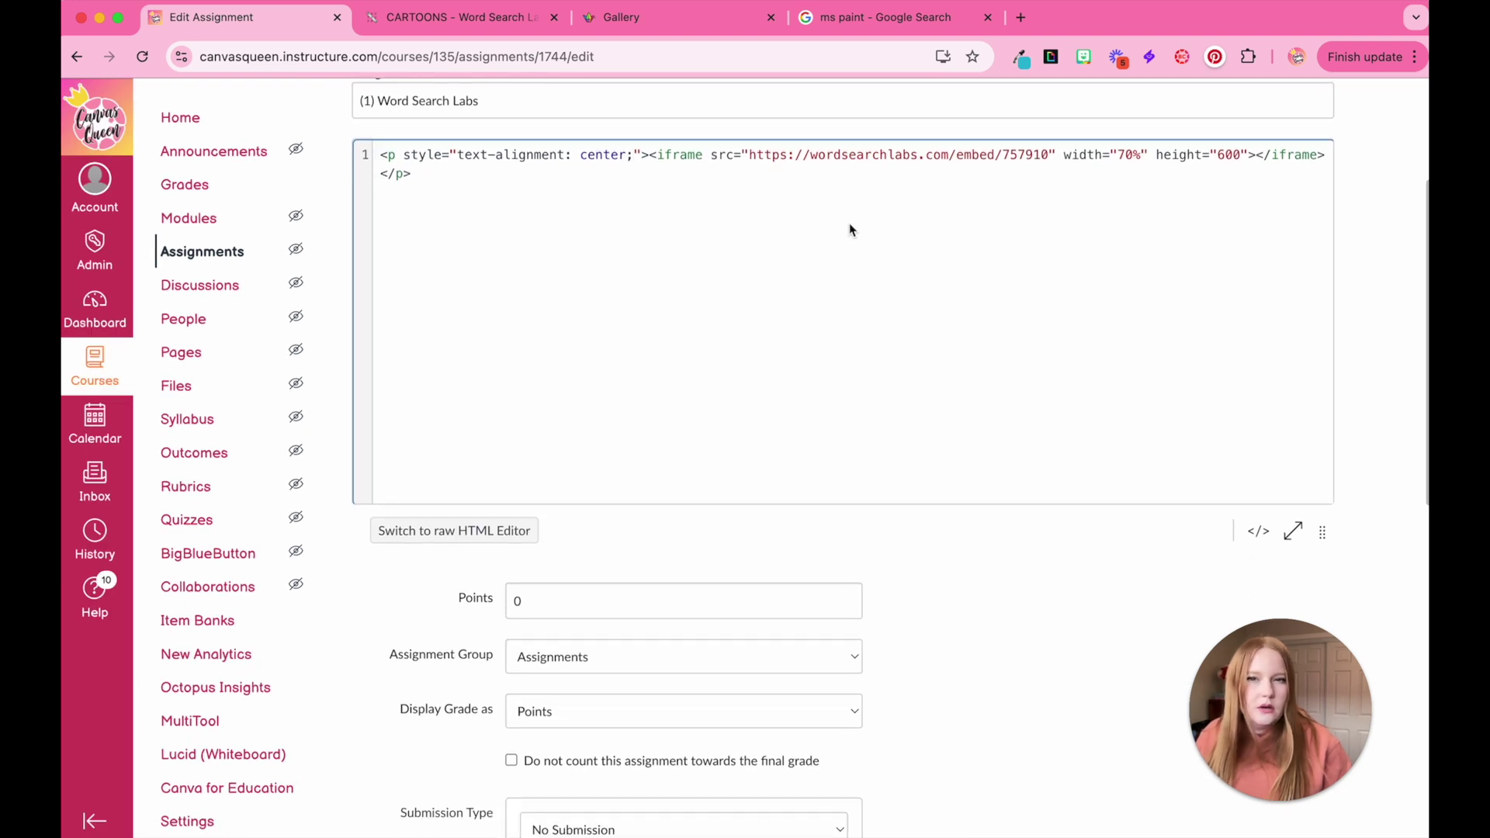
left_click(572, 155)
key("BackSpace")
key("BackSpace")
key("BackSpace")
key("BackSpace")
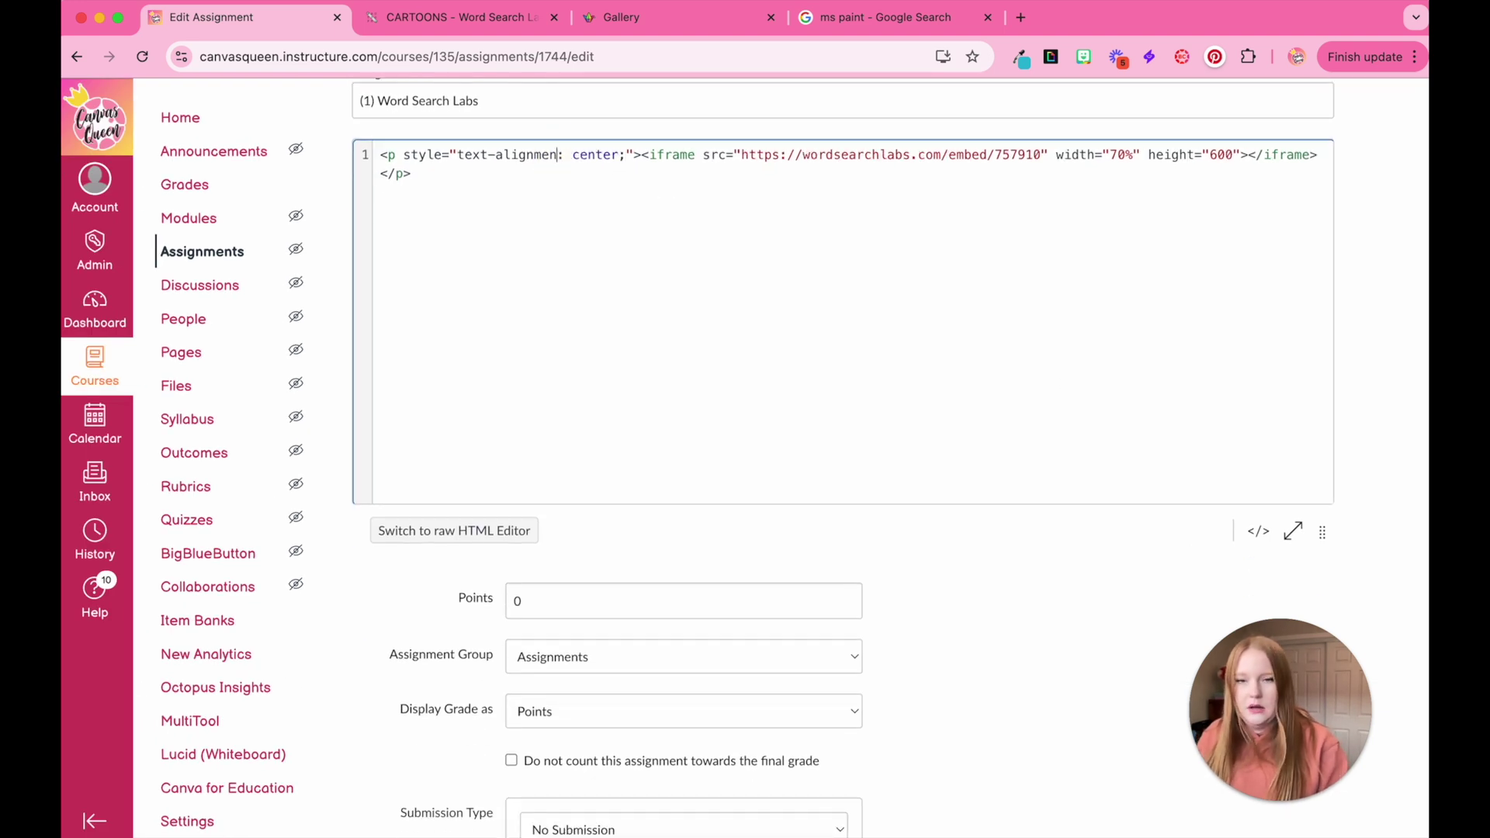
left_click(1259, 531)
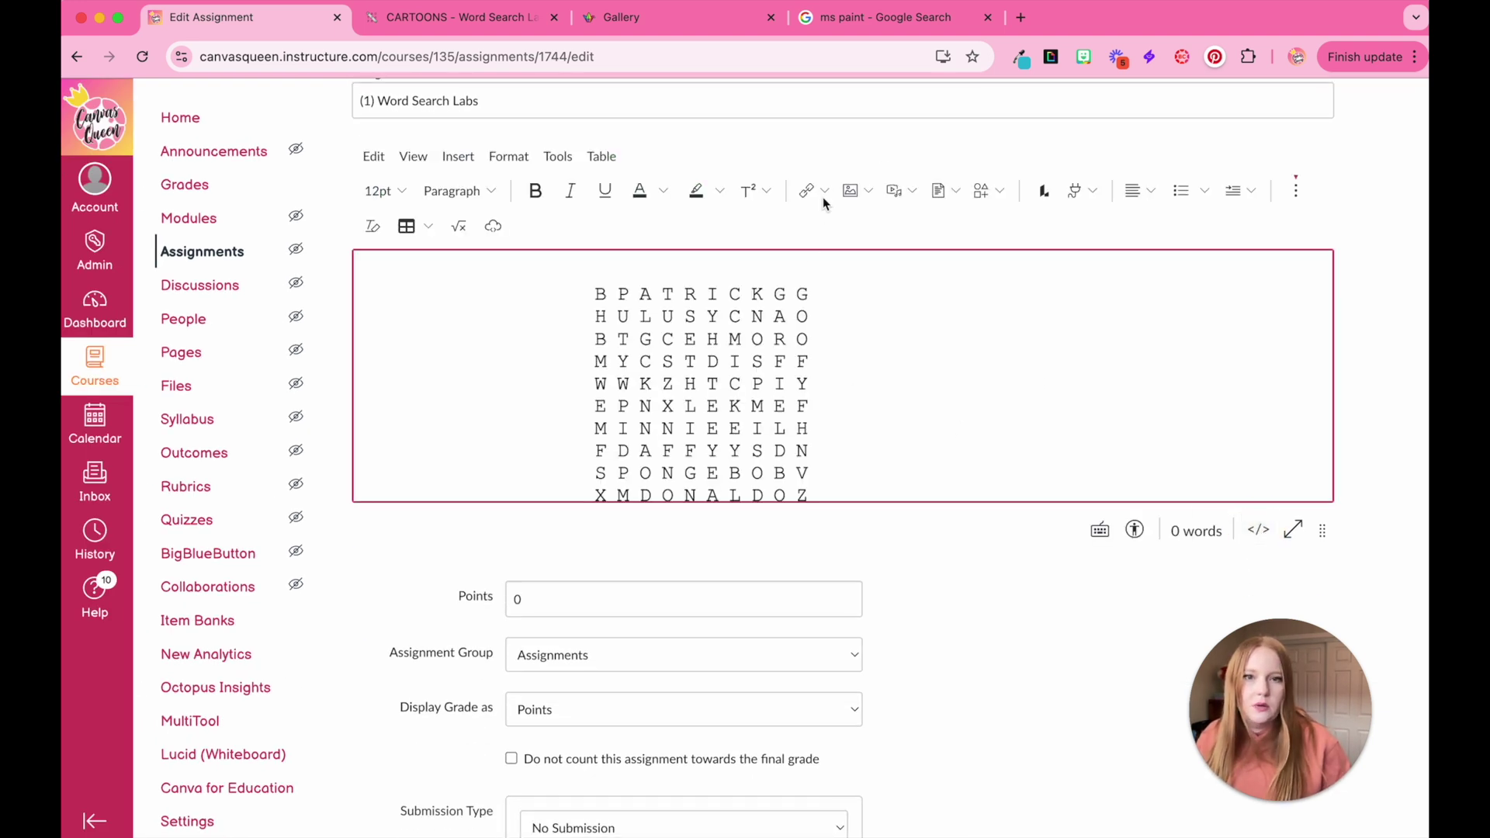
Apply Center Align to the embedded word search and verify it in the preview
left_click(1140, 191)
left_click(1150, 256)
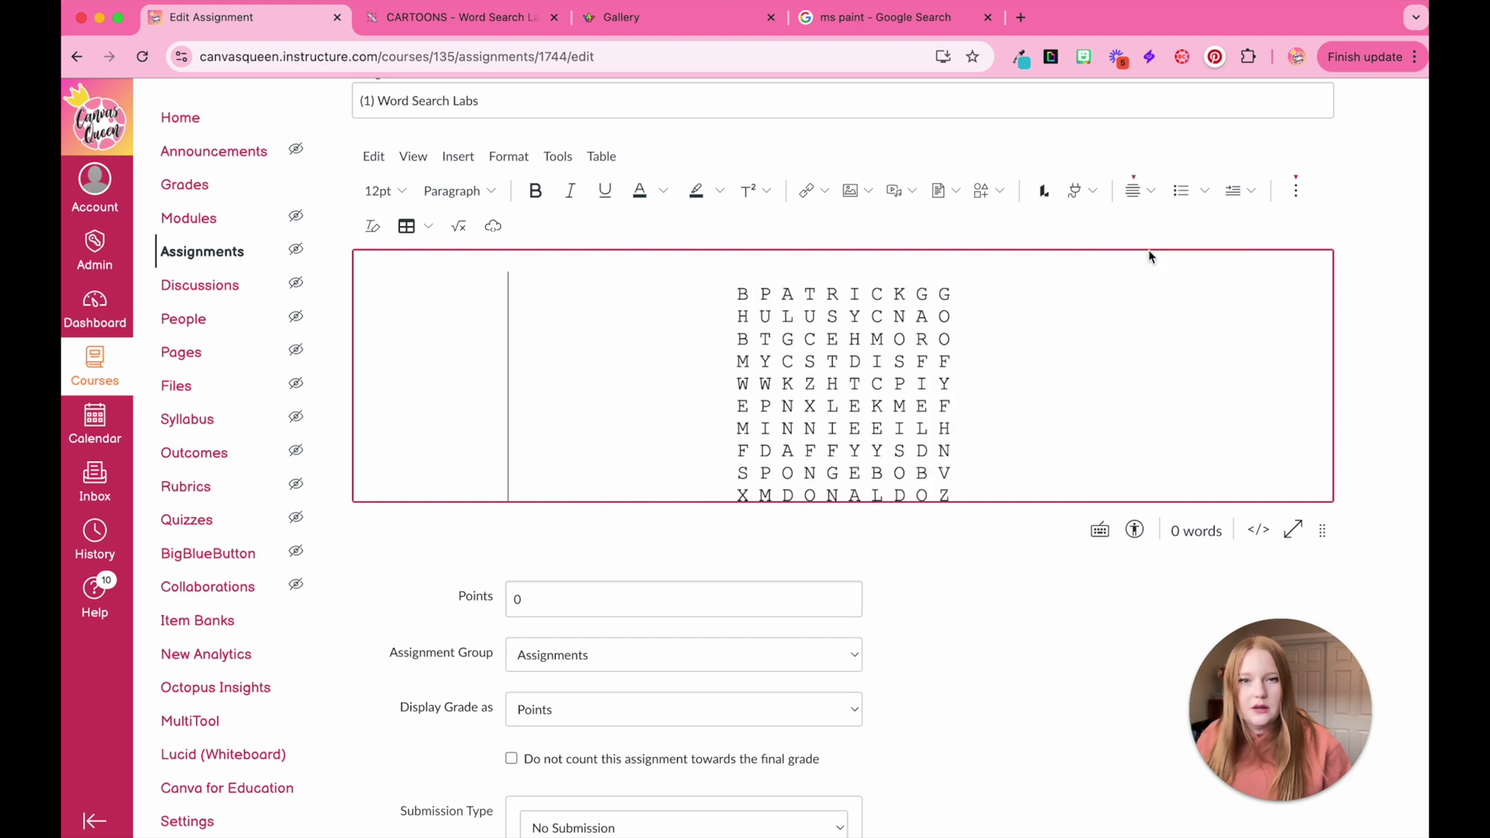
left_click(1259, 531)
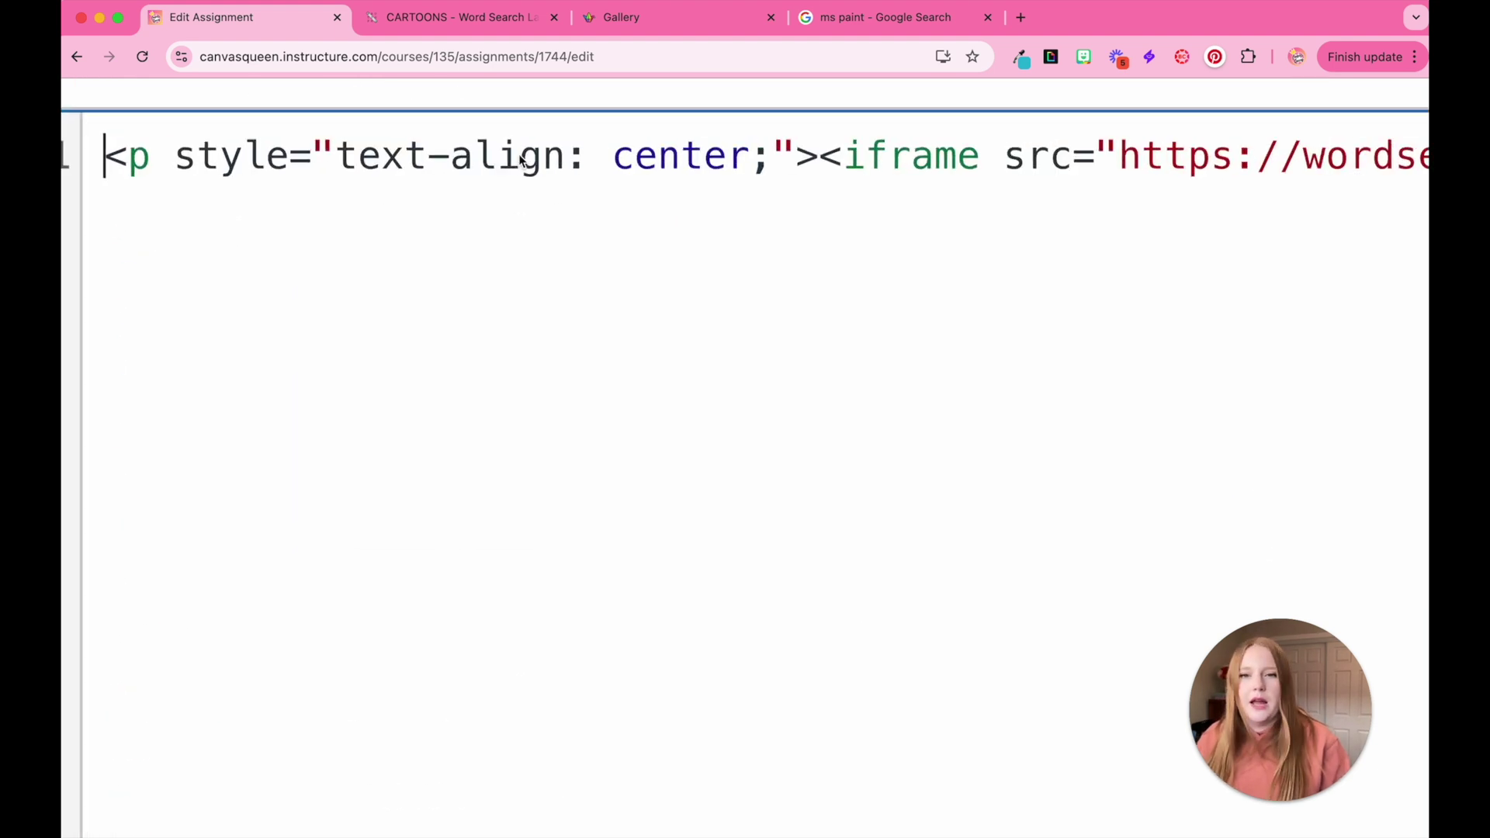
left_click(1258, 531)
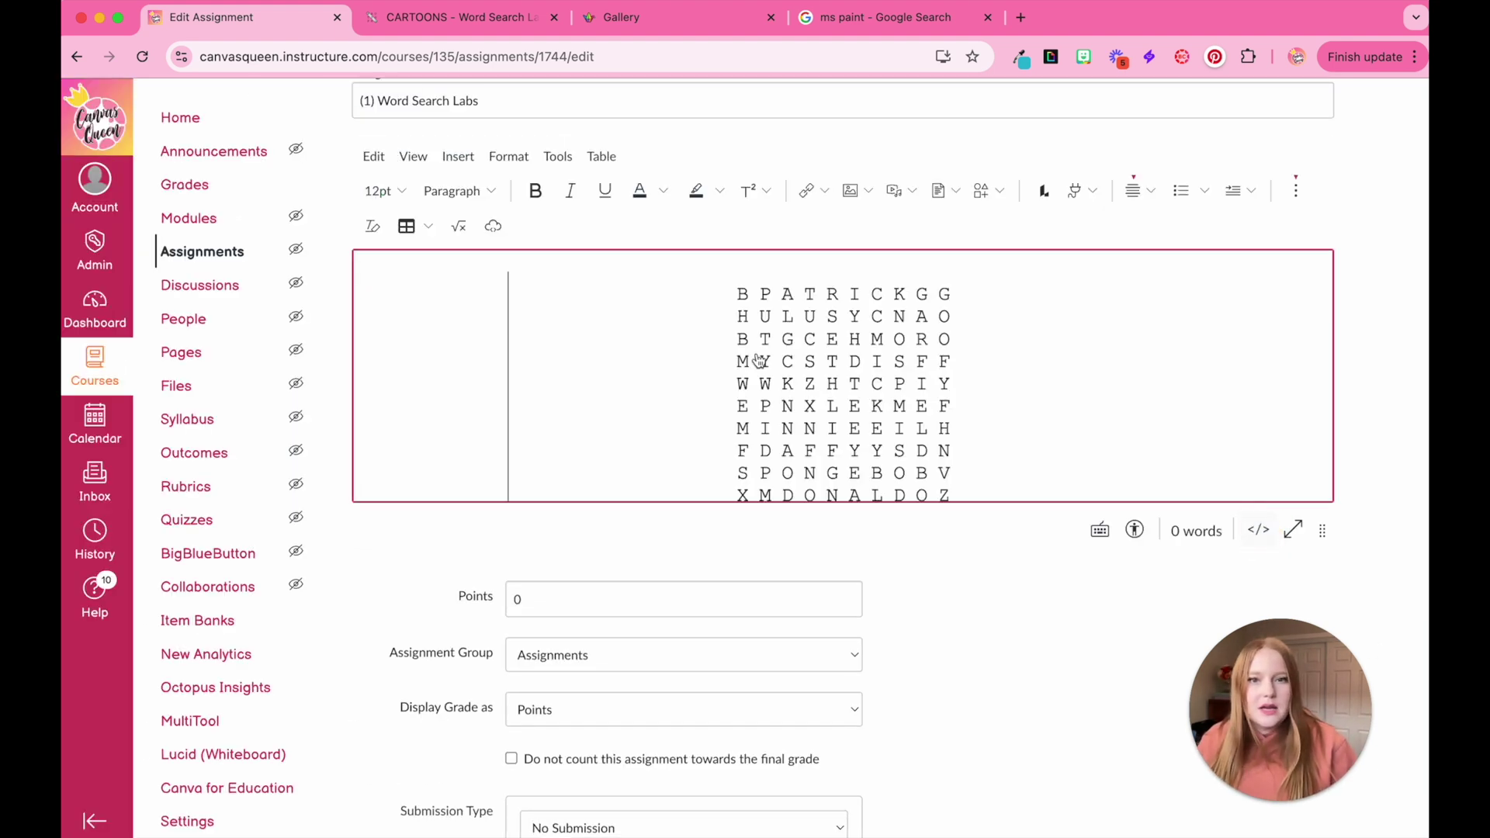
scroll(943, 446, "down", 3)
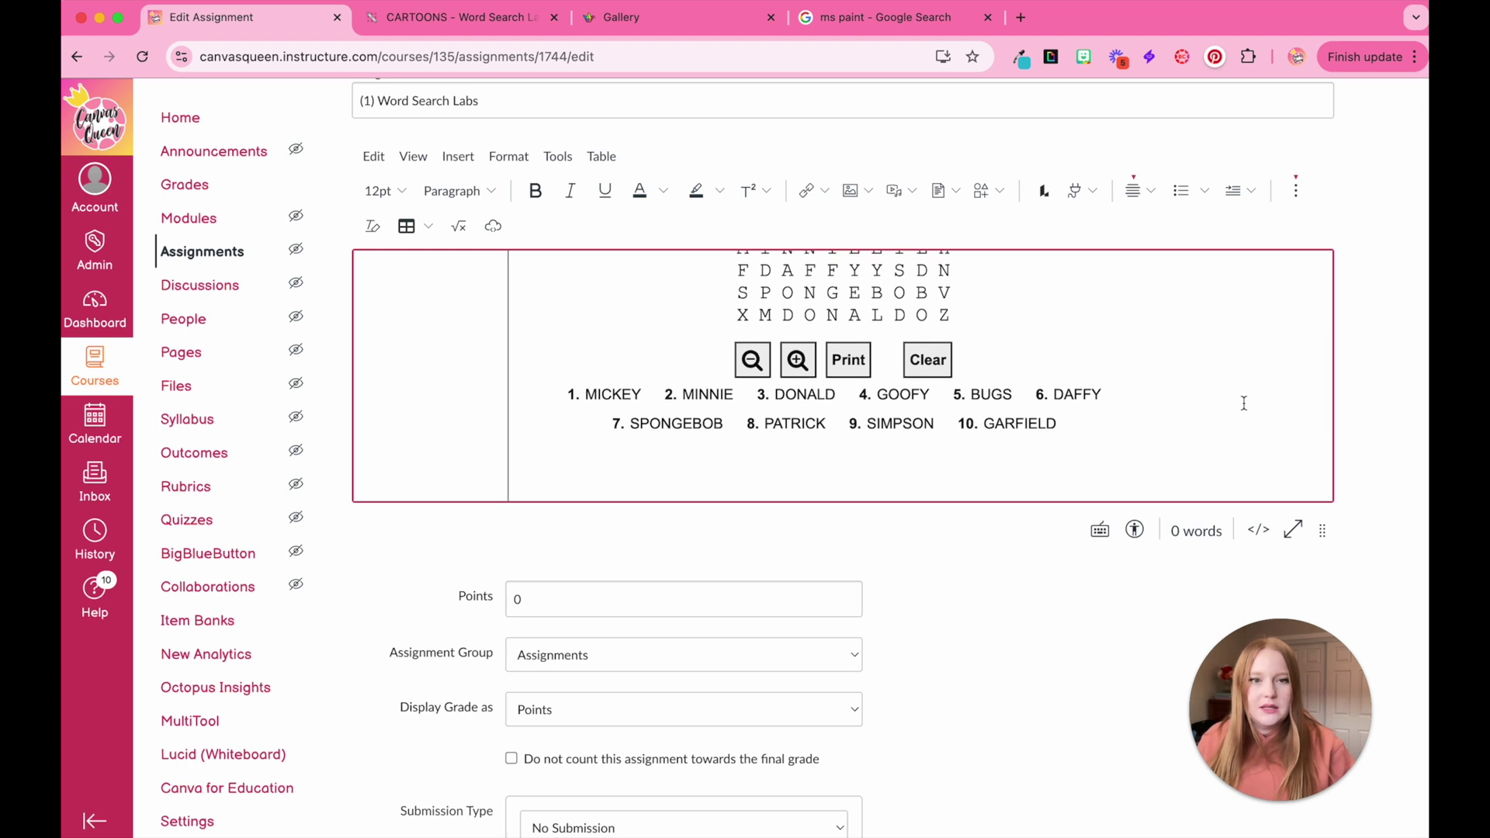
left_click(1277, 400)
left_click(1278, 400)
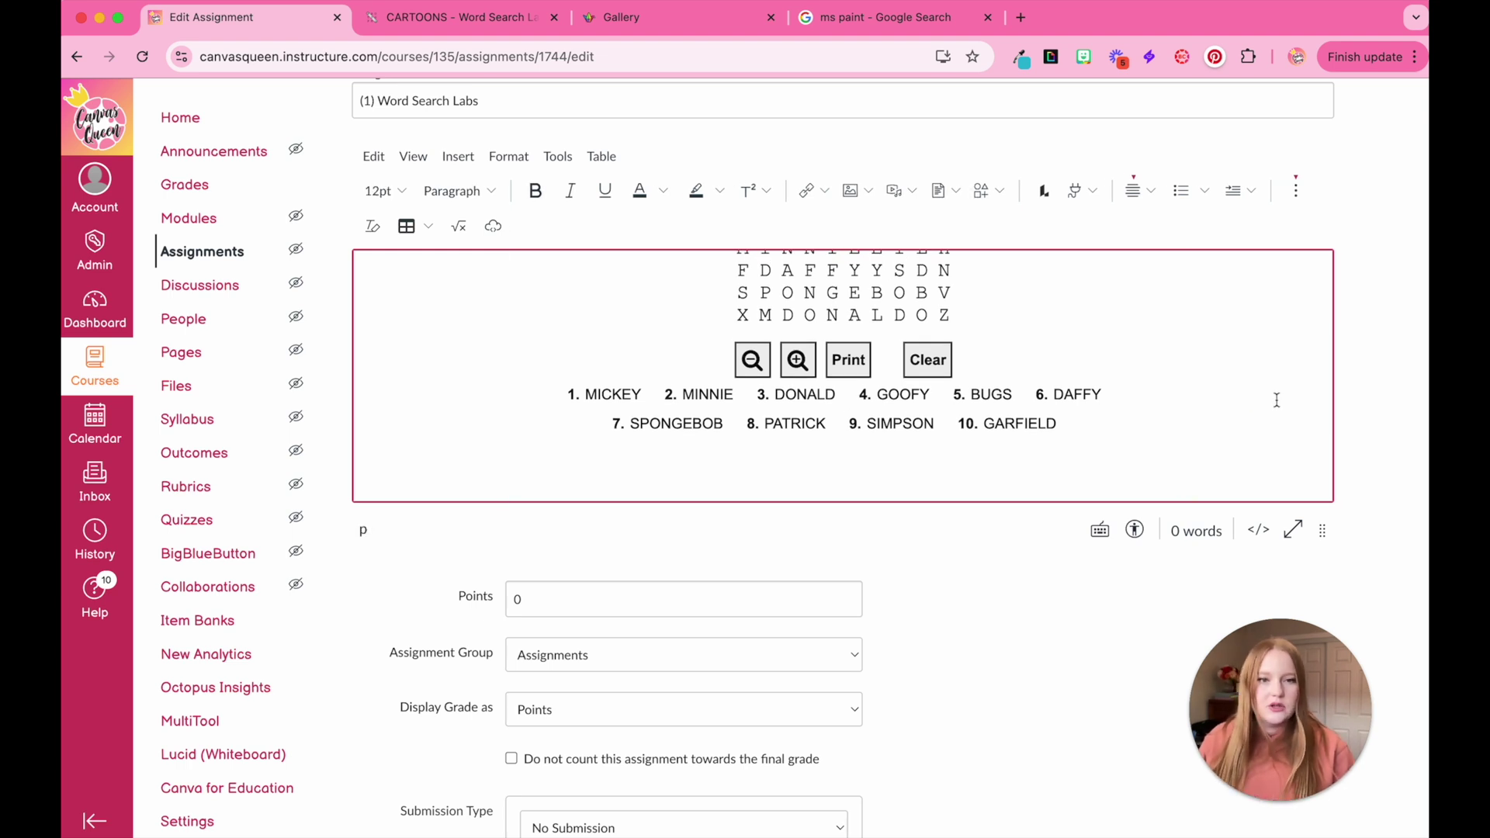
left_click(1277, 400)
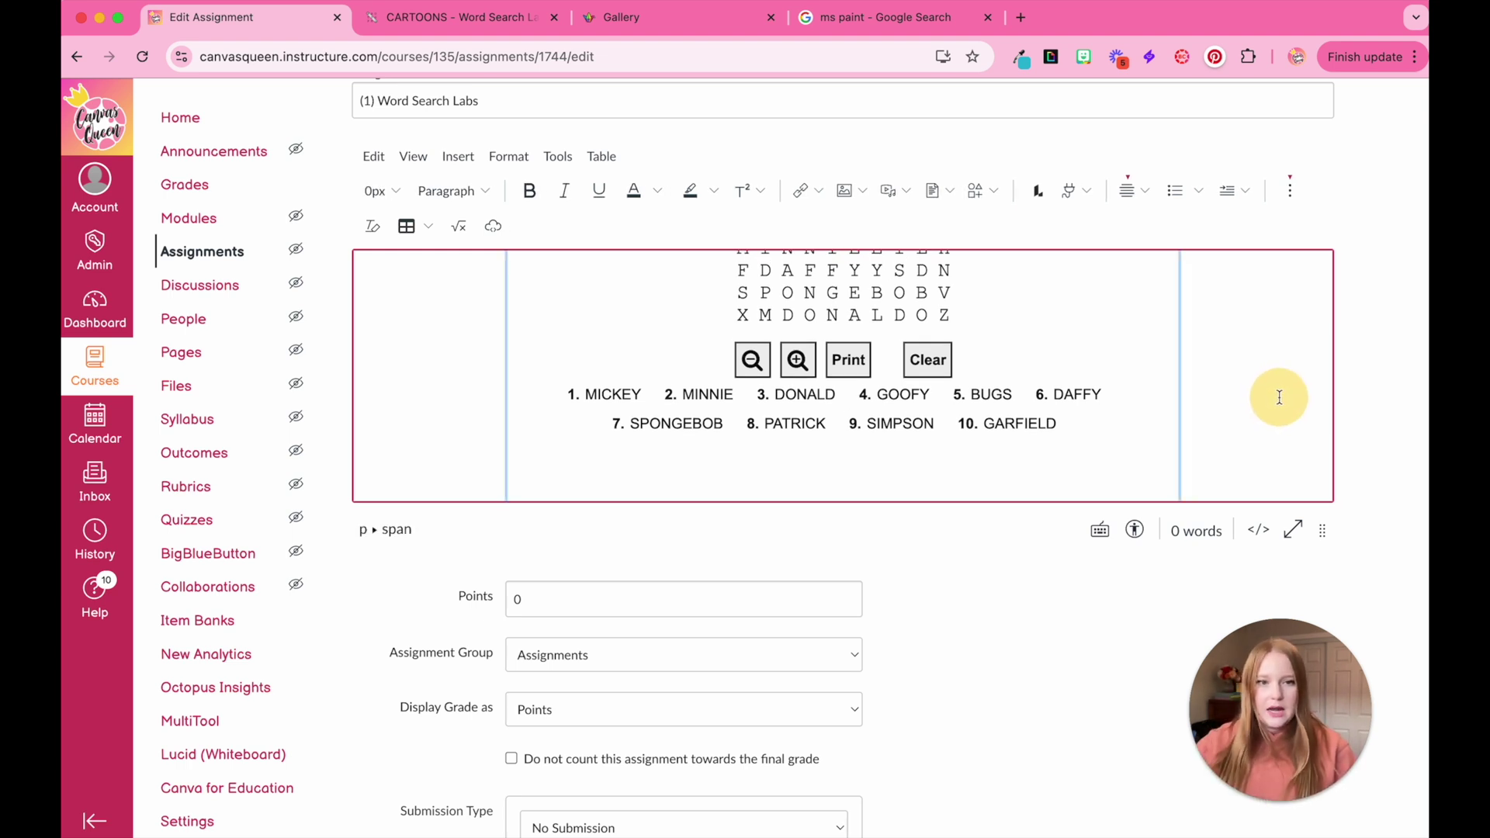
scroll(1280, 398, "down", 10)
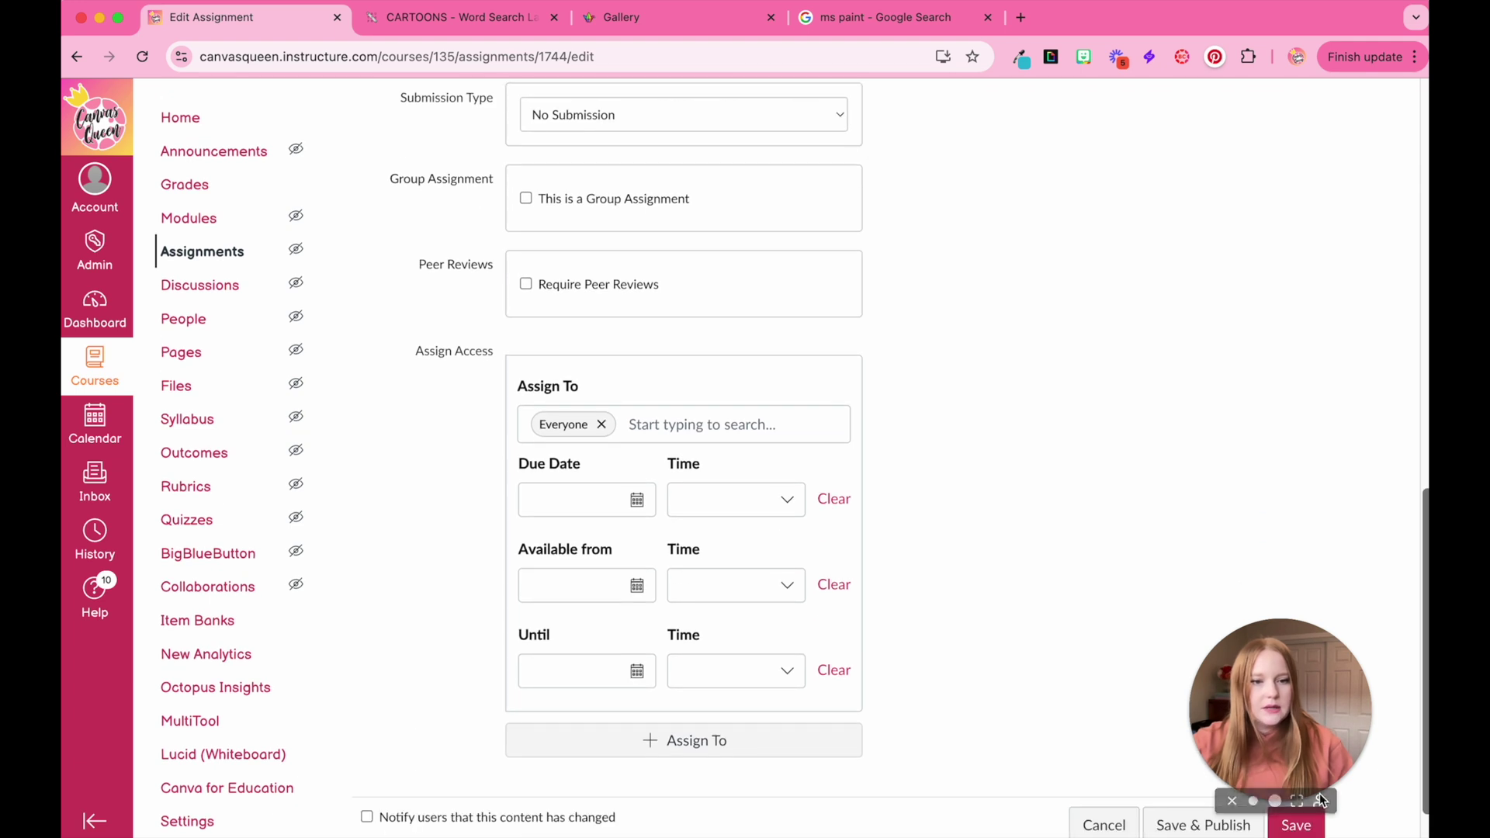
Save the assignment, then test the puzzle by circling MINNIE and DONALD and cancelling Print
left_click(1304, 824)
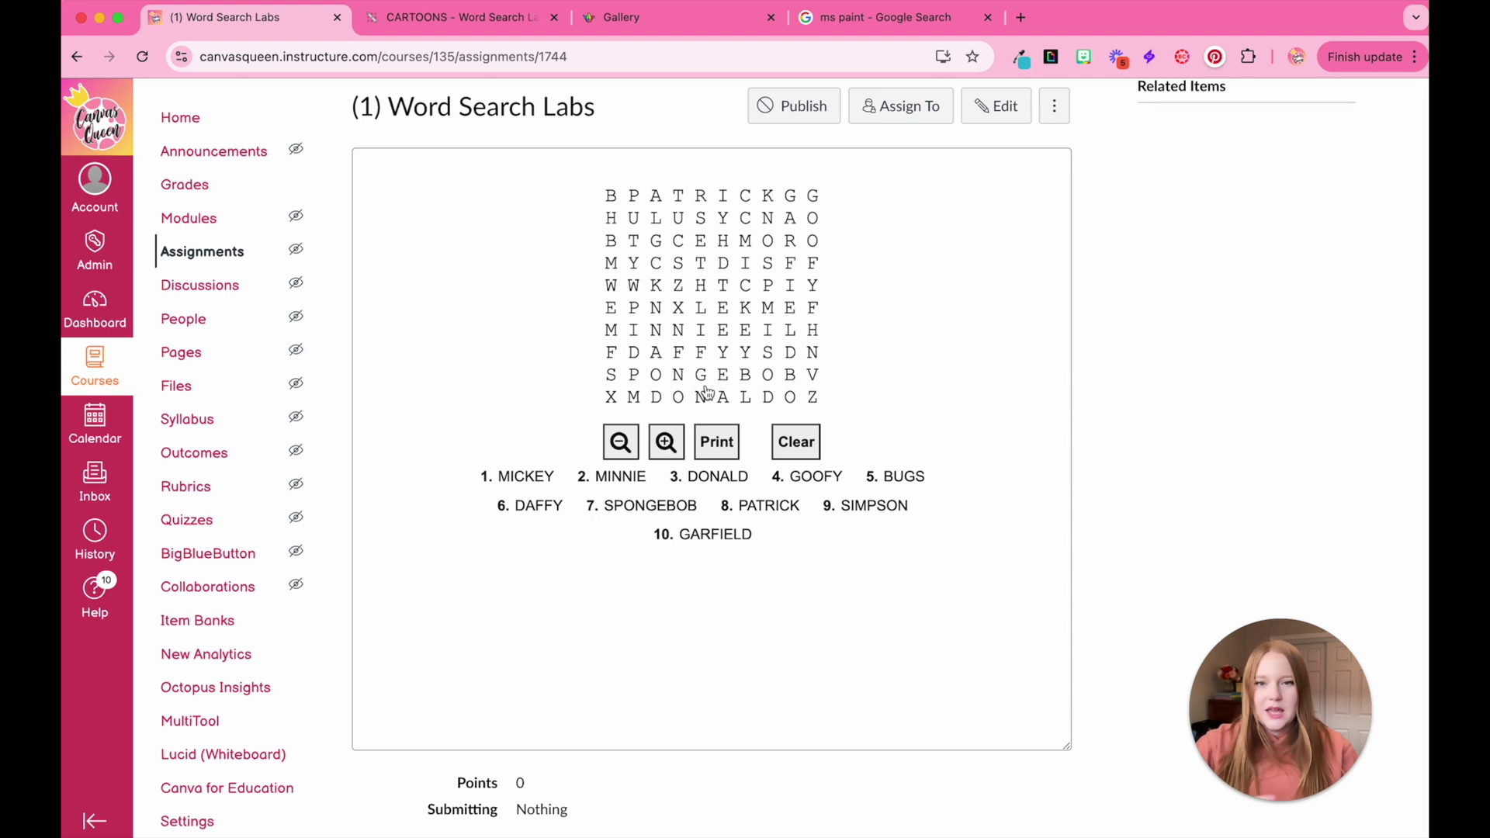
left_click_drag(611, 329, 722, 330)
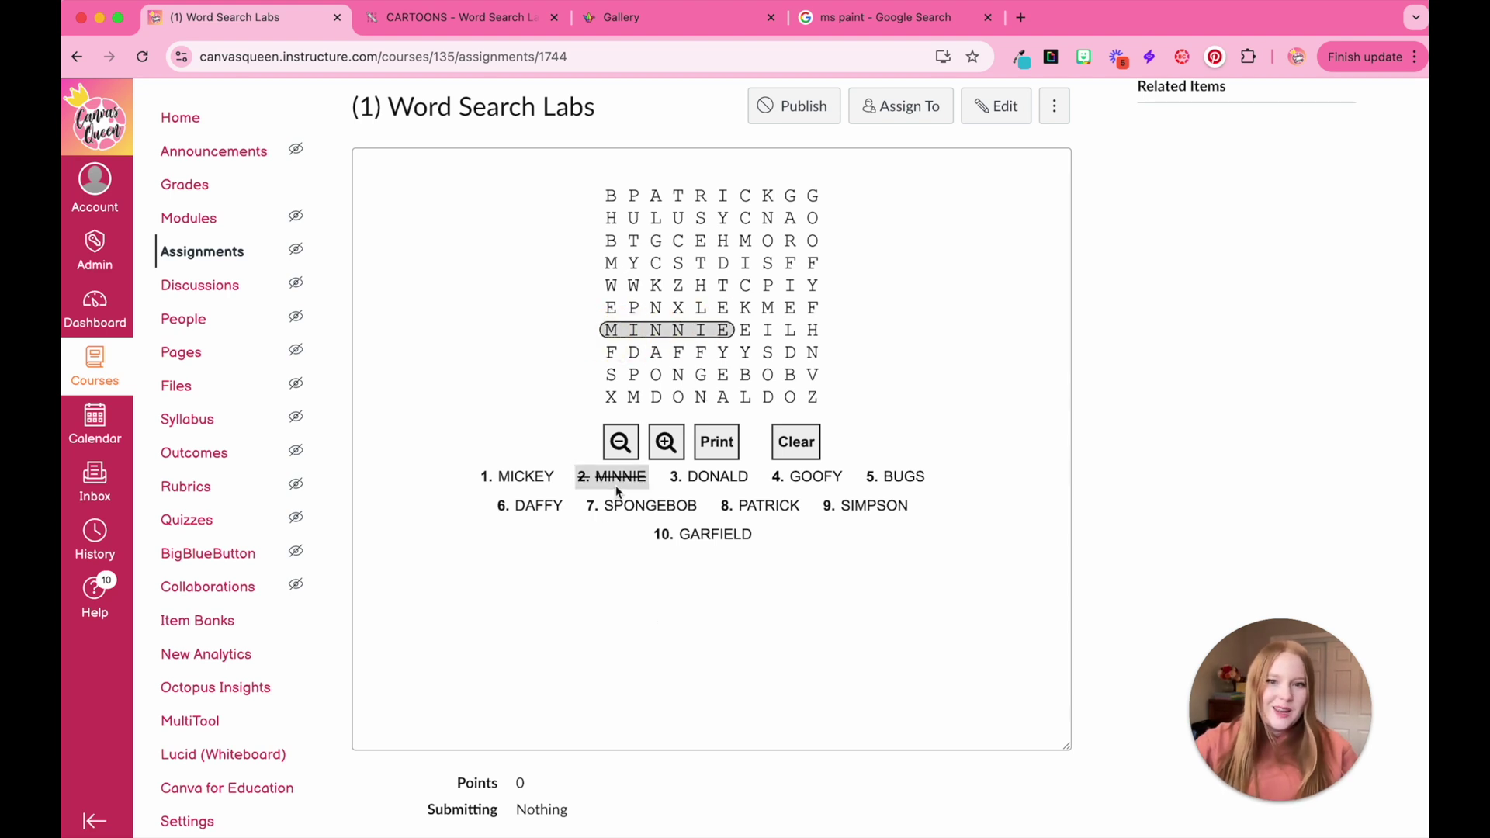
left_click_drag(656, 397, 775, 402)
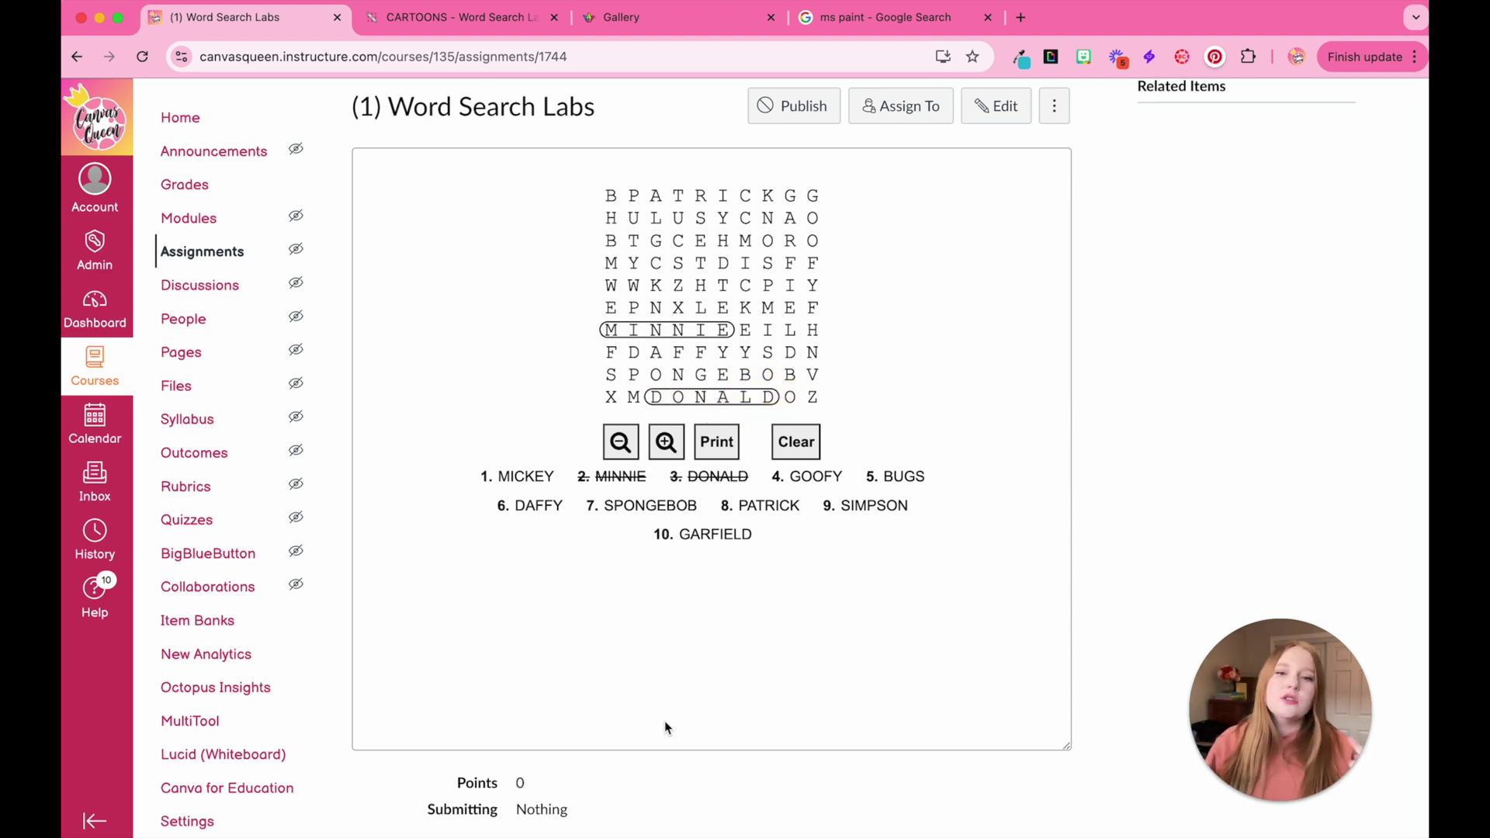
left_click(717, 443)
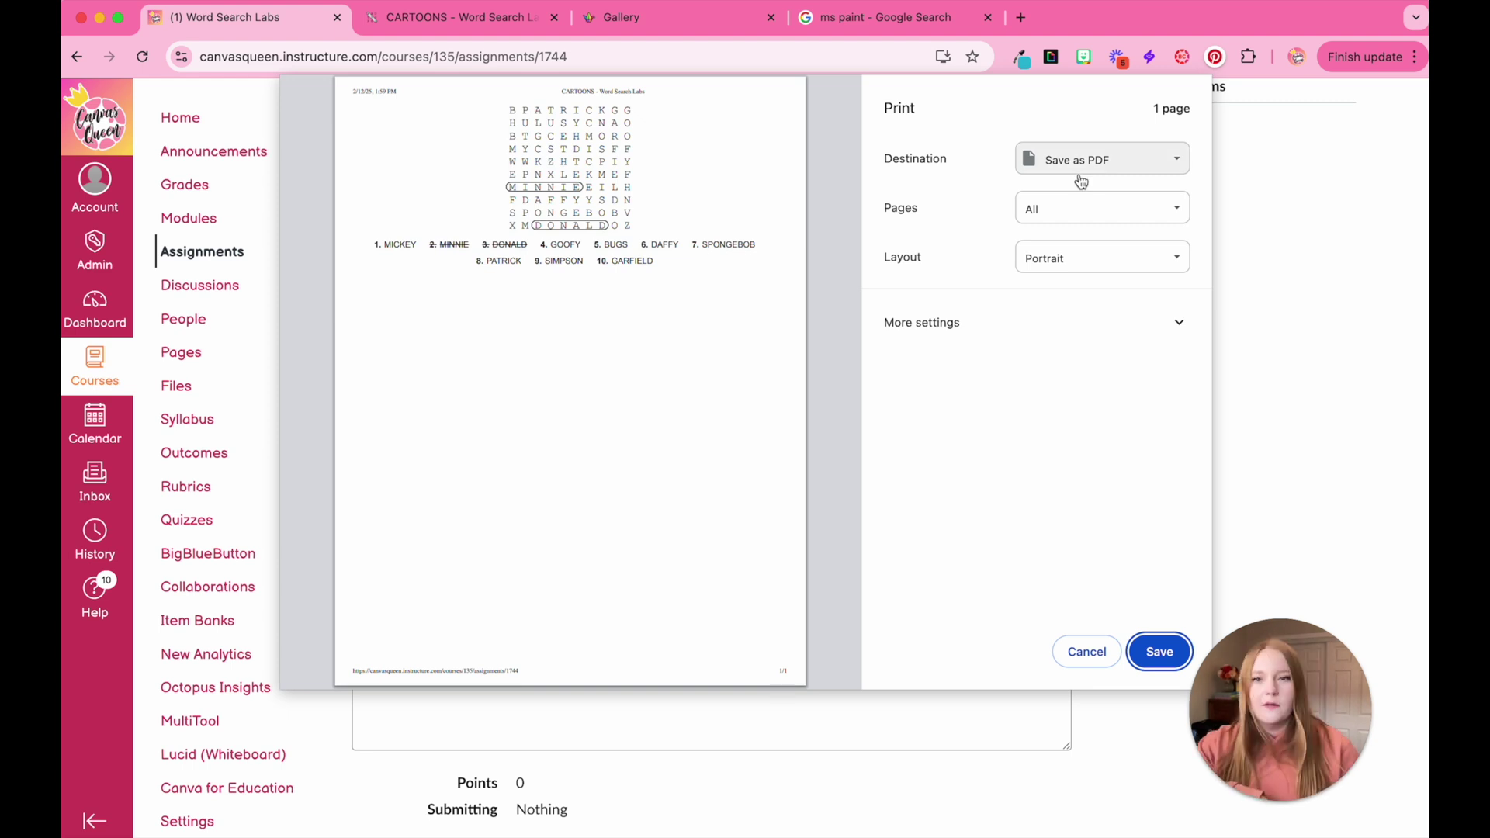
key("Escape")
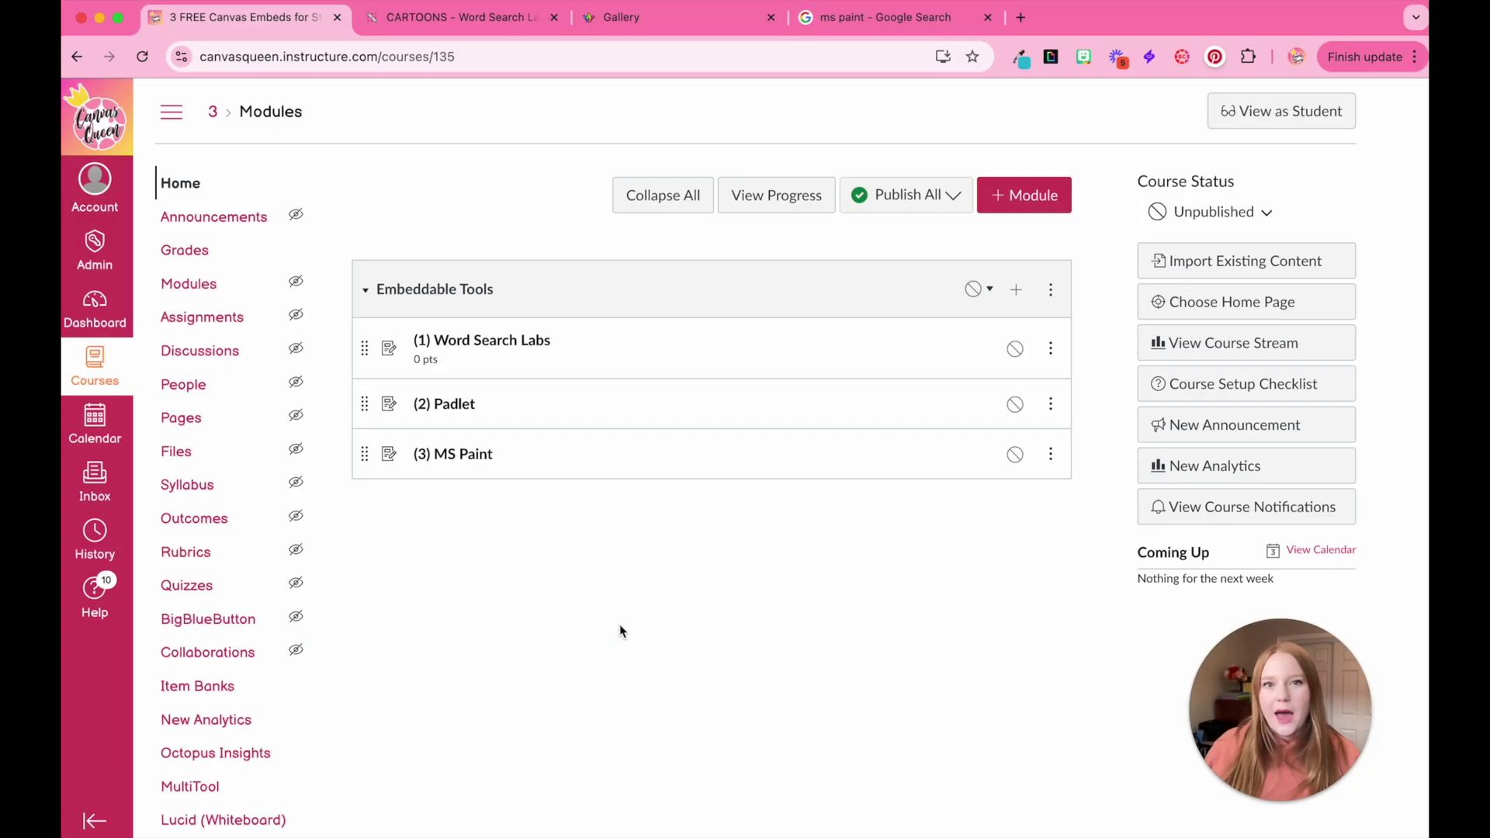
Open the empty (2) Padlet assignment, then switch to the Padlet template gallery
left_click(458, 409)
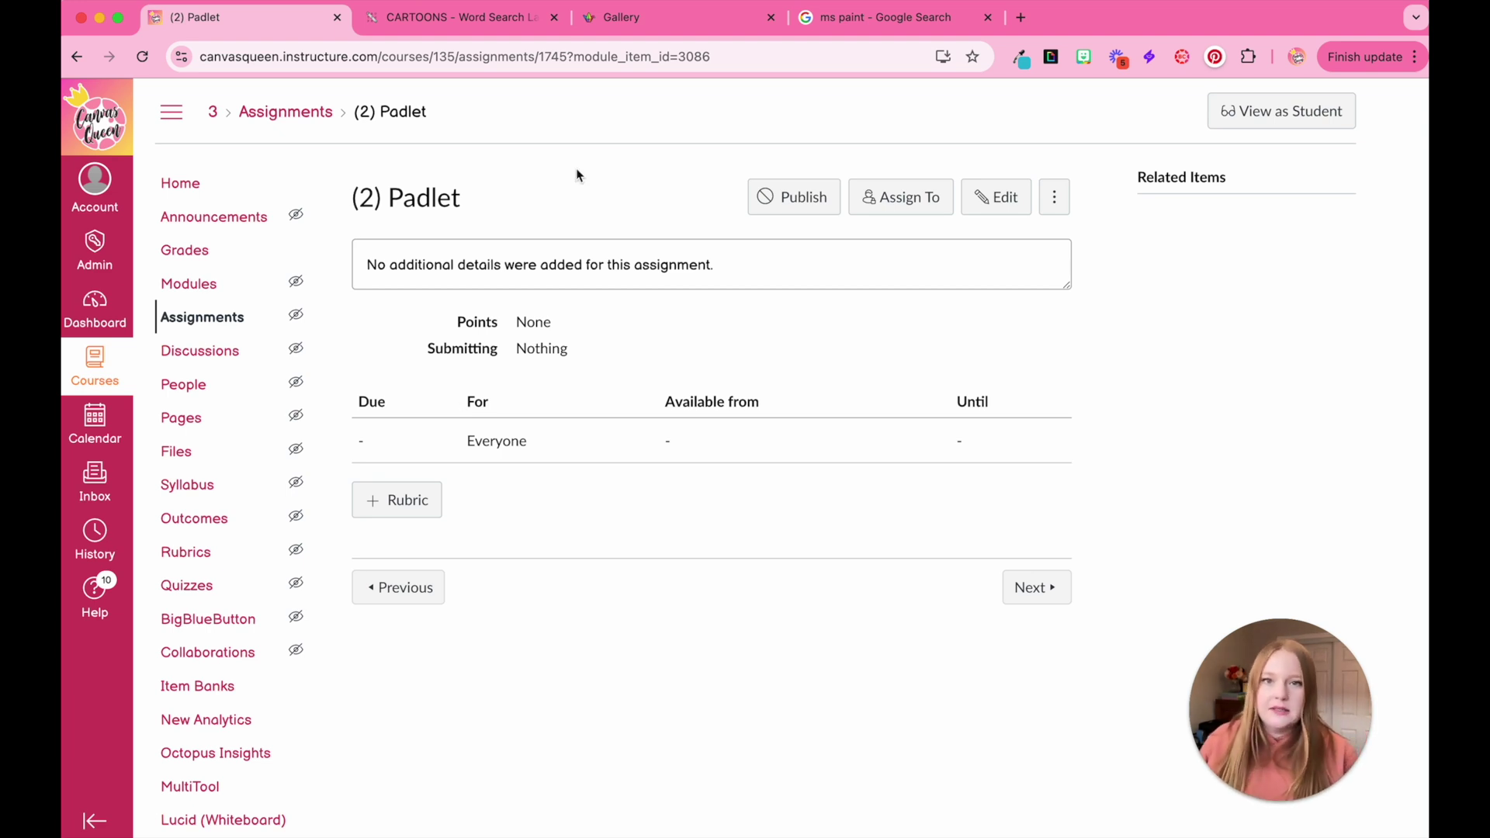
left_click(629, 28)
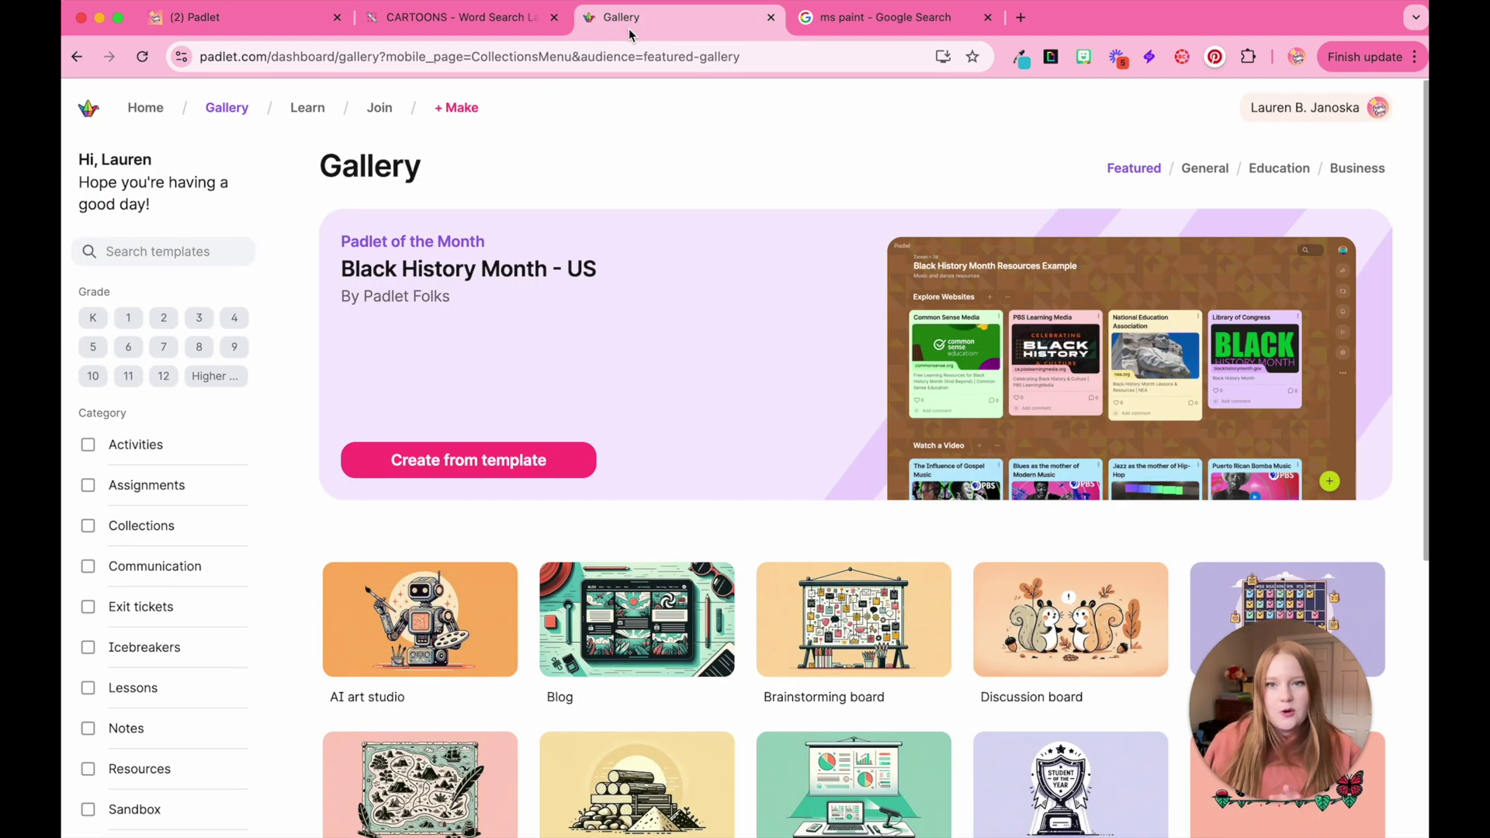
Browse the gallery templates and create a board from the Photo scavenger hunt template
scroll(858, 488, "down", 3)
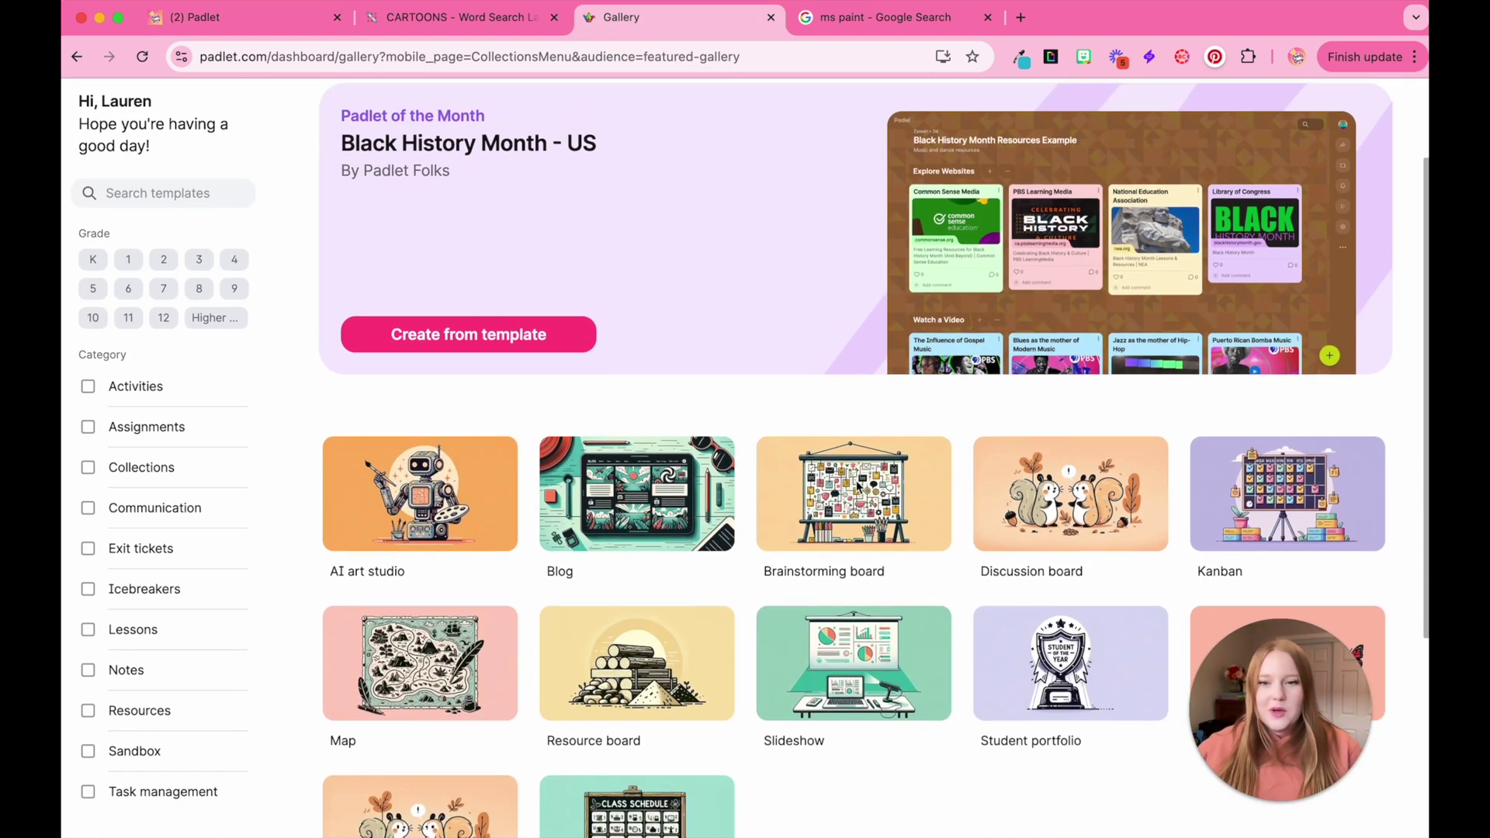
scroll(857, 487, "down", 3)
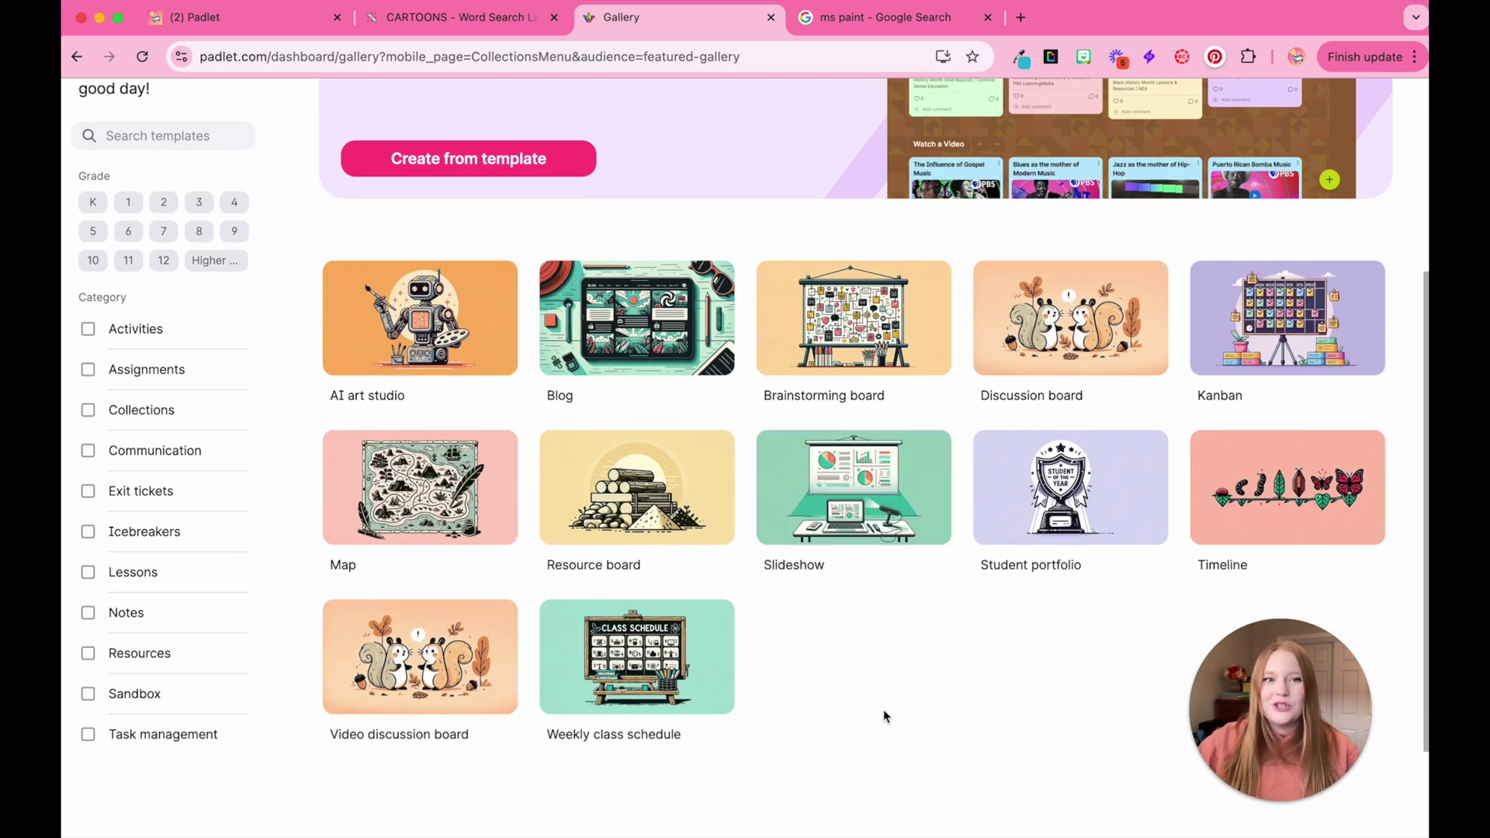
scroll(885, 715, "down", 1)
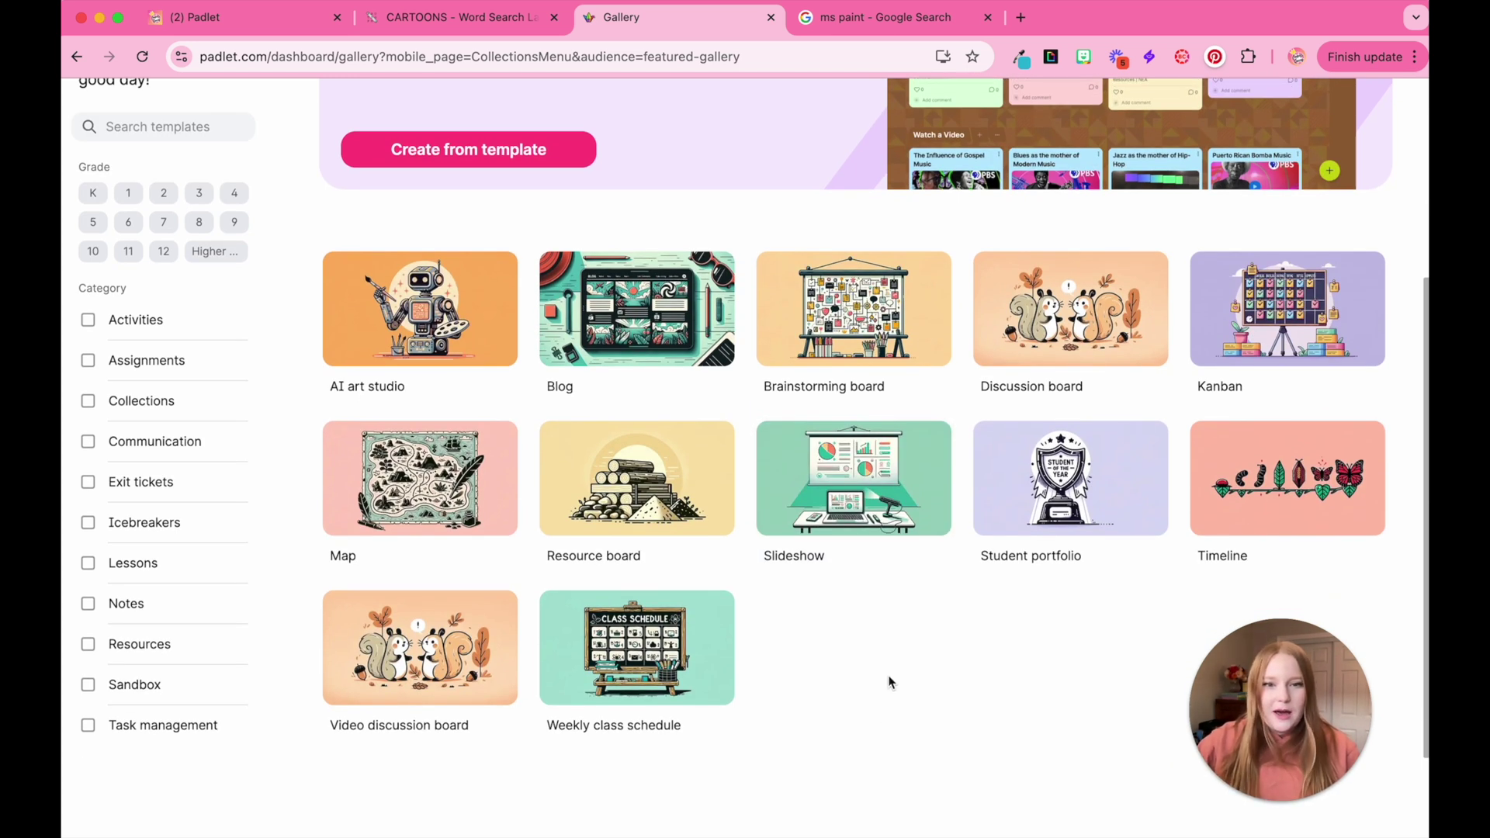
mouse_move(619, 520)
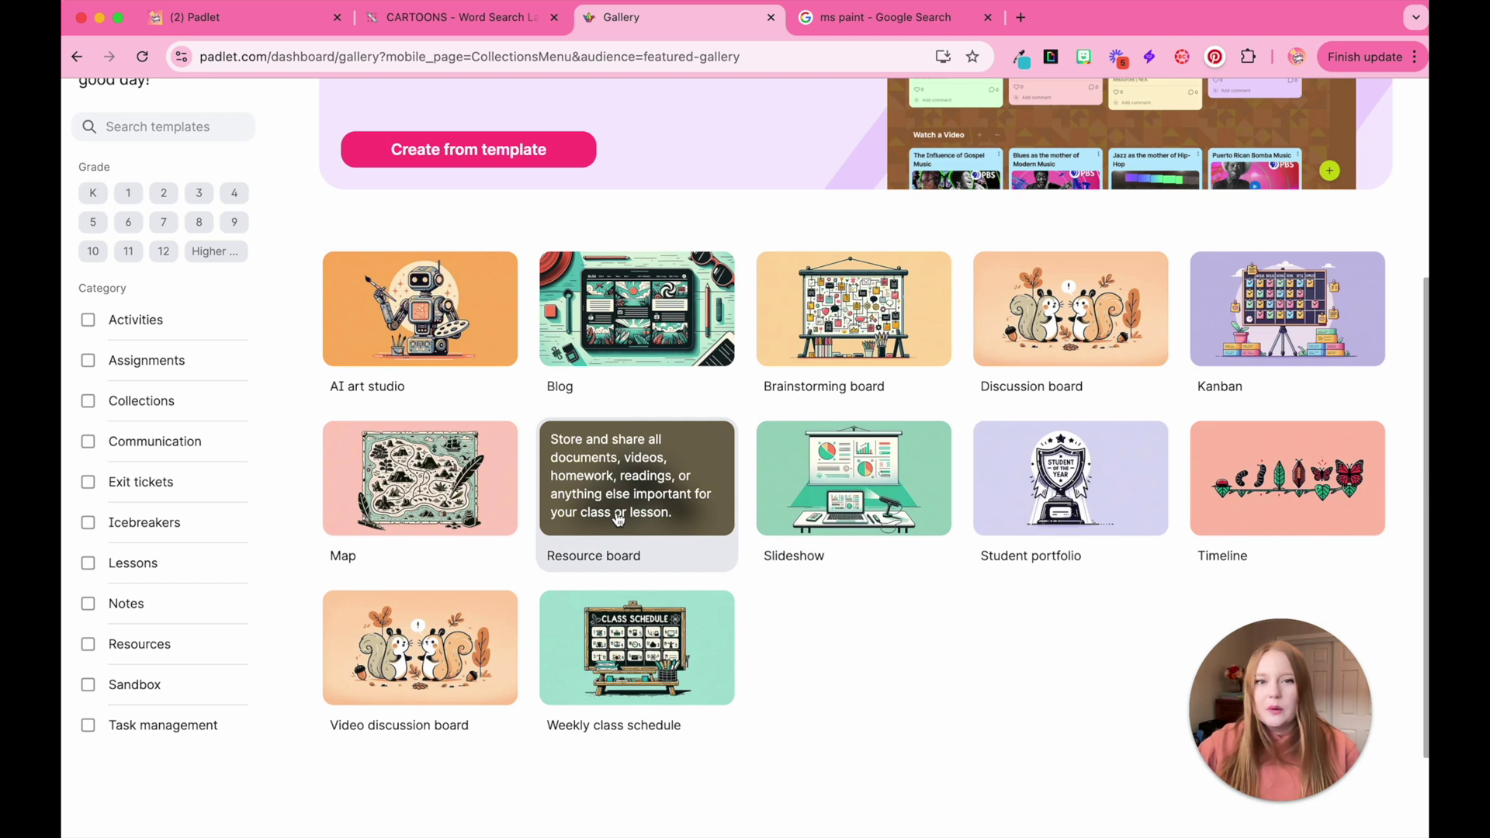
left_click(790, 321)
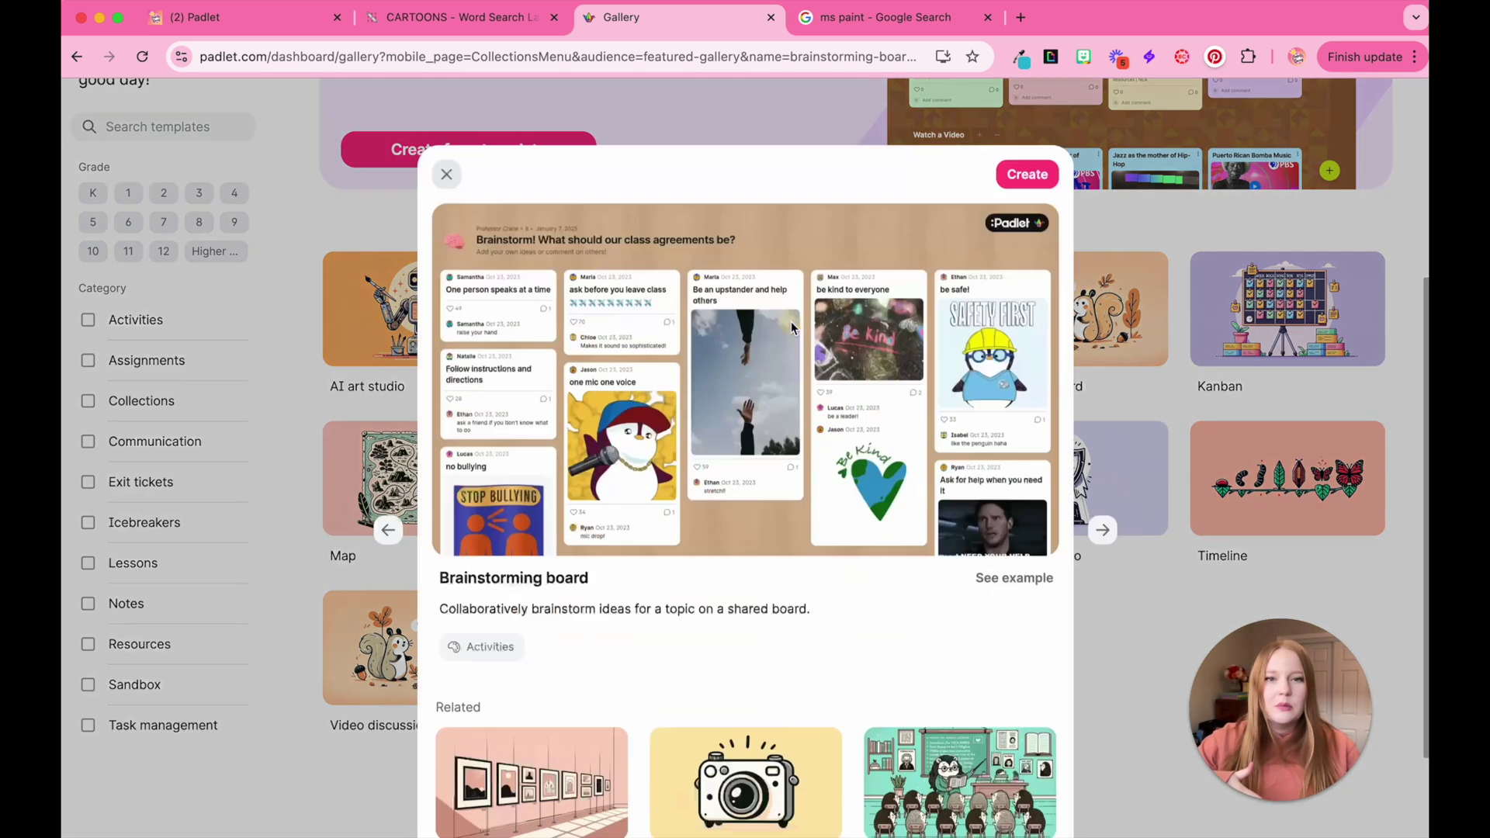
scroll(760, 468, "down", 1)
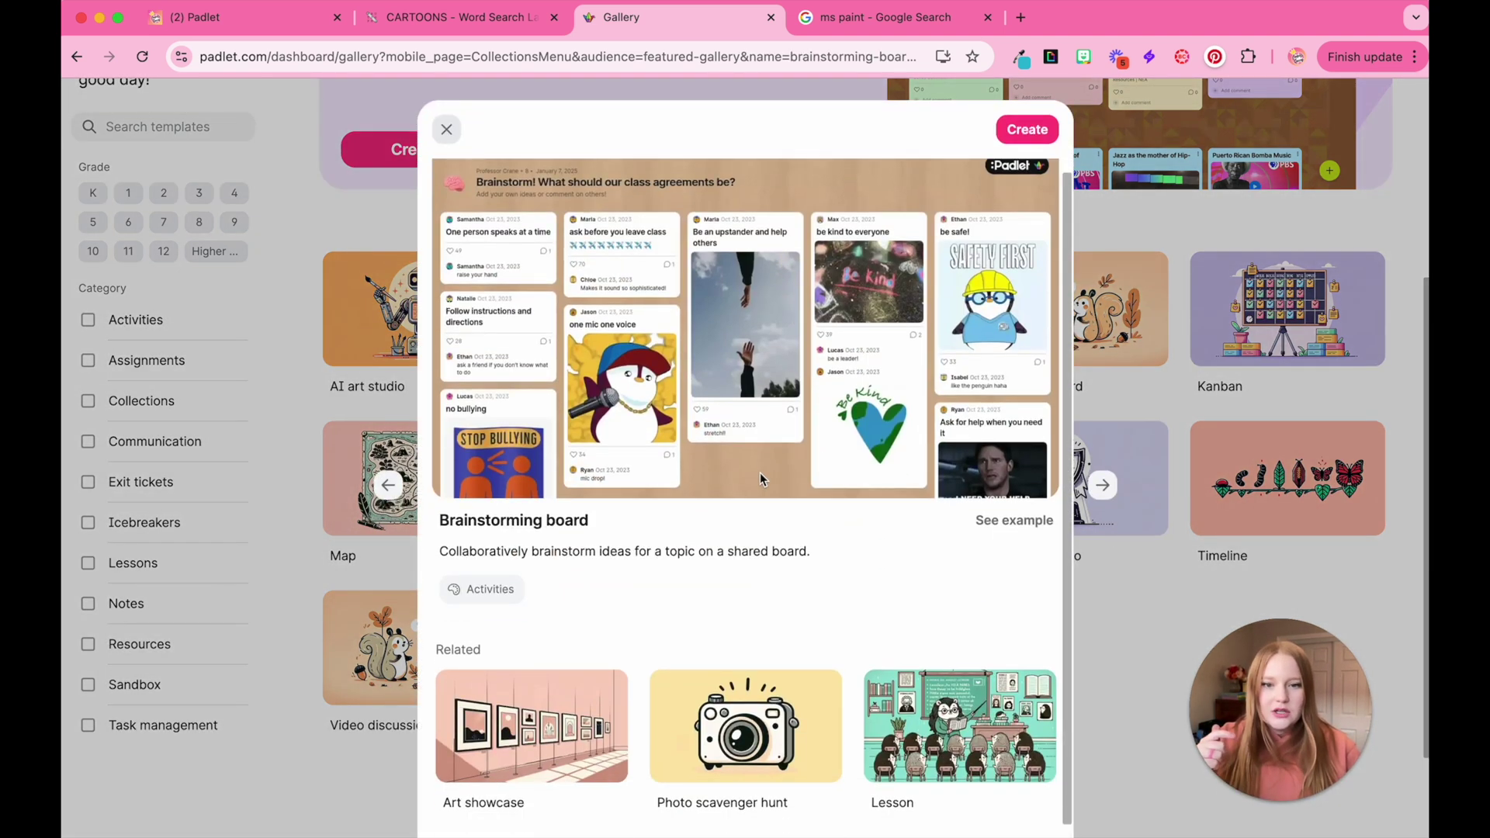
left_click(722, 683)
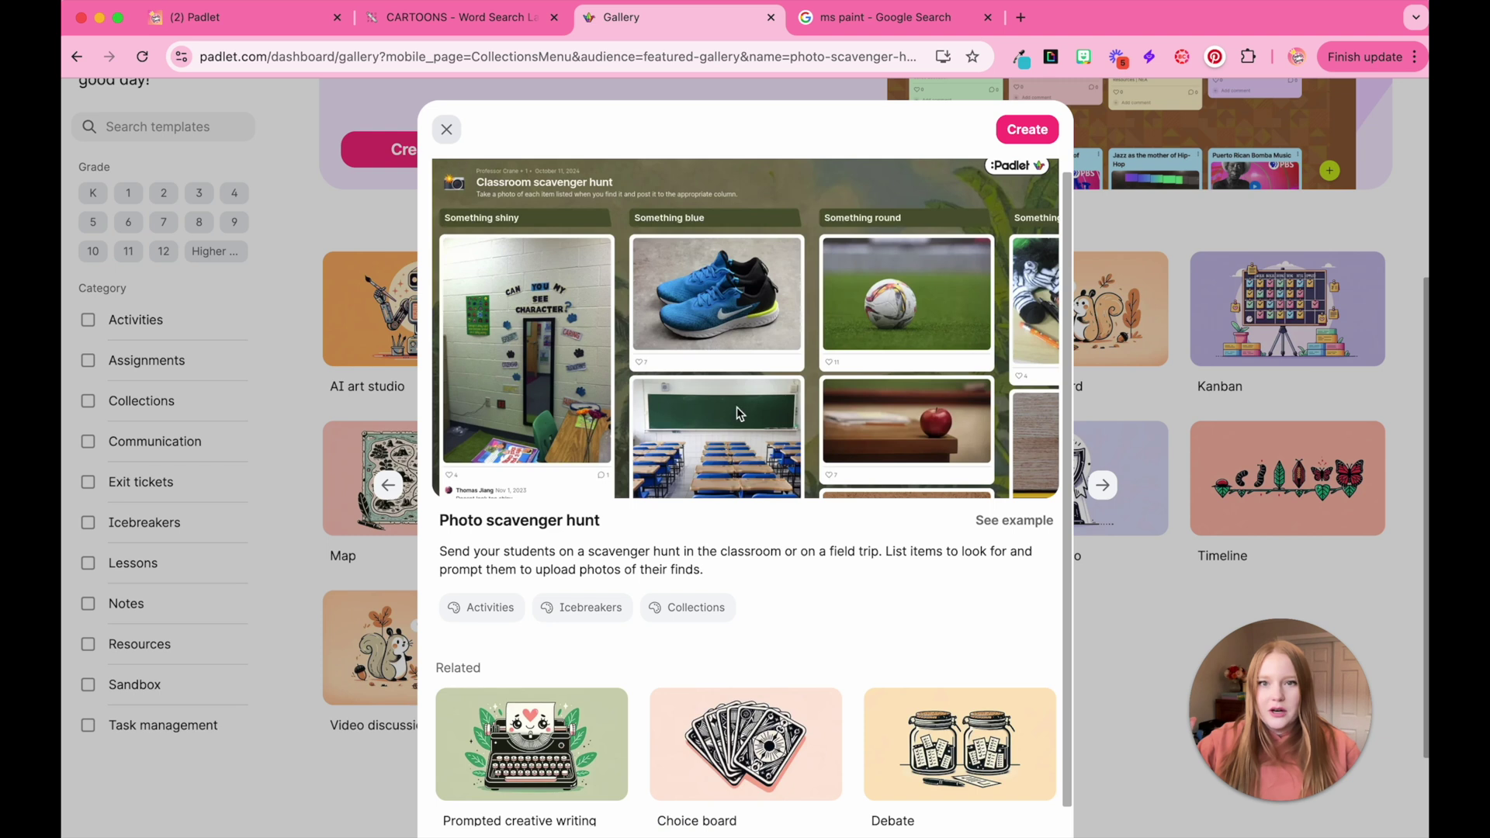
left_click(1031, 138)
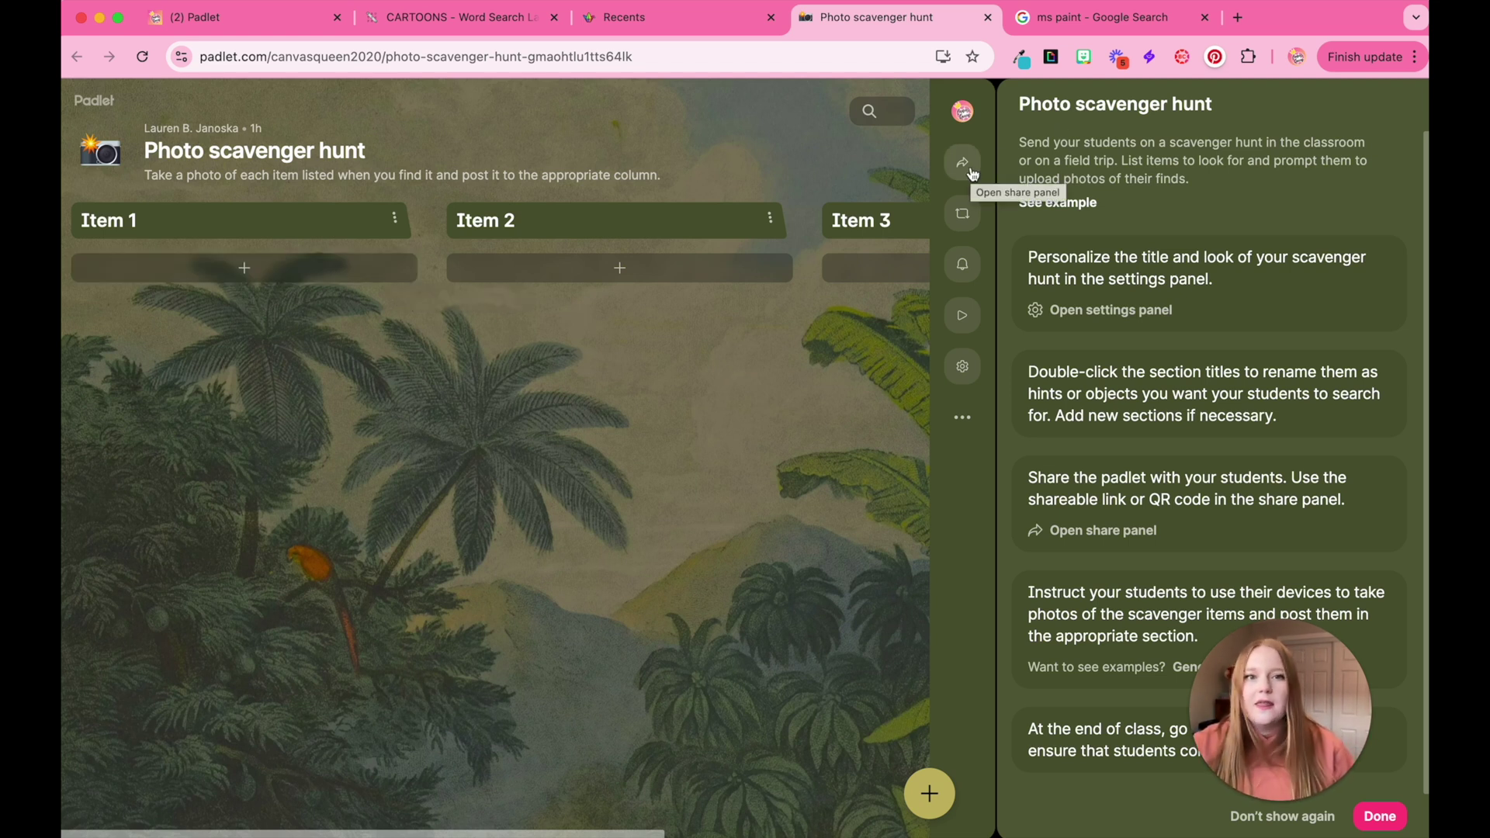
Copy the scavenger hunt board's embed code from Padlet's Share options and return to Canvas
left_click(971, 166)
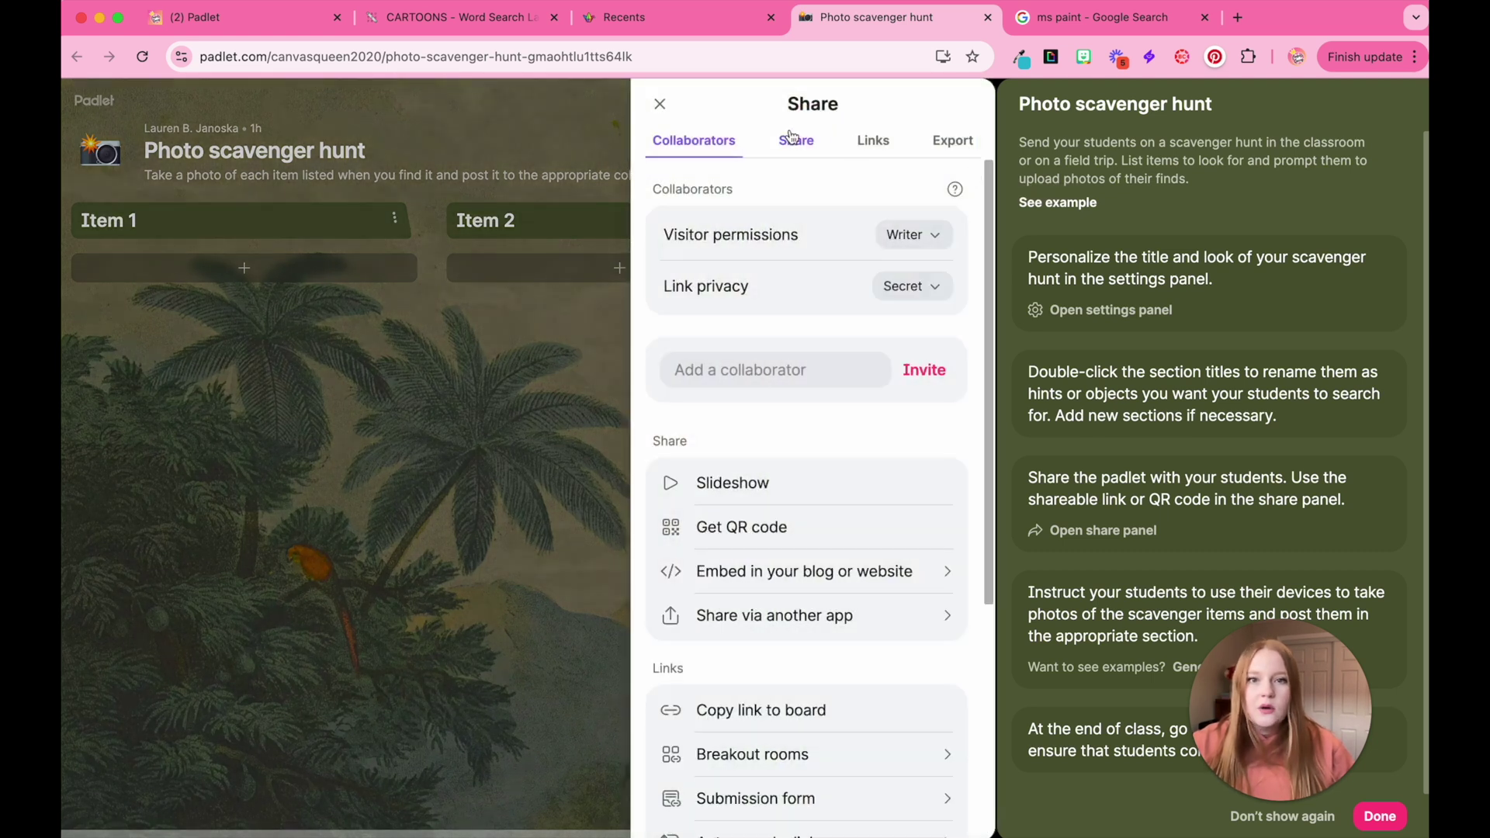
left_click(786, 151)
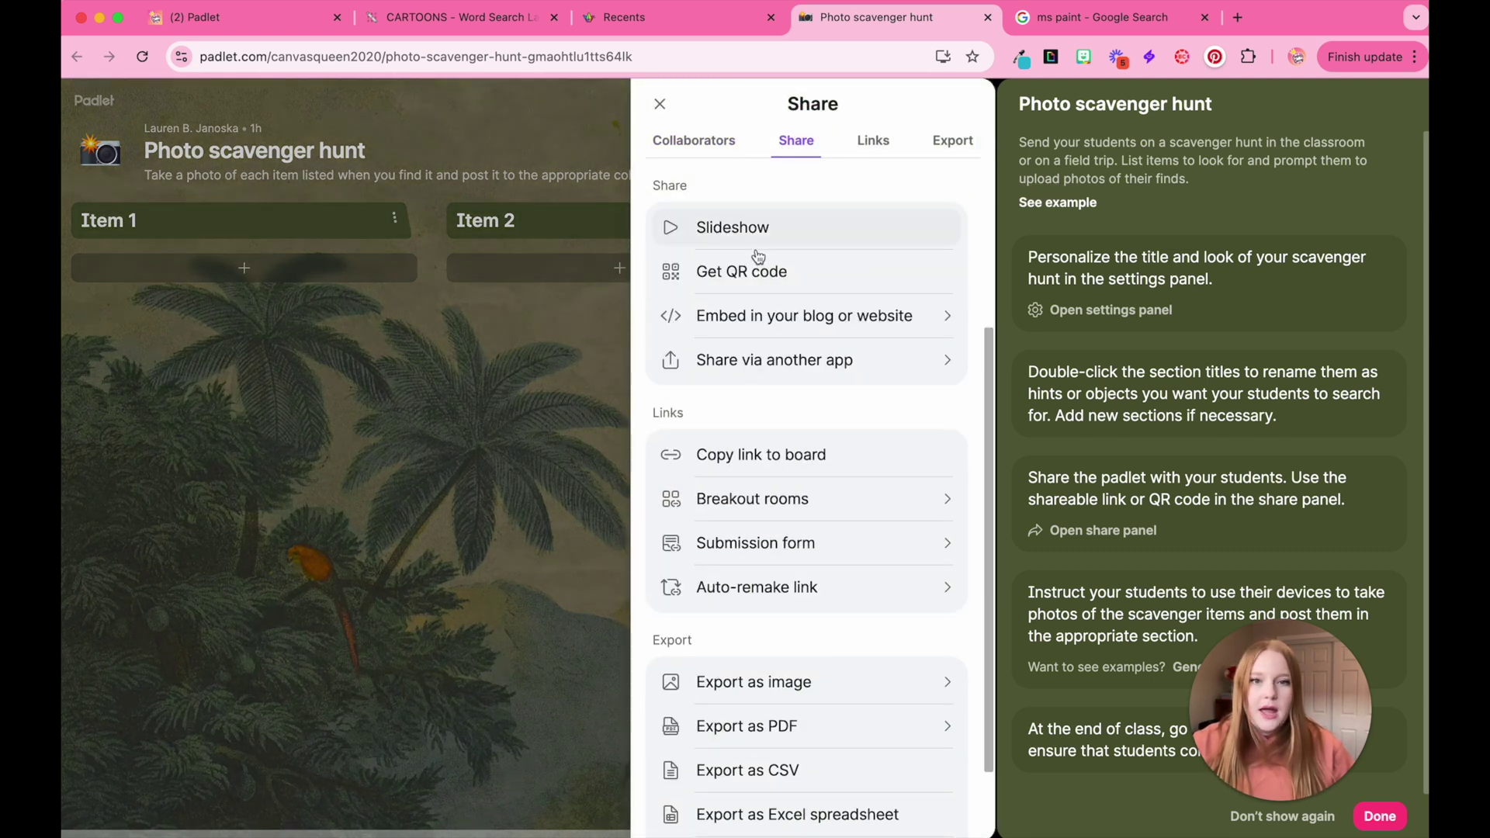
left_click(753, 332)
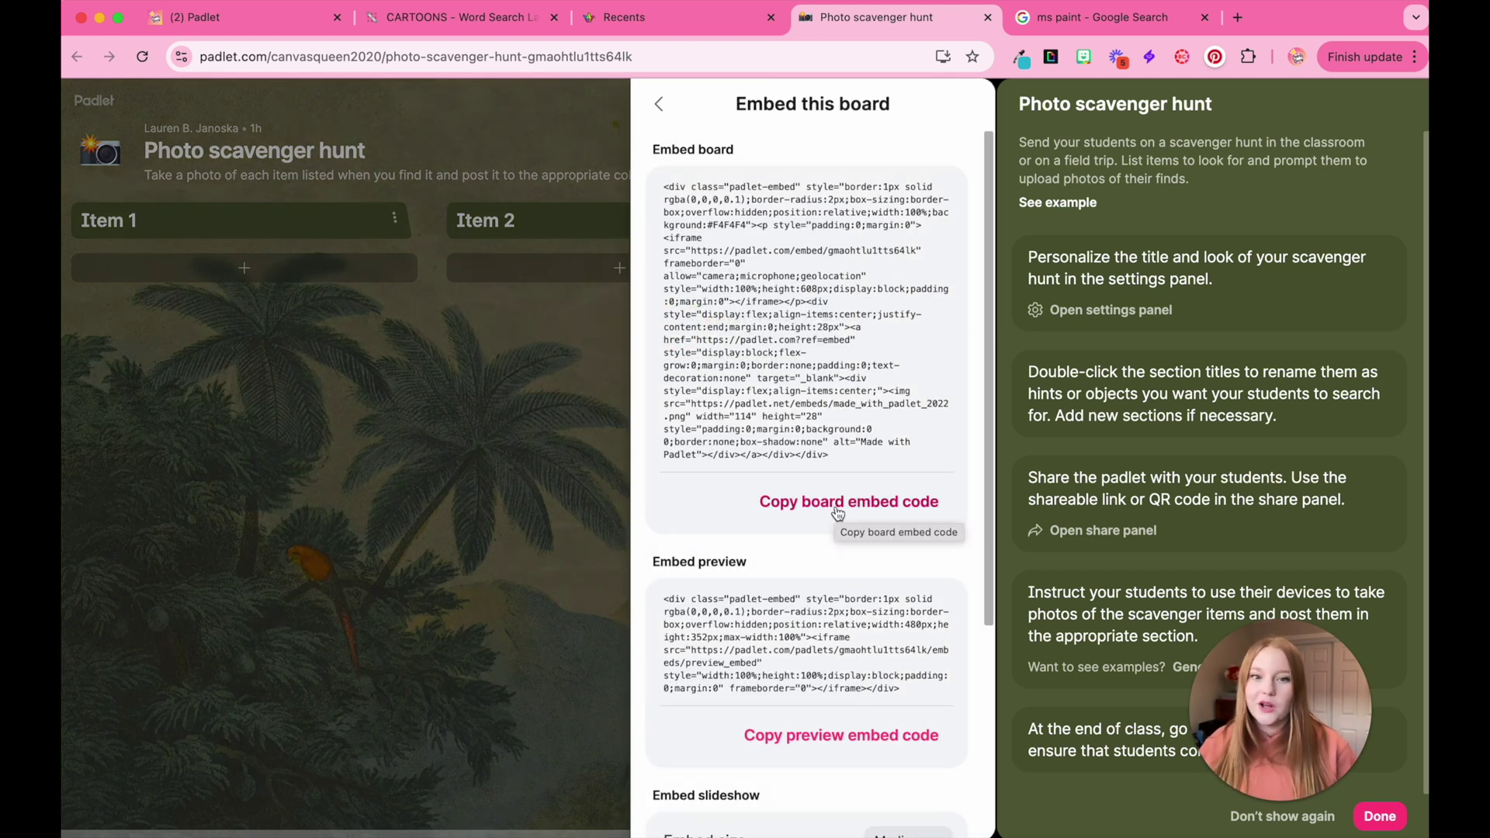
left_click(827, 512)
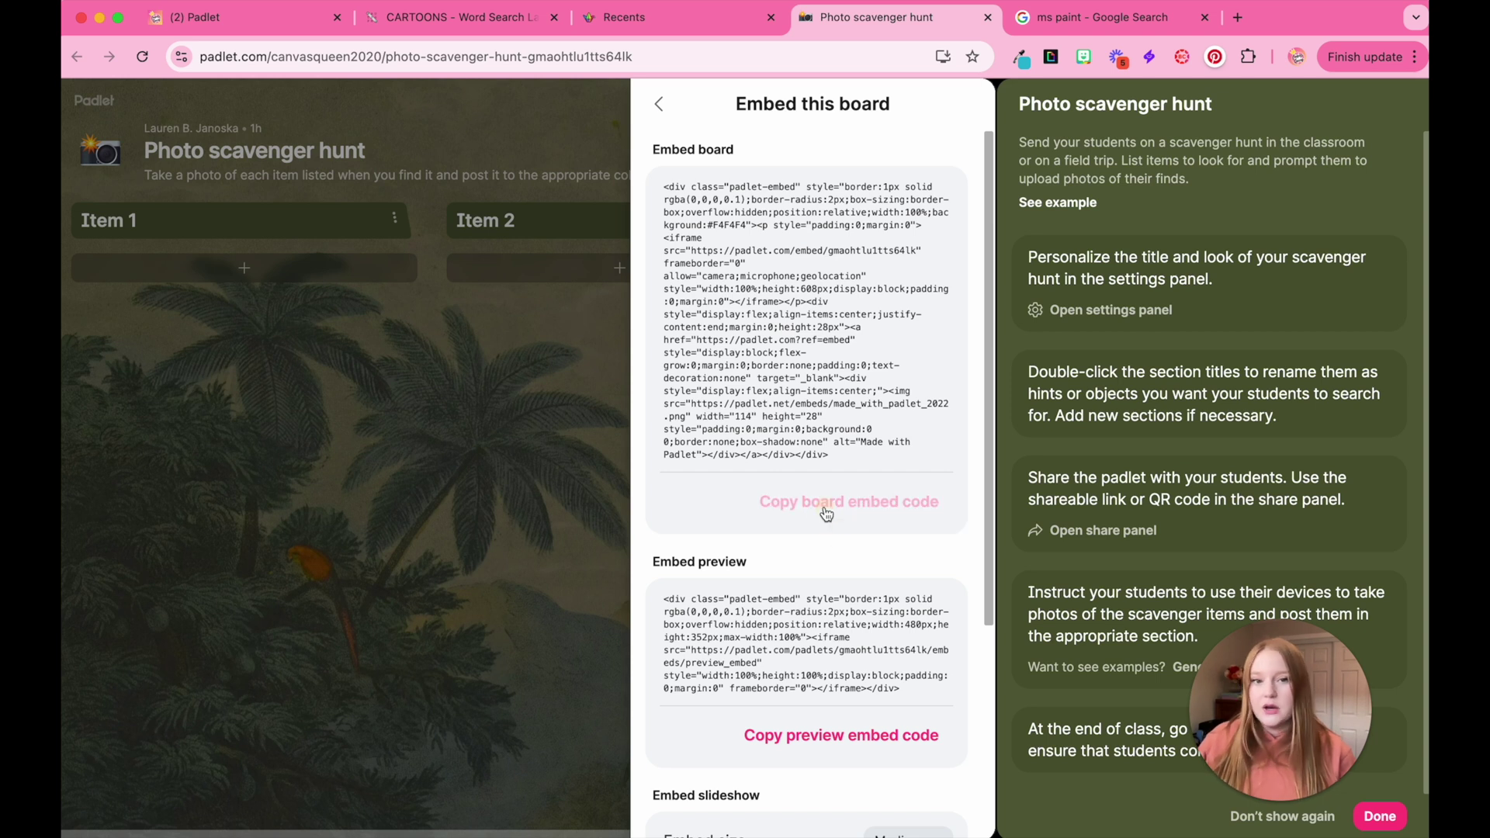
left_click(253, 17)
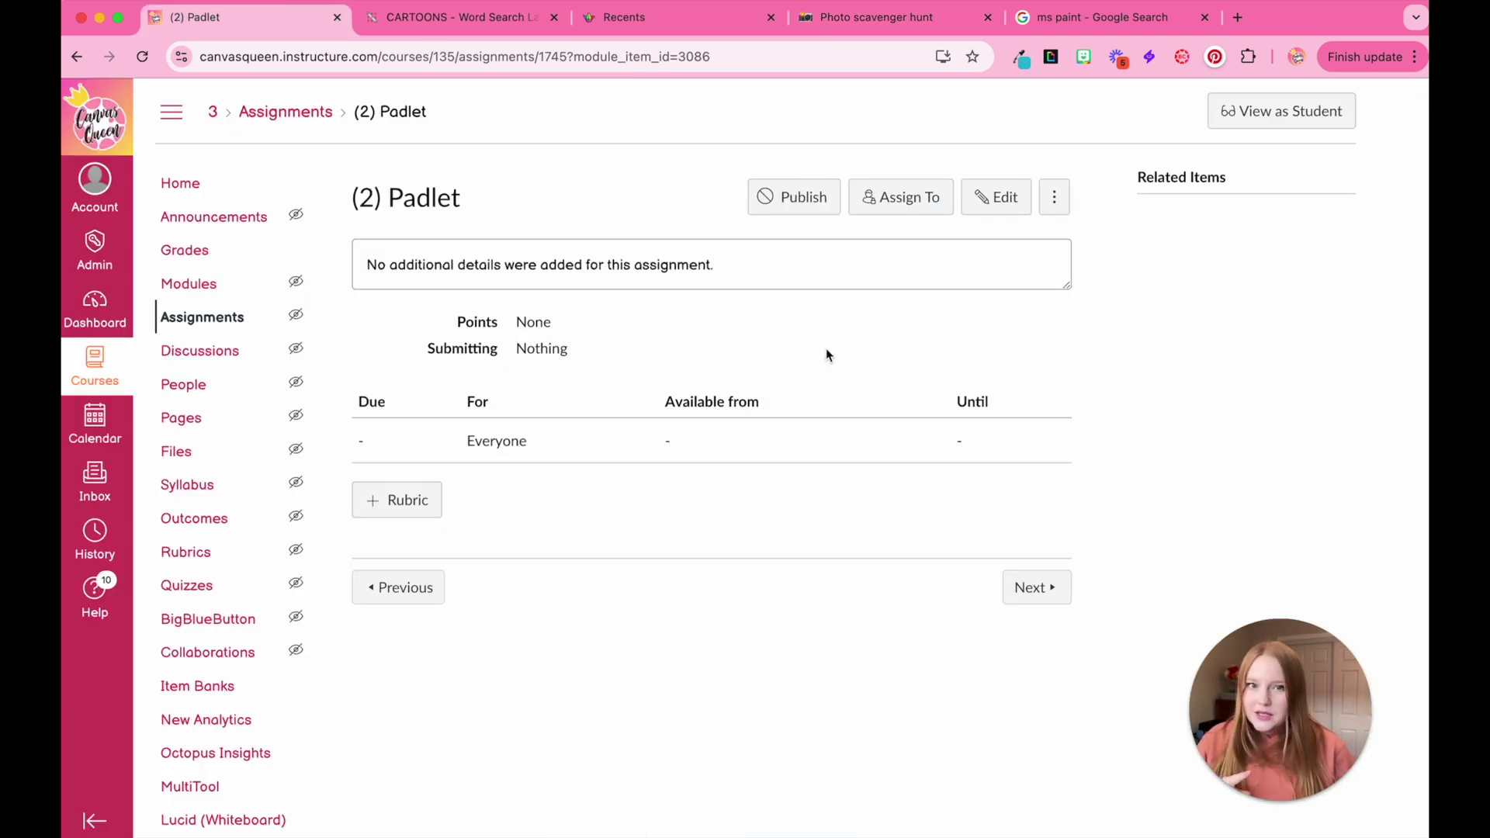
Start editing the (2) Padlet assignment and check the embed dialog, closing it unused
left_click(1002, 198)
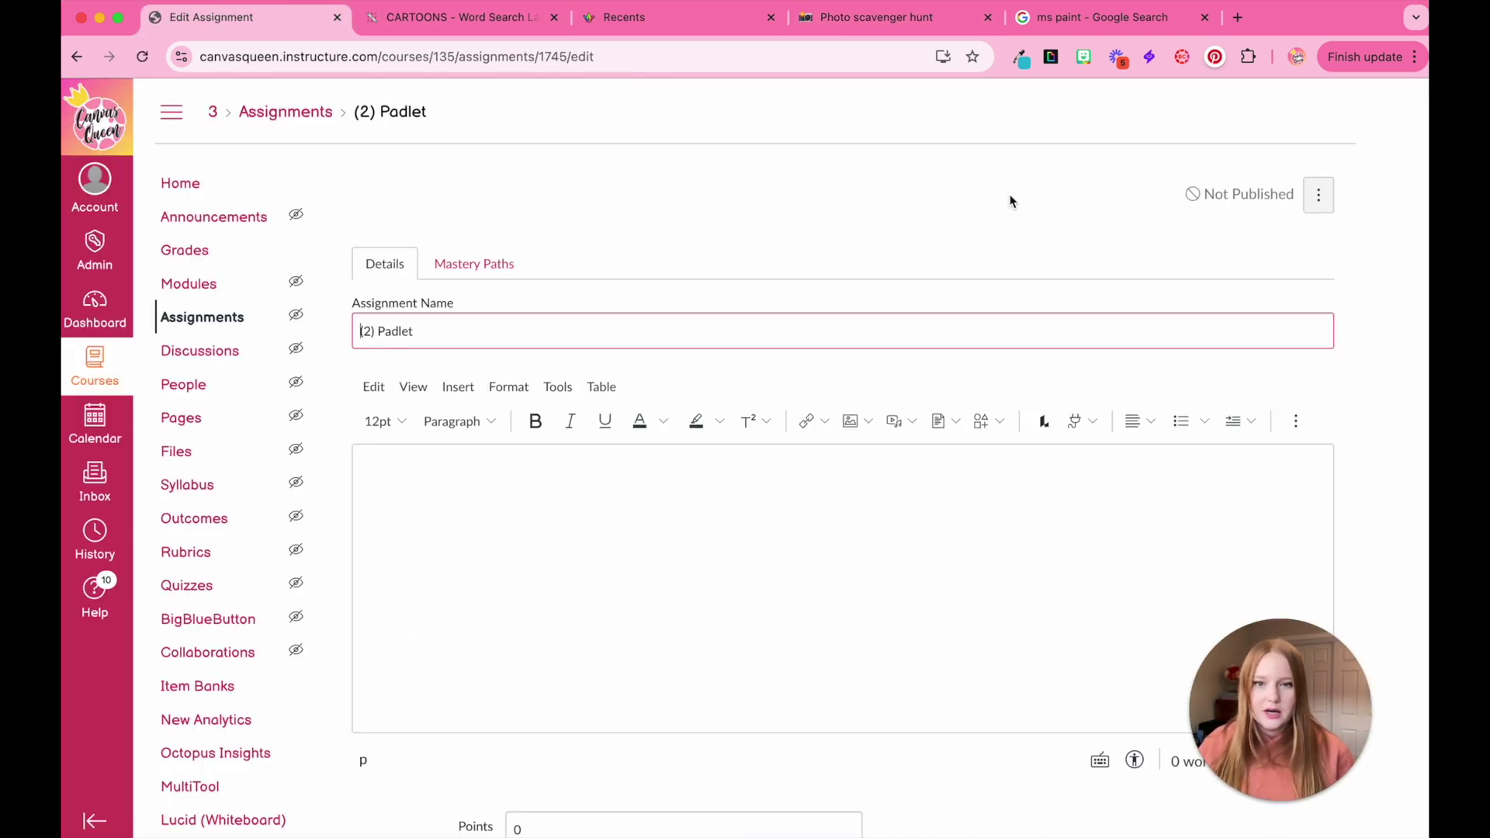
scroll(1042, 446, "down", 3)
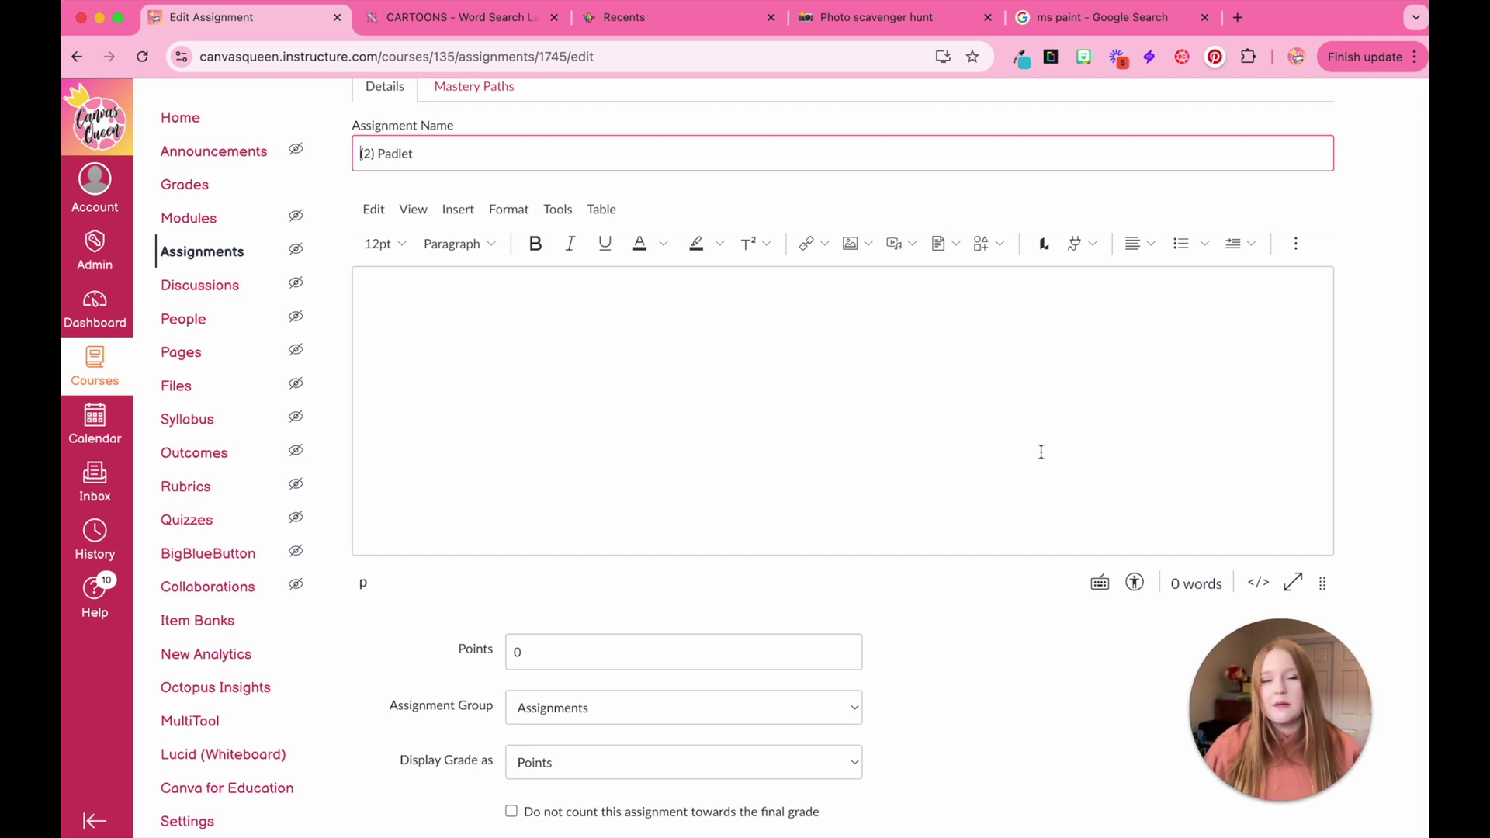
left_click(1295, 243)
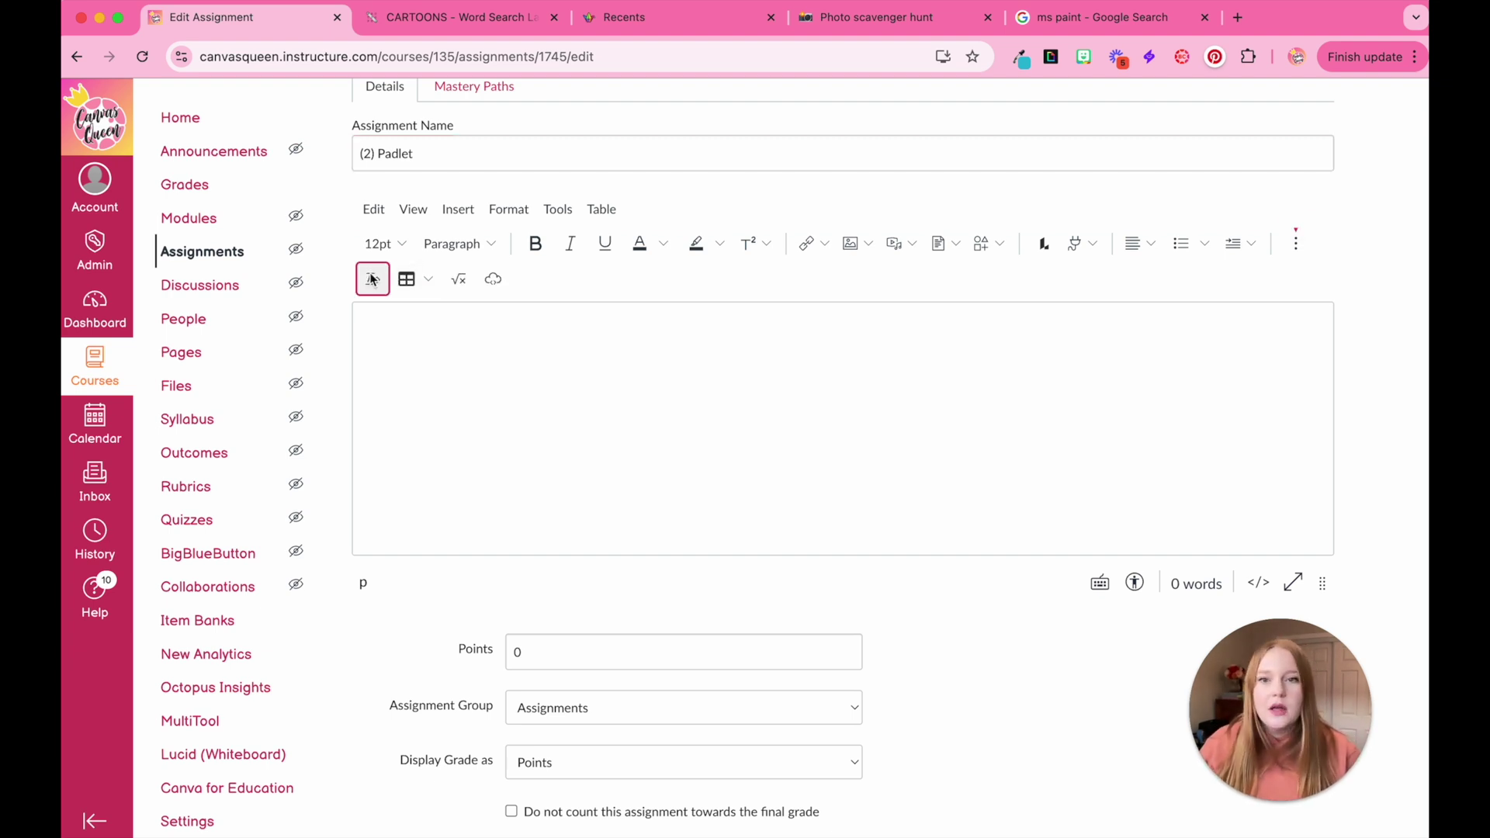
left_click(492, 280)
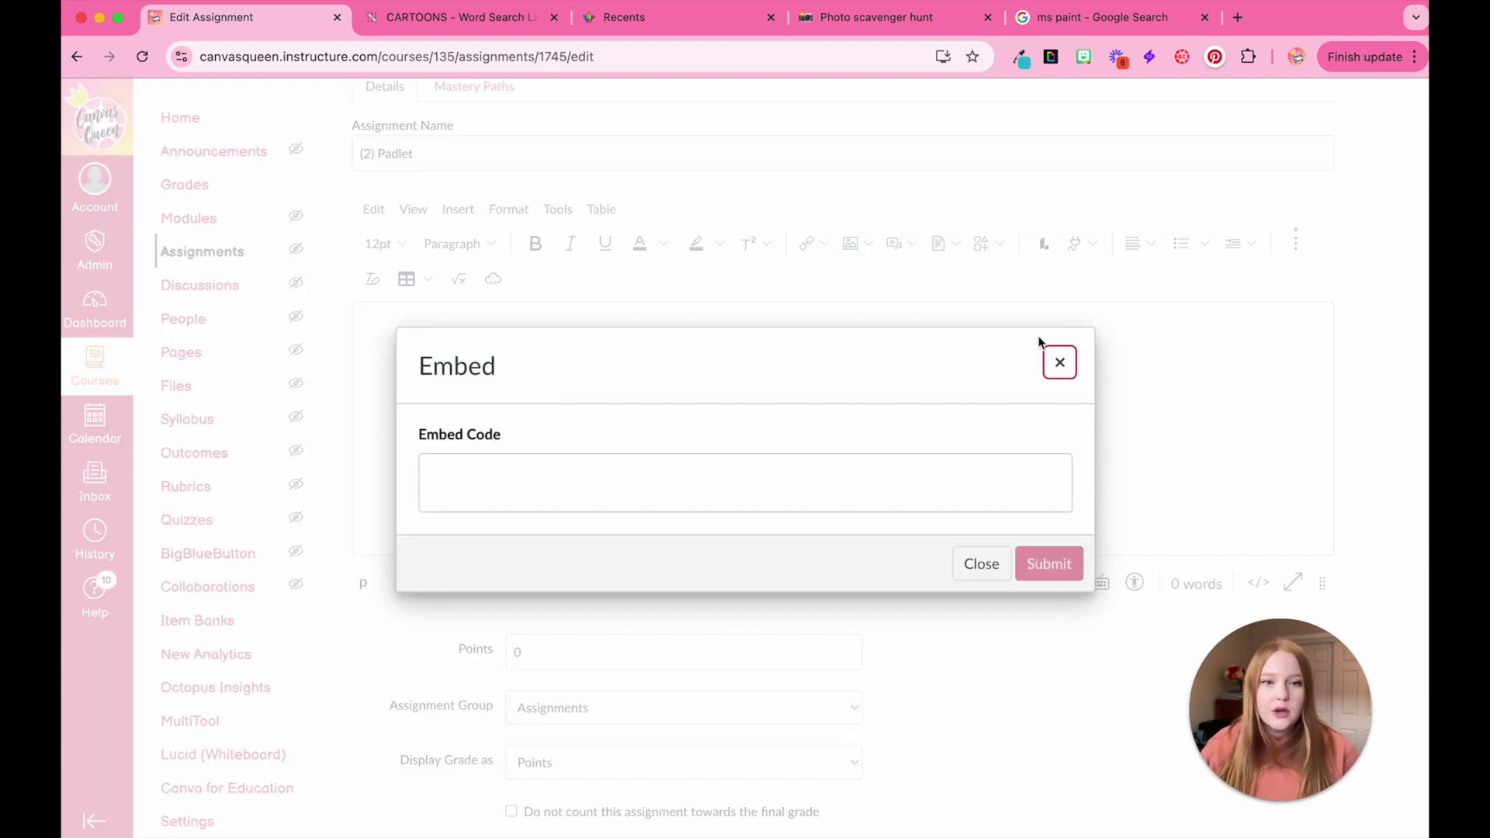
left_click(1058, 362)
Paste the Padlet embed code in HTML view and preview the Photo scavenger hunt board
left_click(1258, 583)
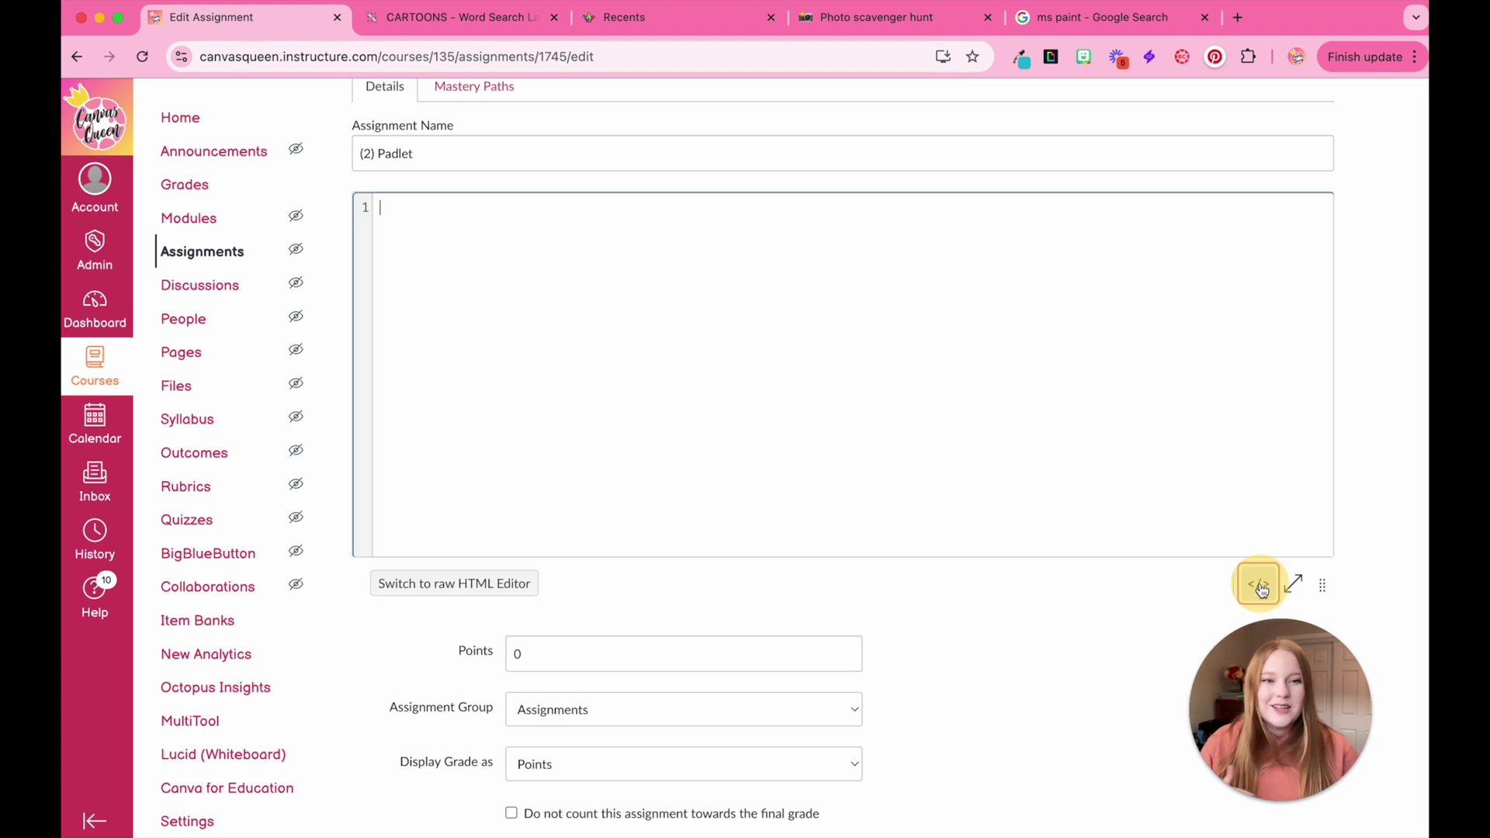
key("super+v")
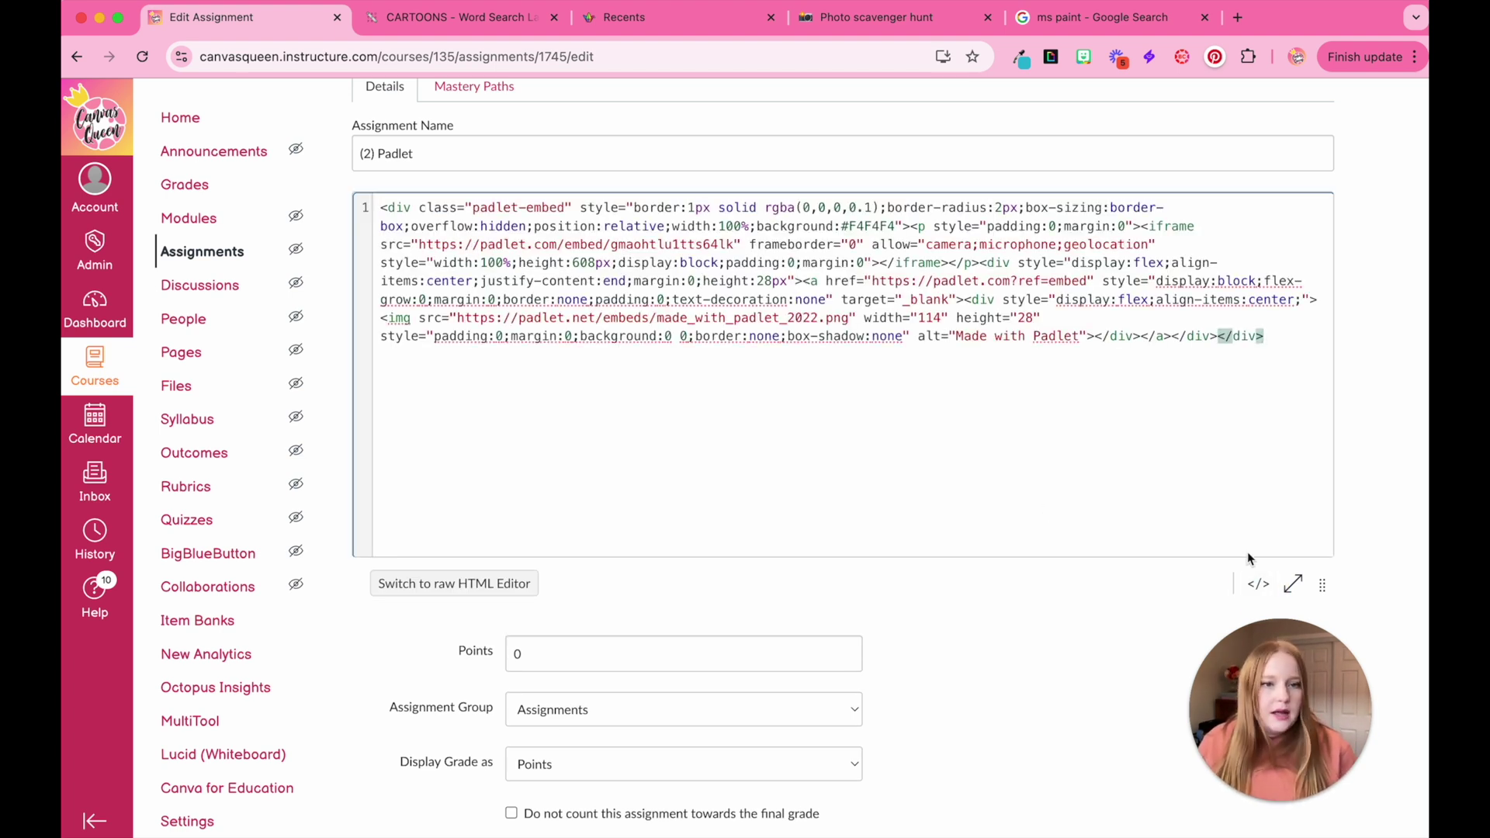
left_click(1258, 583)
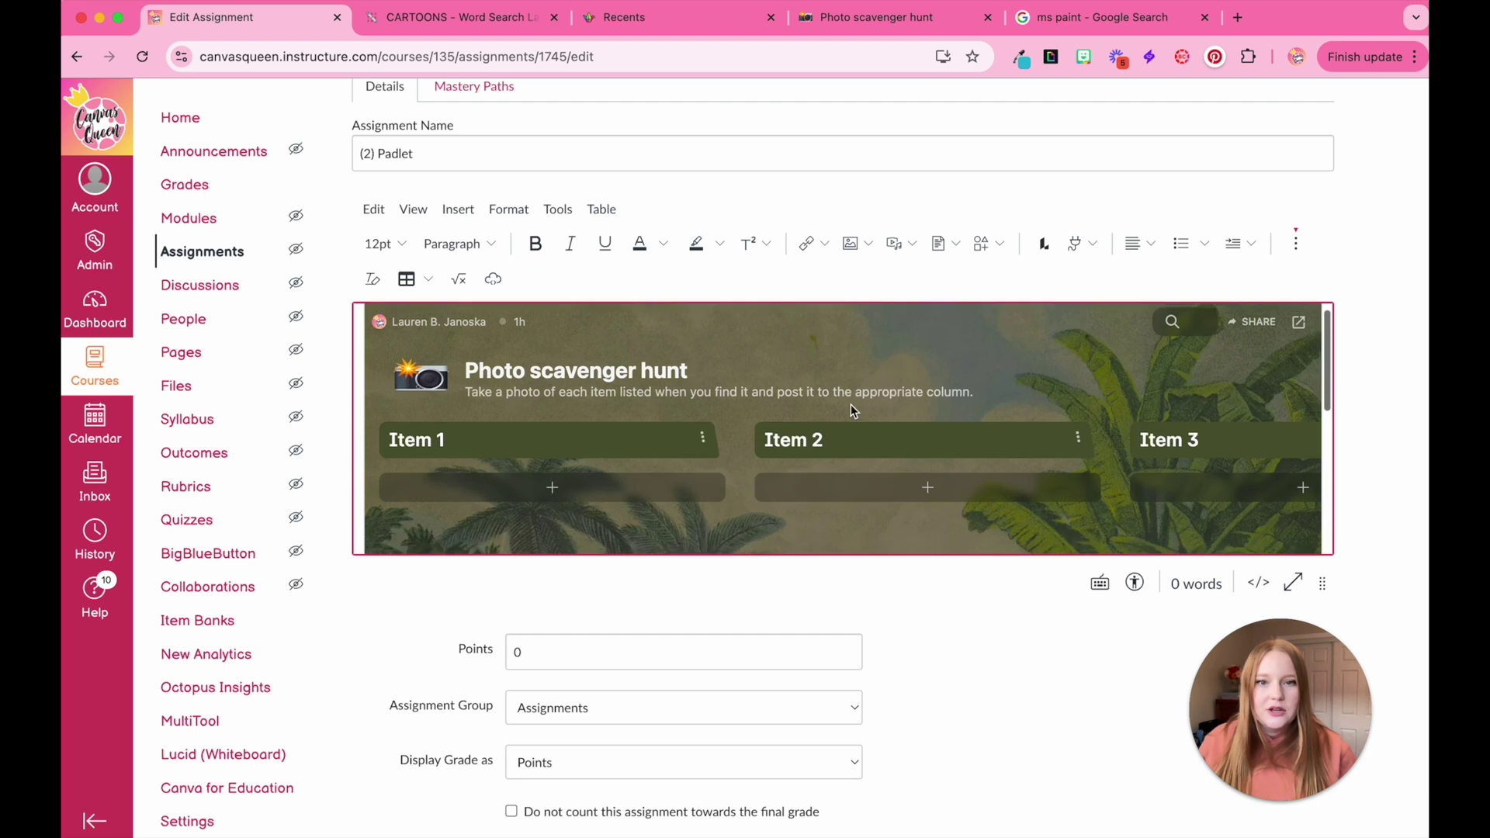
scroll(850, 404, "down", 2)
scroll(1325, 474, "down", 2)
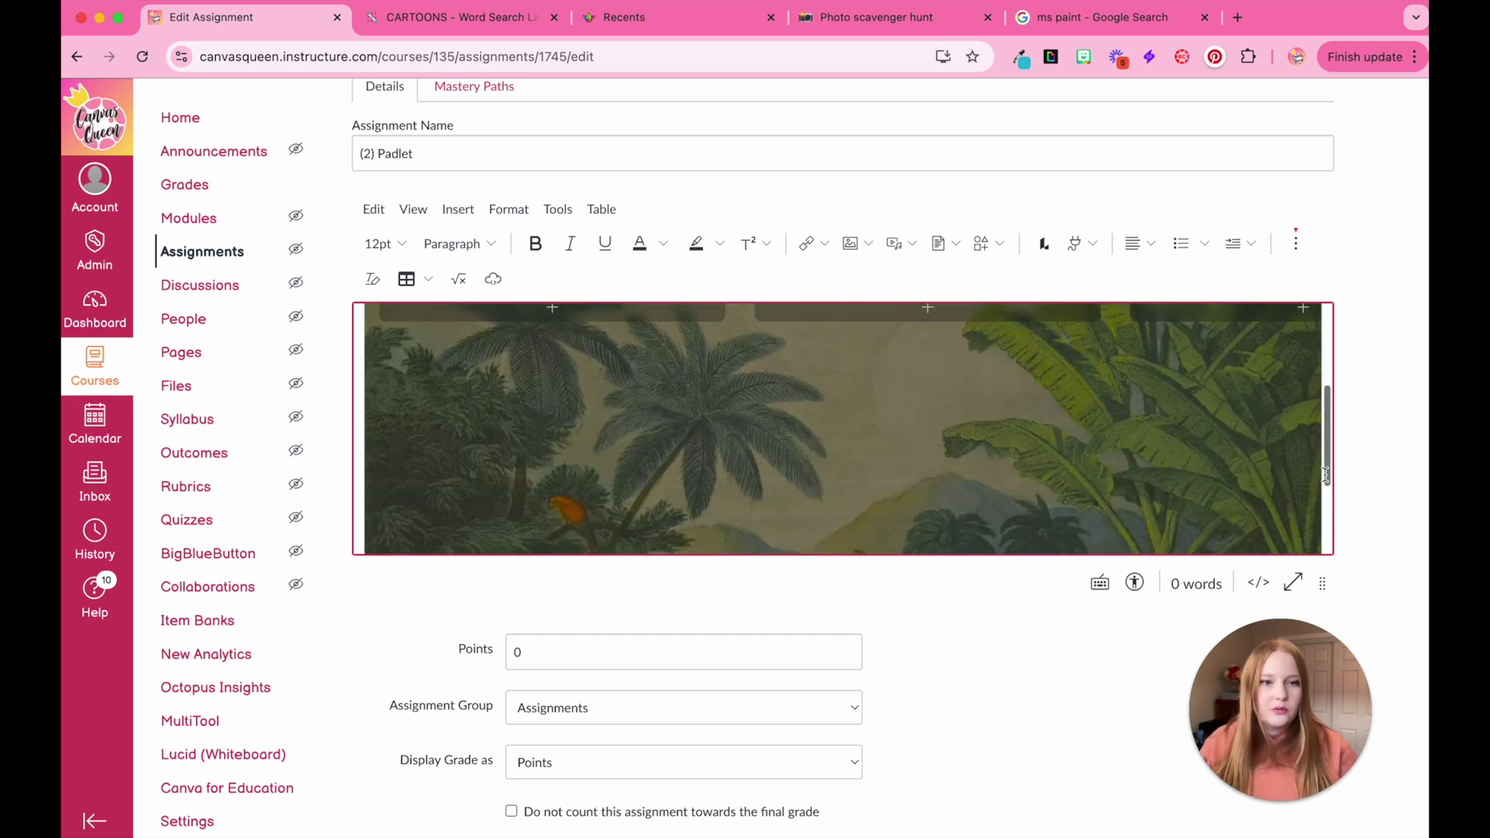
scroll(1371, 519, "down", 10)
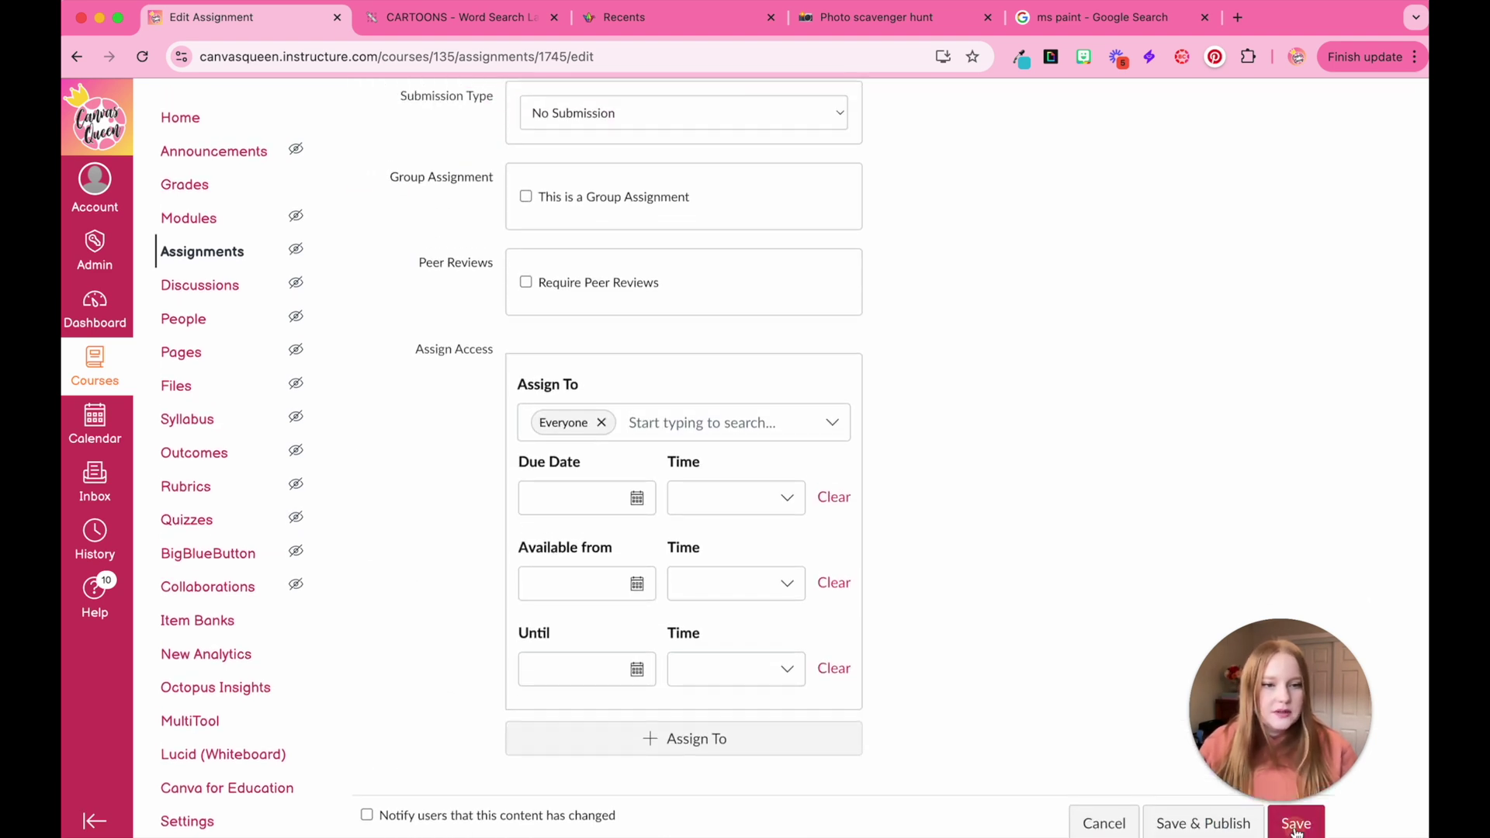
Save the Padlet assignment and try out the embedded scavenger hunt board
left_click(1295, 820)
scroll(945, 341, "down", 2)
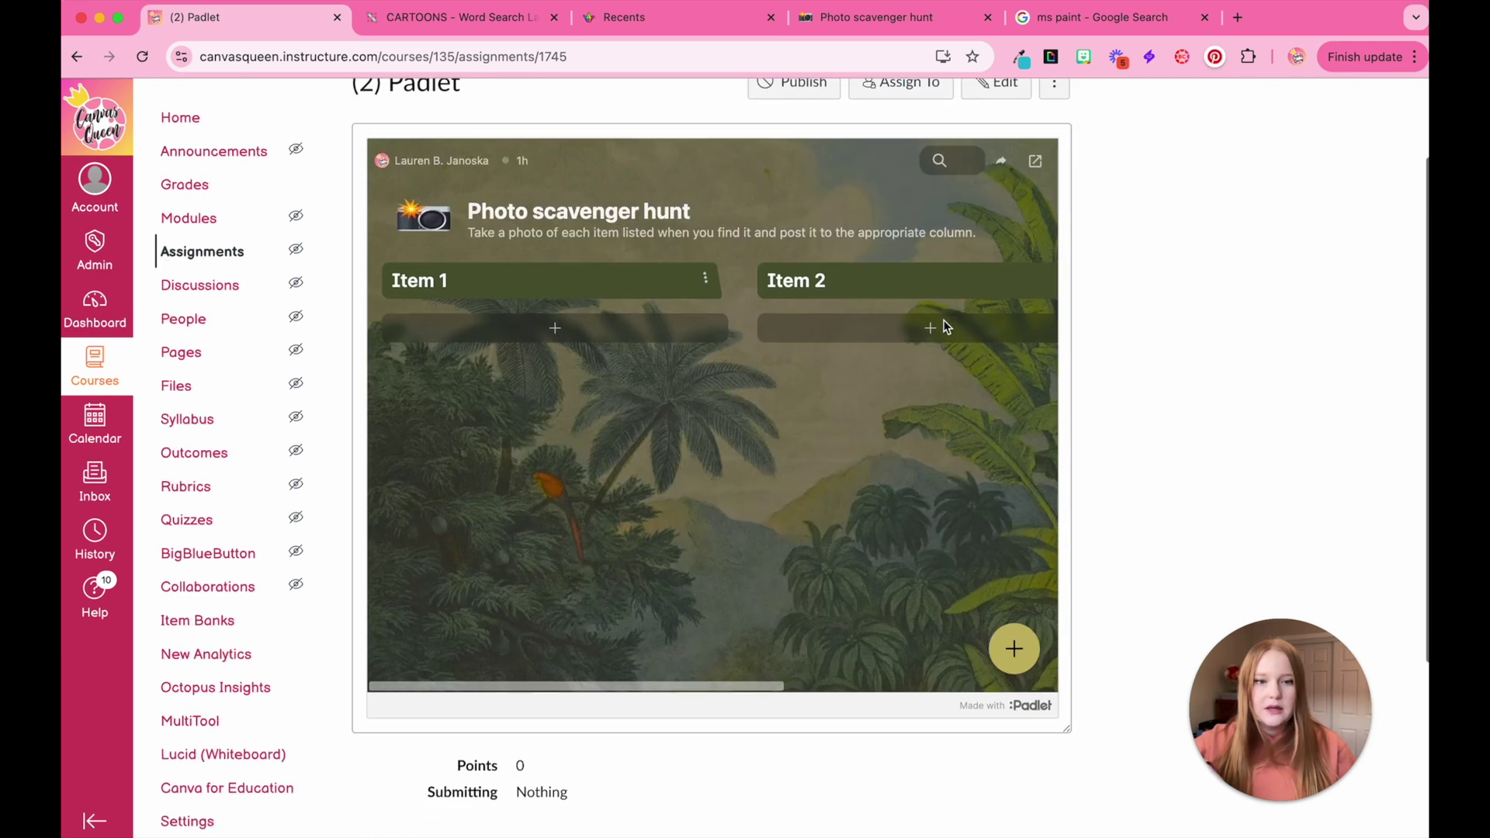
left_click_drag(663, 675, 526, 632)
scroll(526, 639, "up", 2)
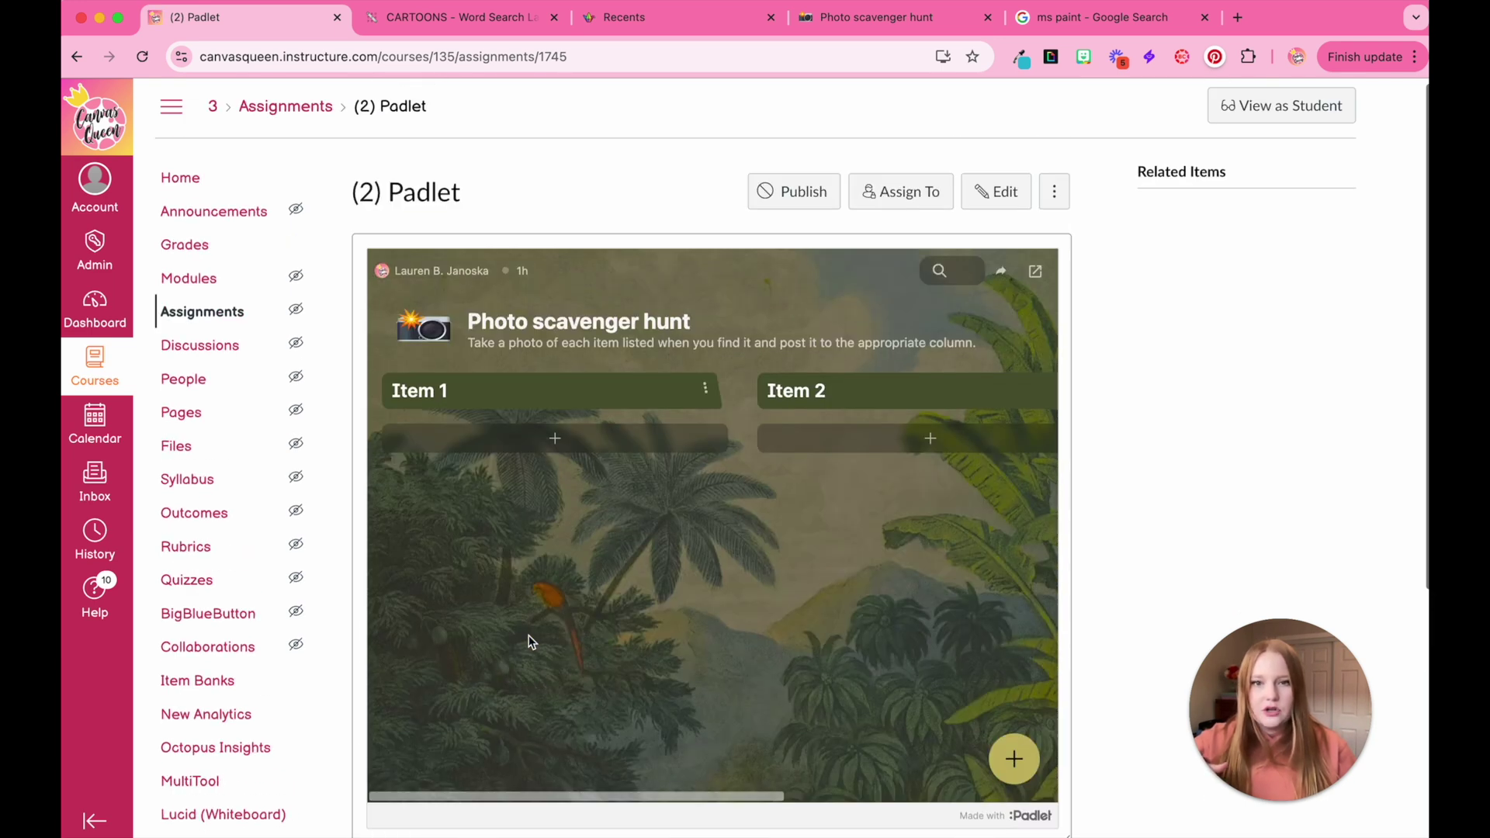
Collapse the course navigation and start a new post on the embedded board
left_click(170, 105)
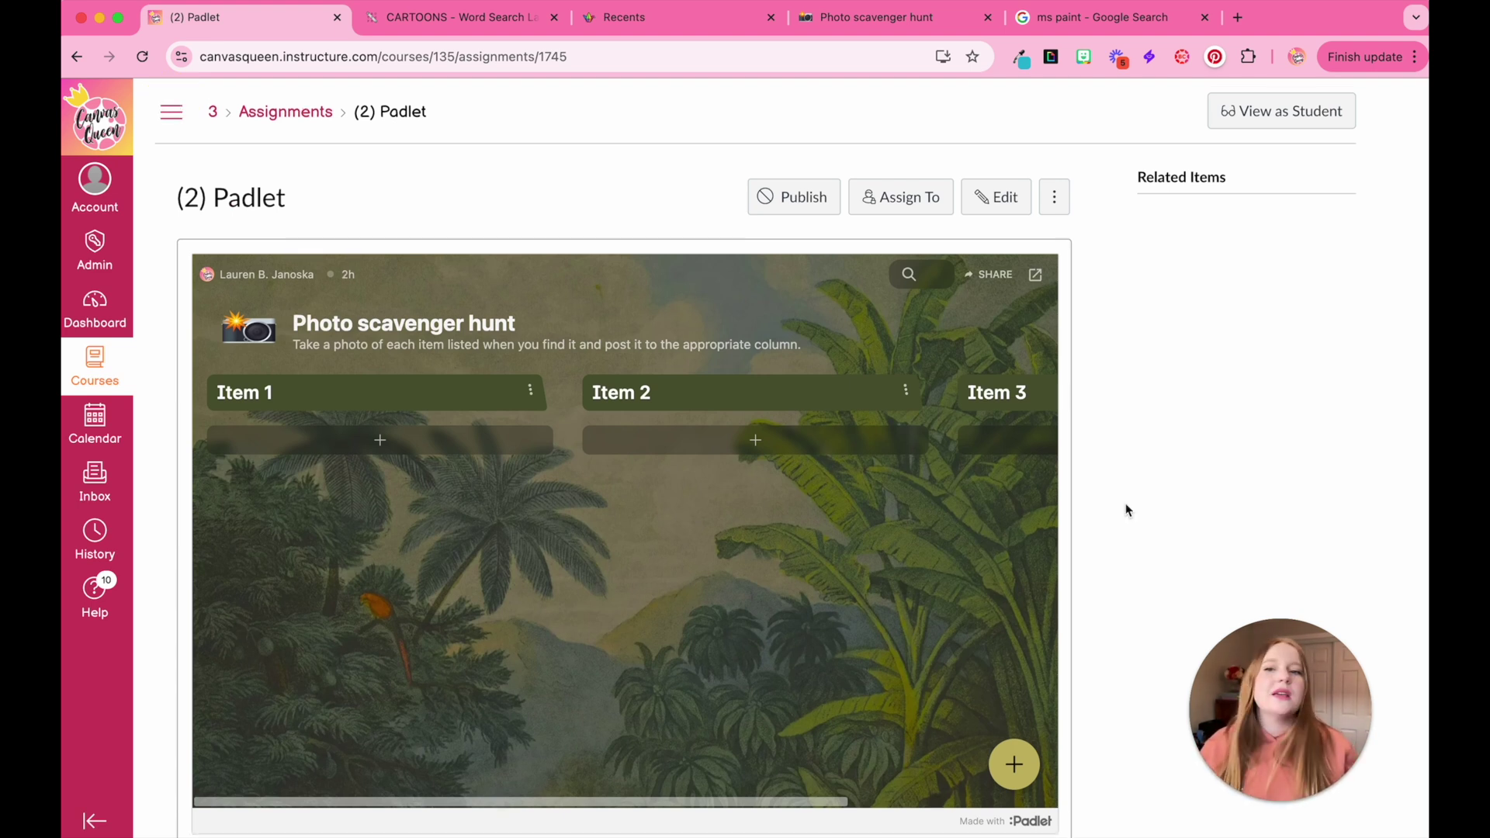
scroll(1126, 510, "down", 2)
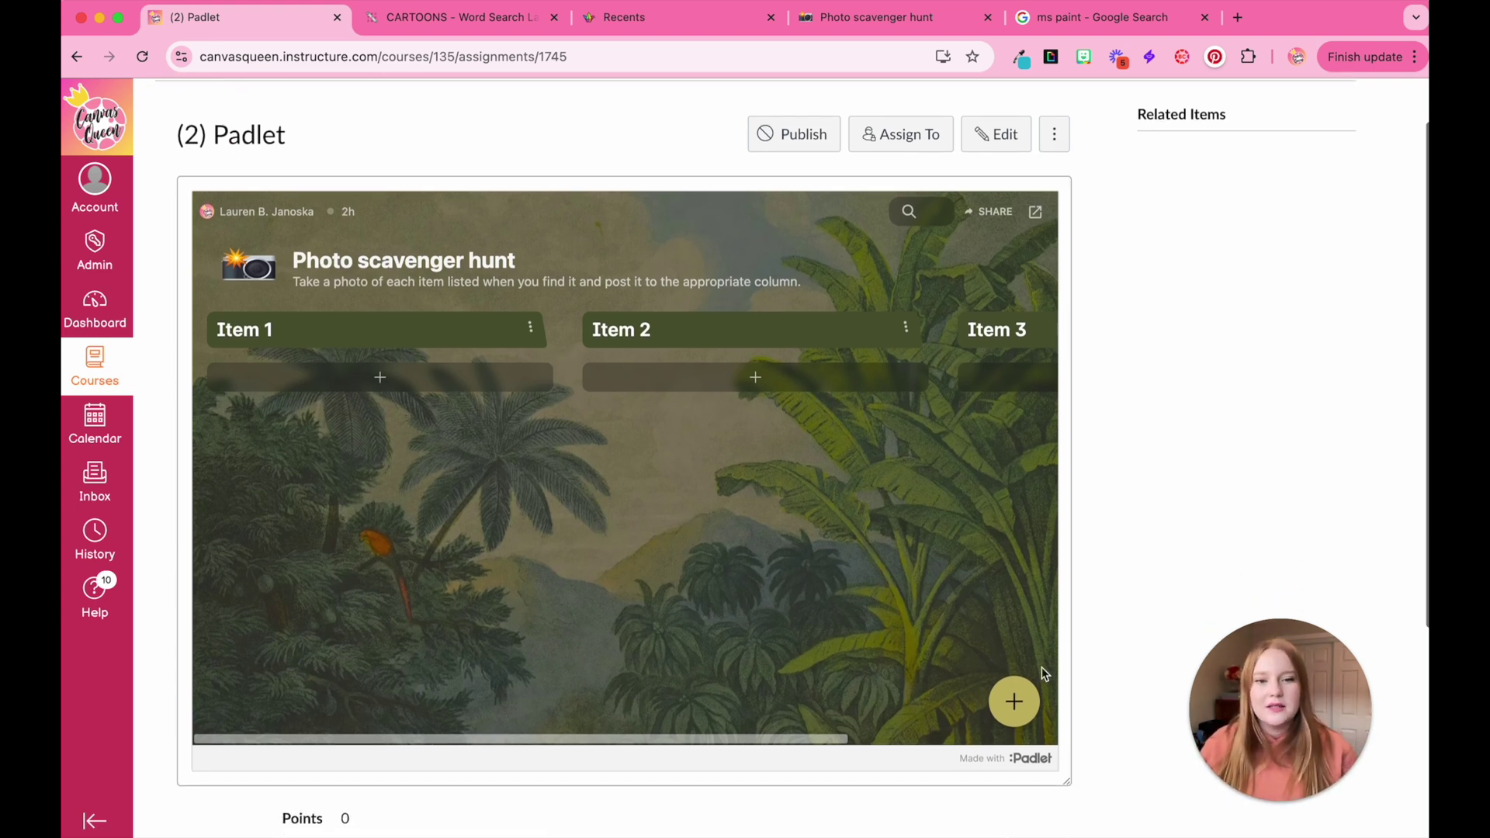
left_click(1015, 703)
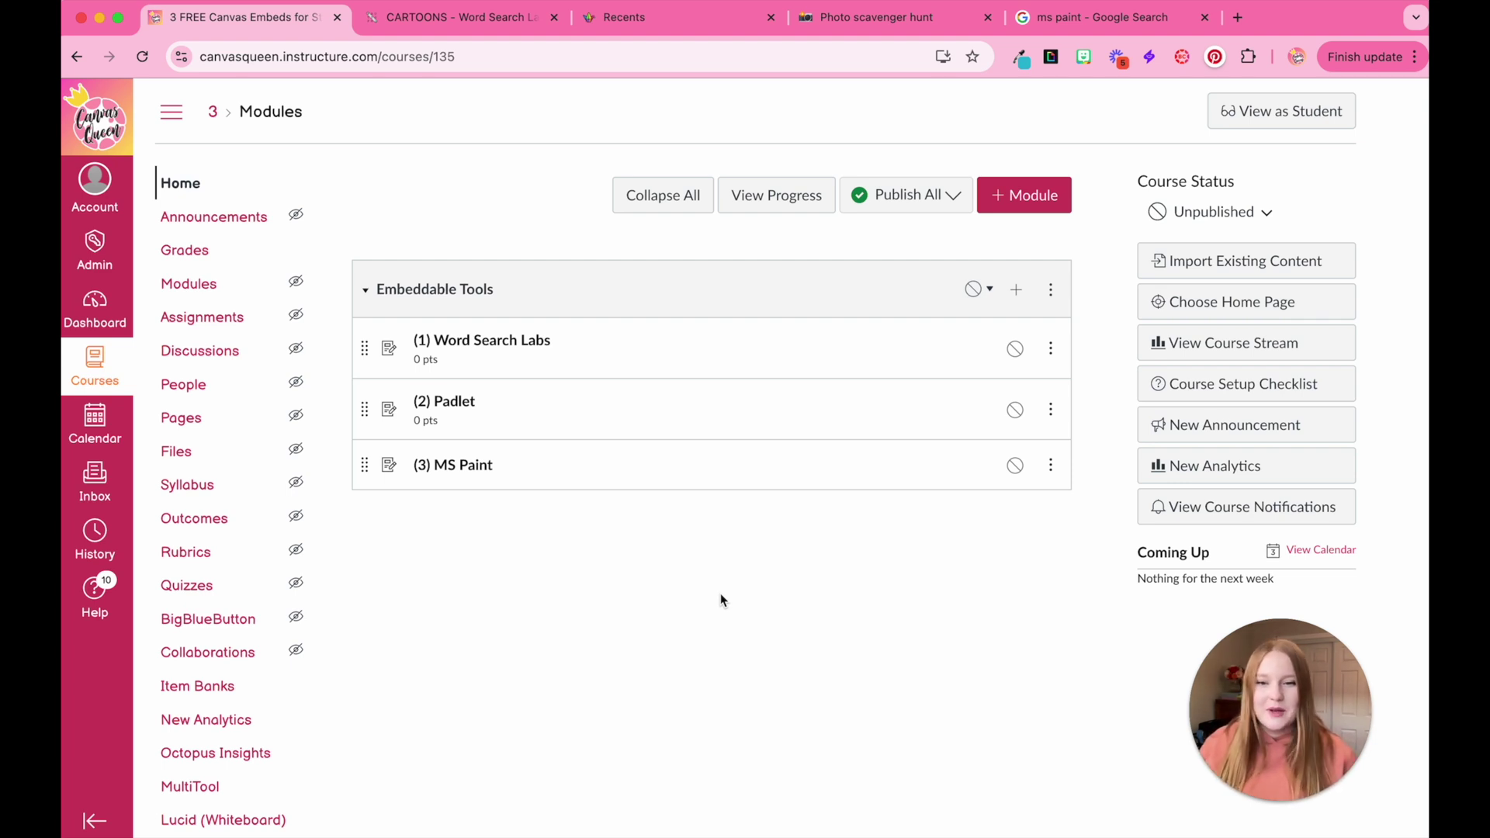
Open JS Paint from the (3) MS Paint assignment, brush-write 'love', then undo it
left_click(471, 465)
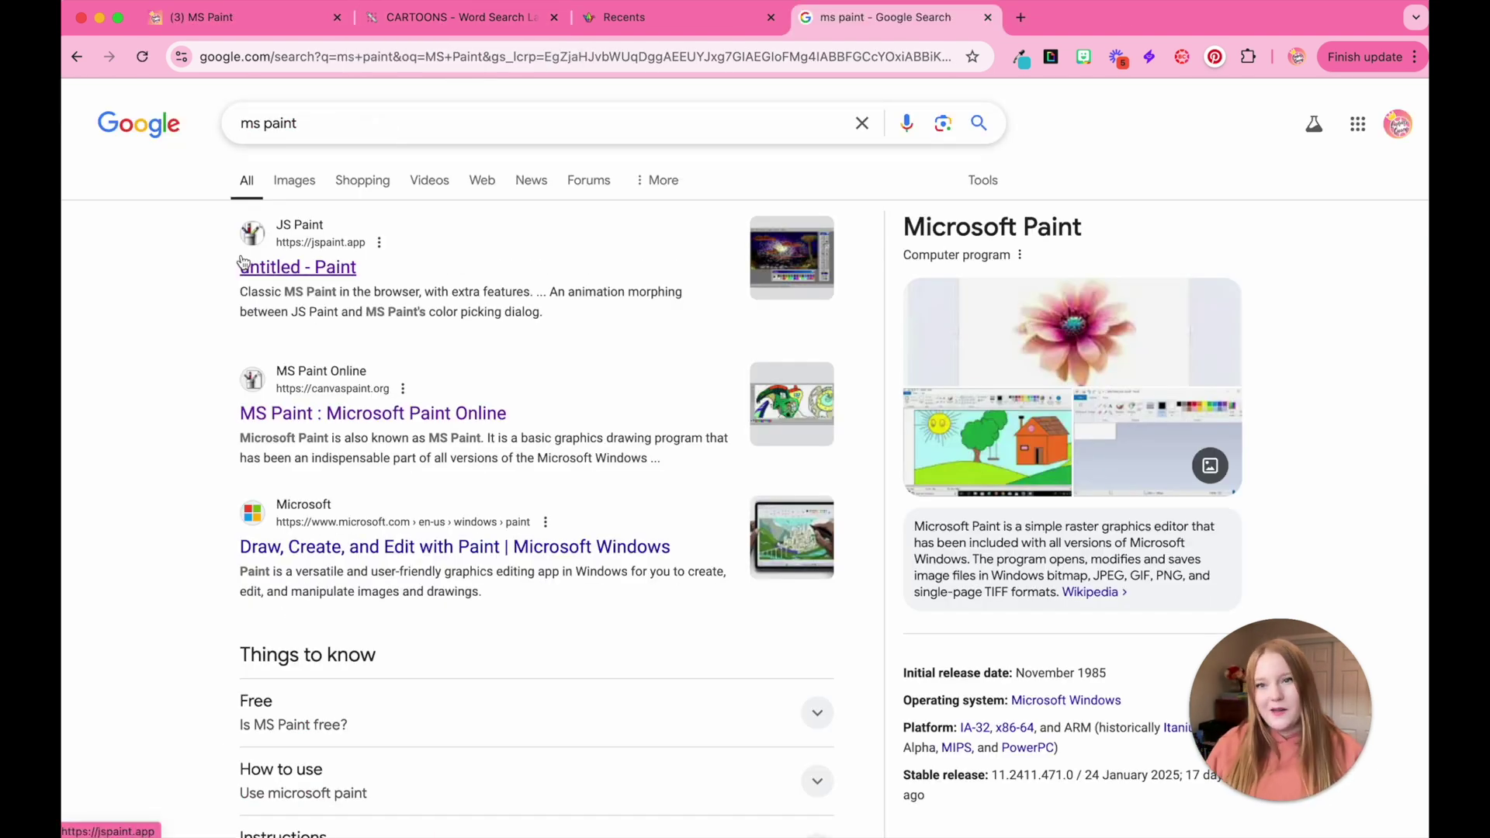
left_click(264, 272)
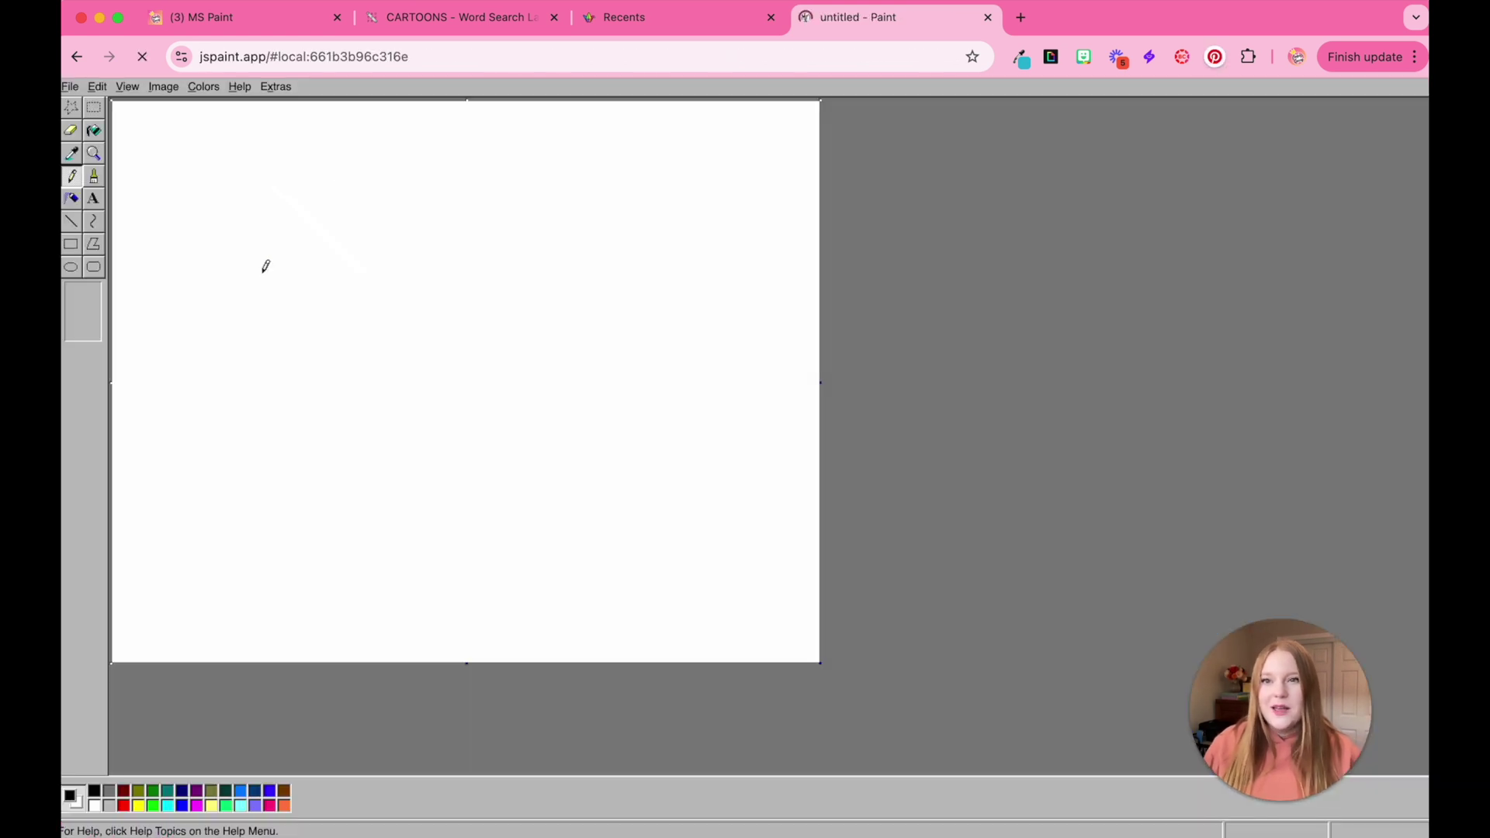
left_click(95, 177)
mouse_move(151, 198)
left_mouse_down()
mouse_move(269, 269)
mouse_move(289, 409)
mouse_move(388, 298)
mouse_move(456, 253)
mouse_move(514, 252)
mouse_move(633, 325)
left_mouse_up()
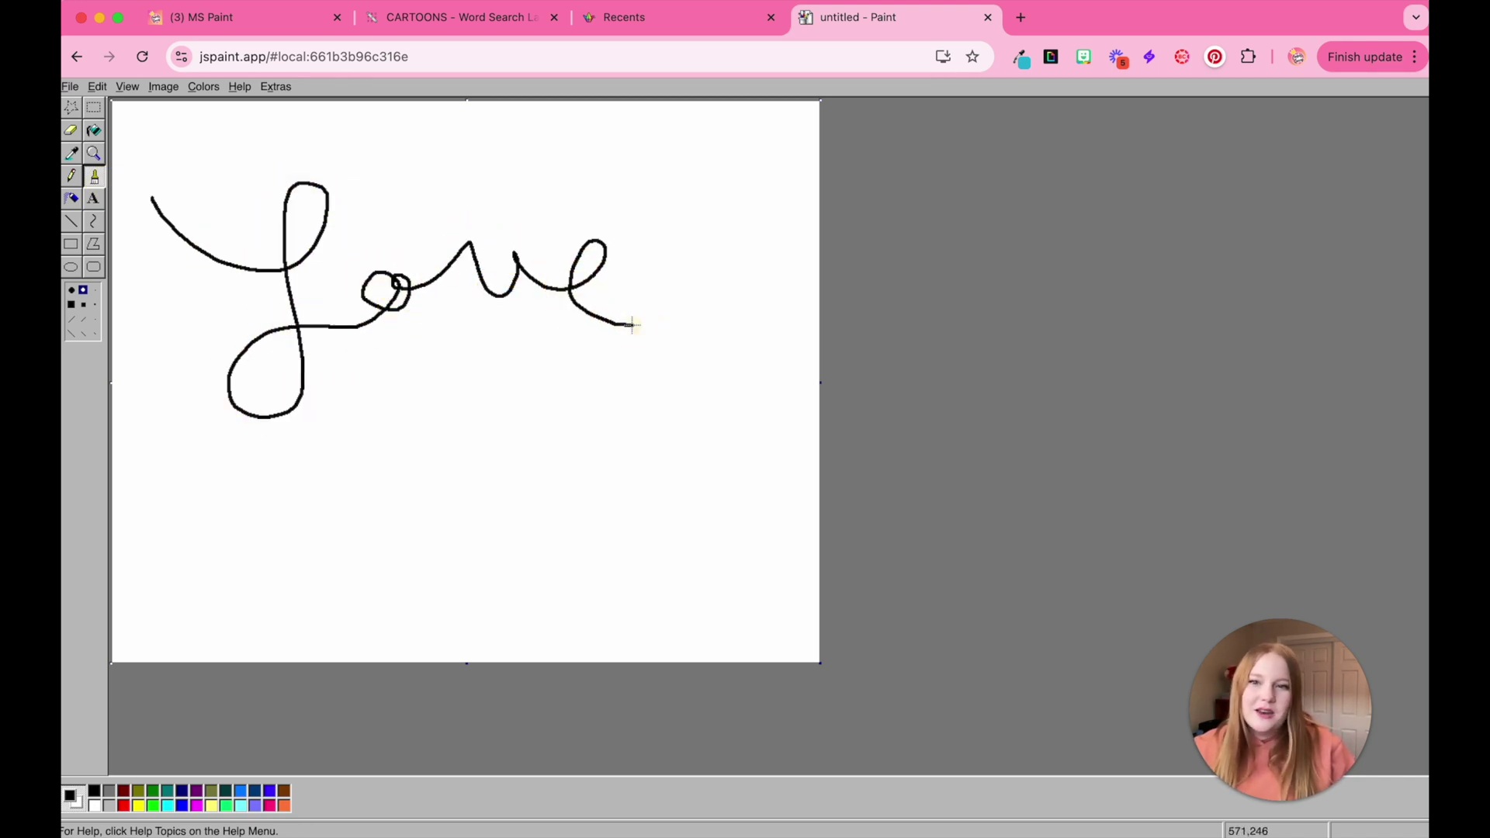
left_click(97, 86)
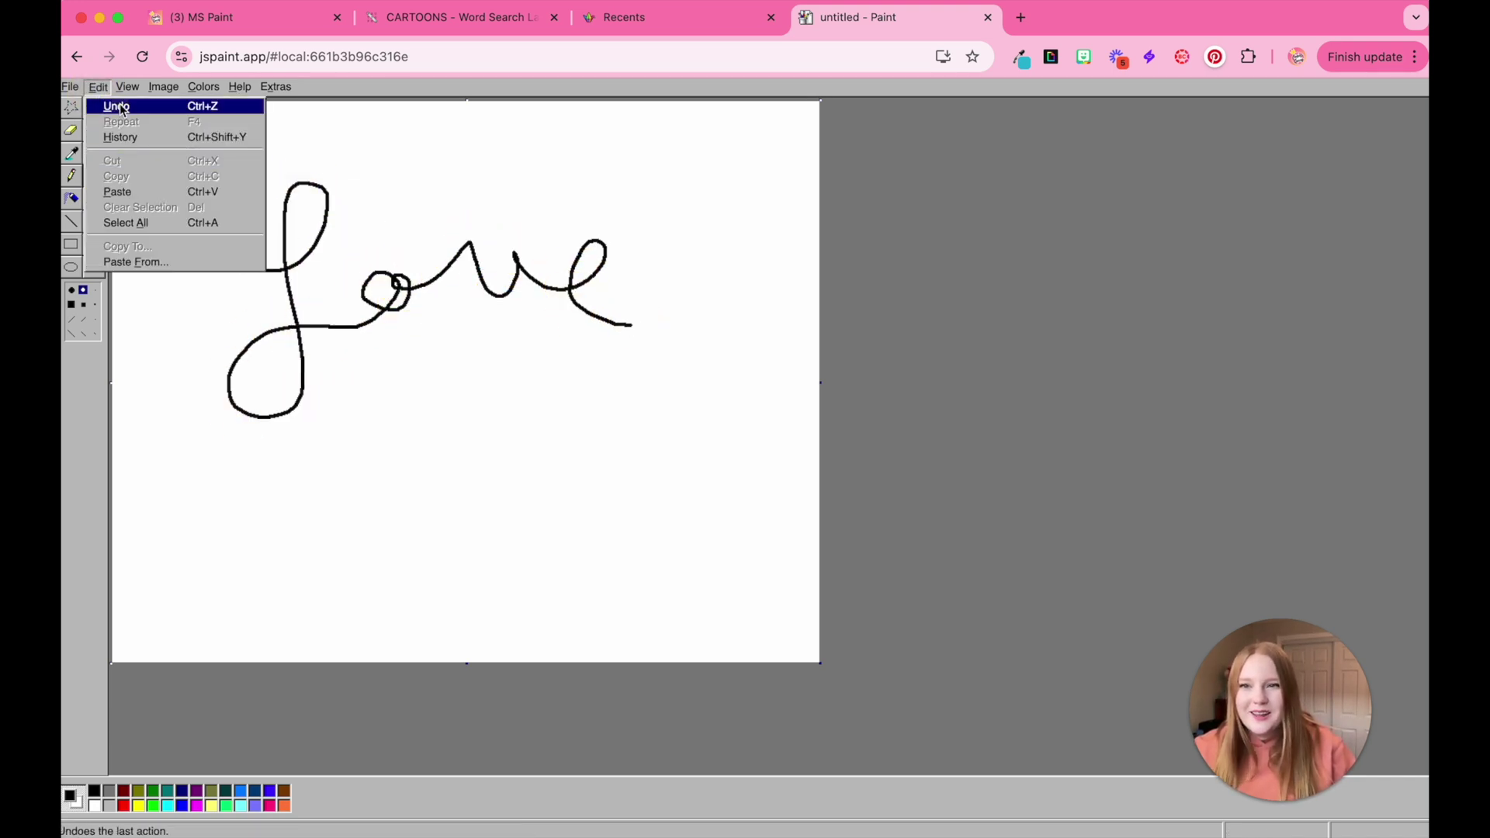
left_click(116, 105)
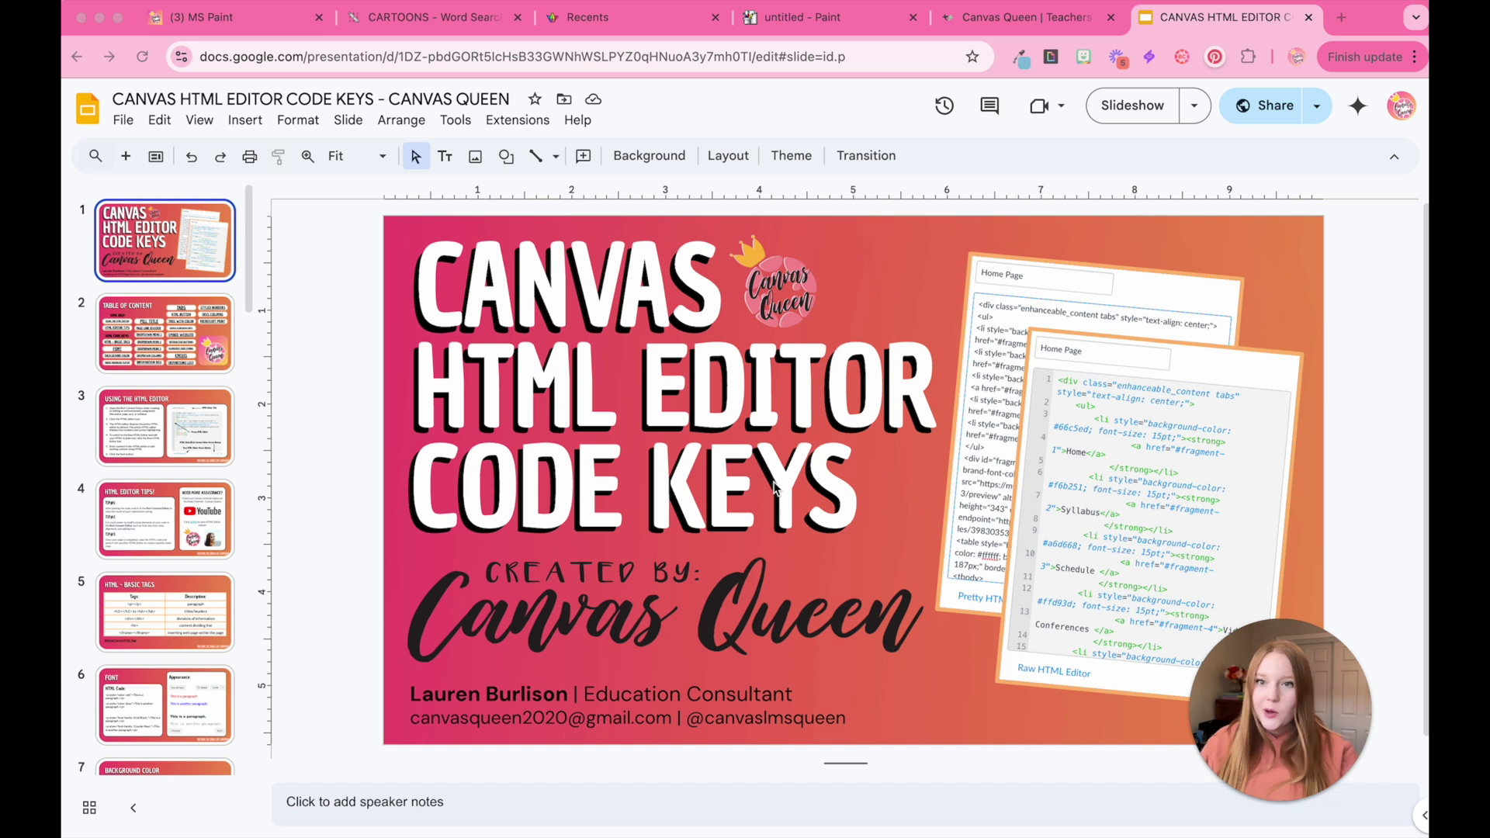
Follow the table of contents to the Microsoft Paint code slide, then return
left_click(180, 330)
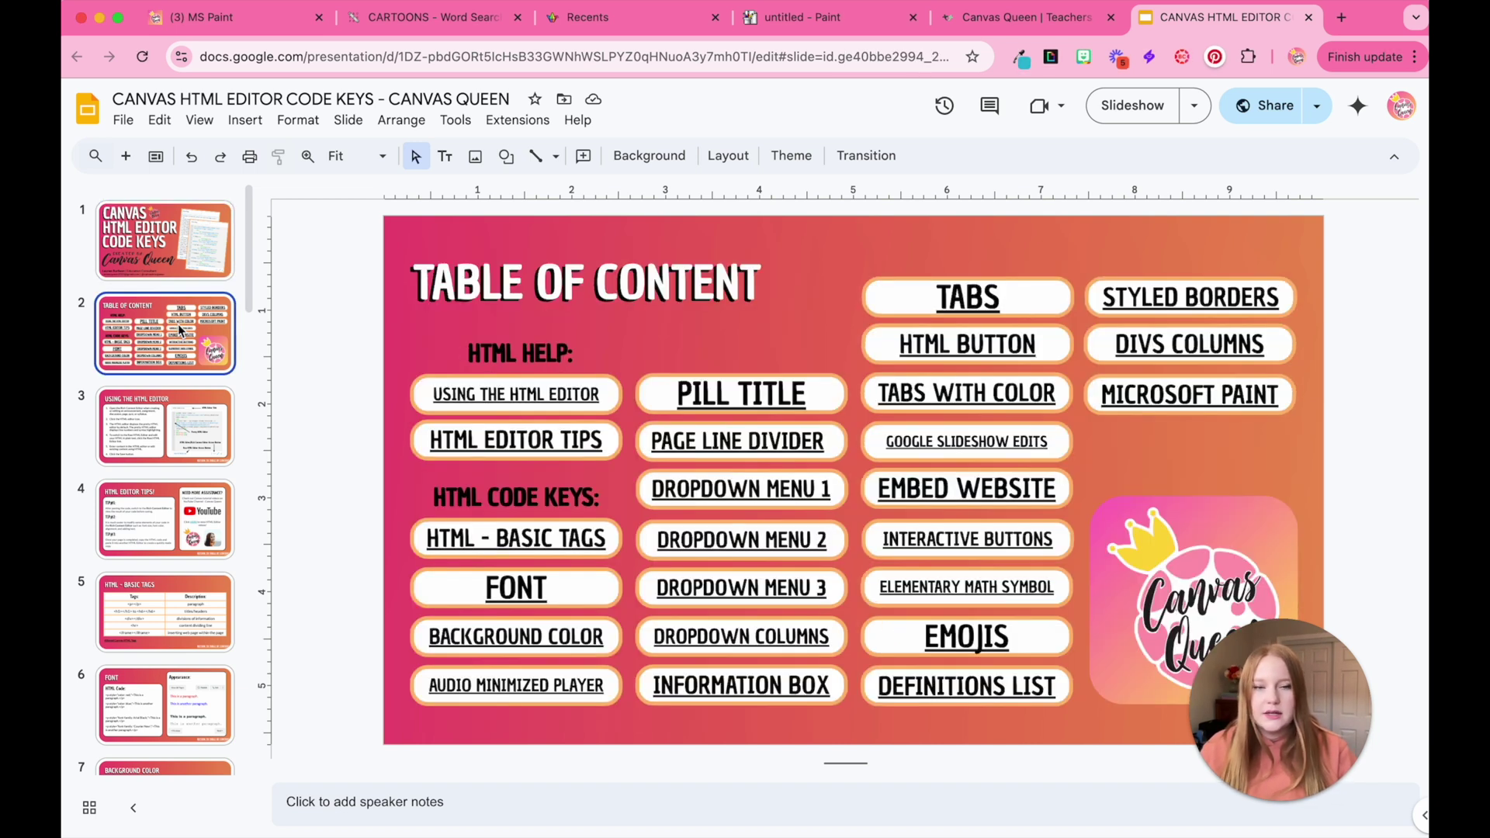
left_click(1143, 396)
left_click(1140, 434)
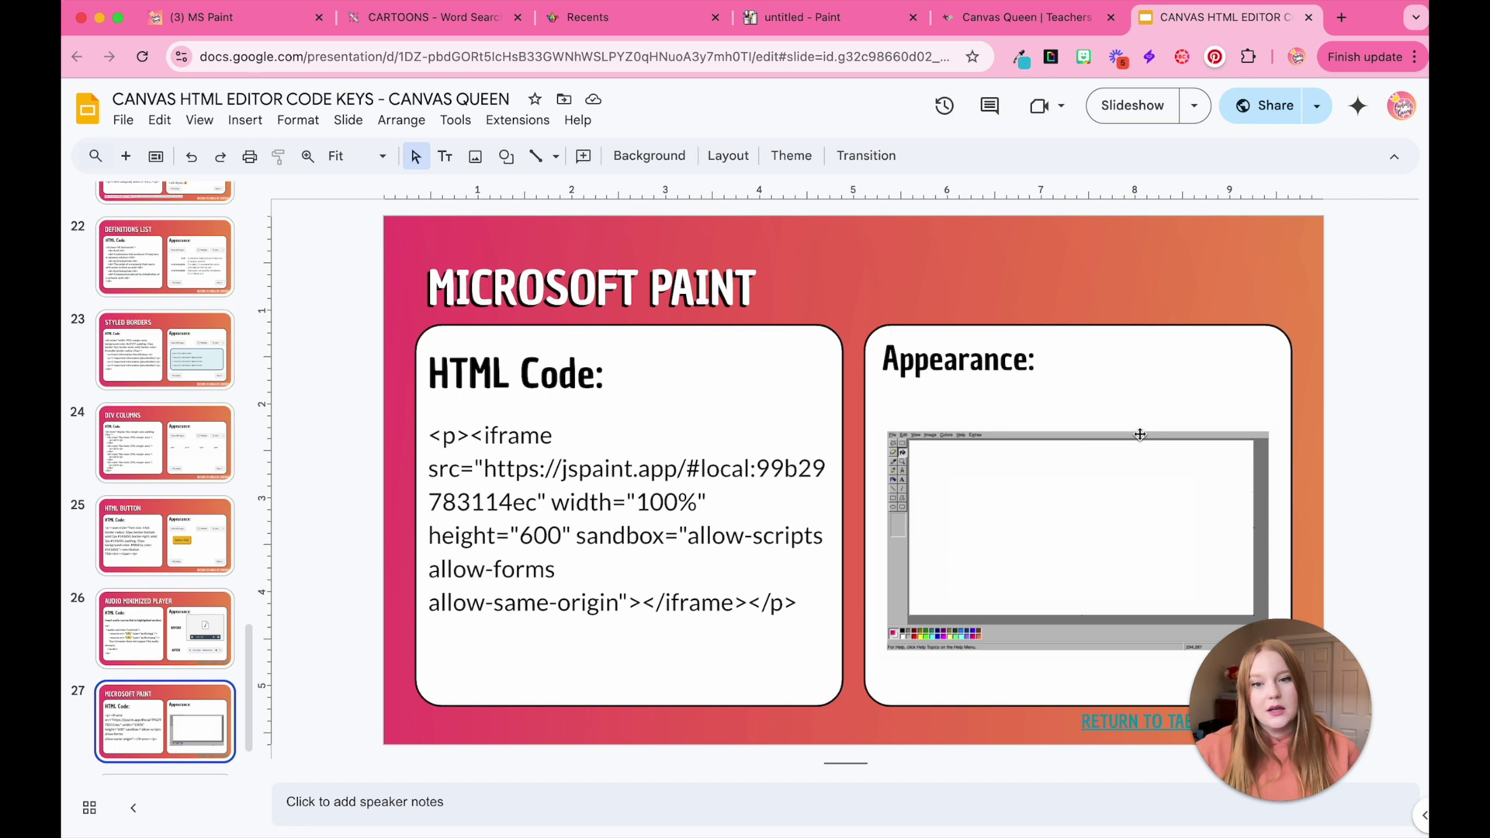
scroll(189, 393, "up", 20)
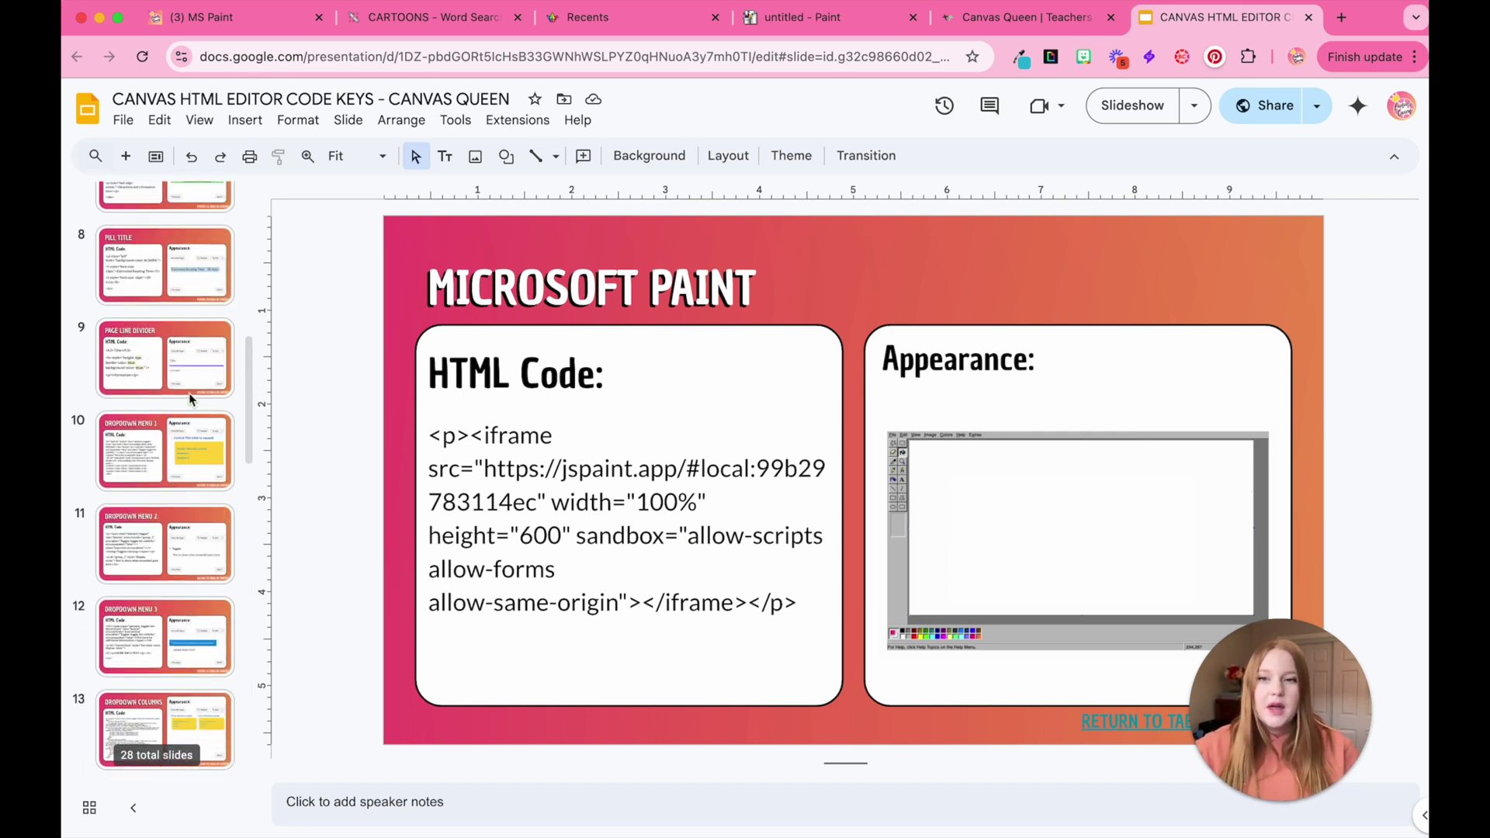
left_click(173, 345)
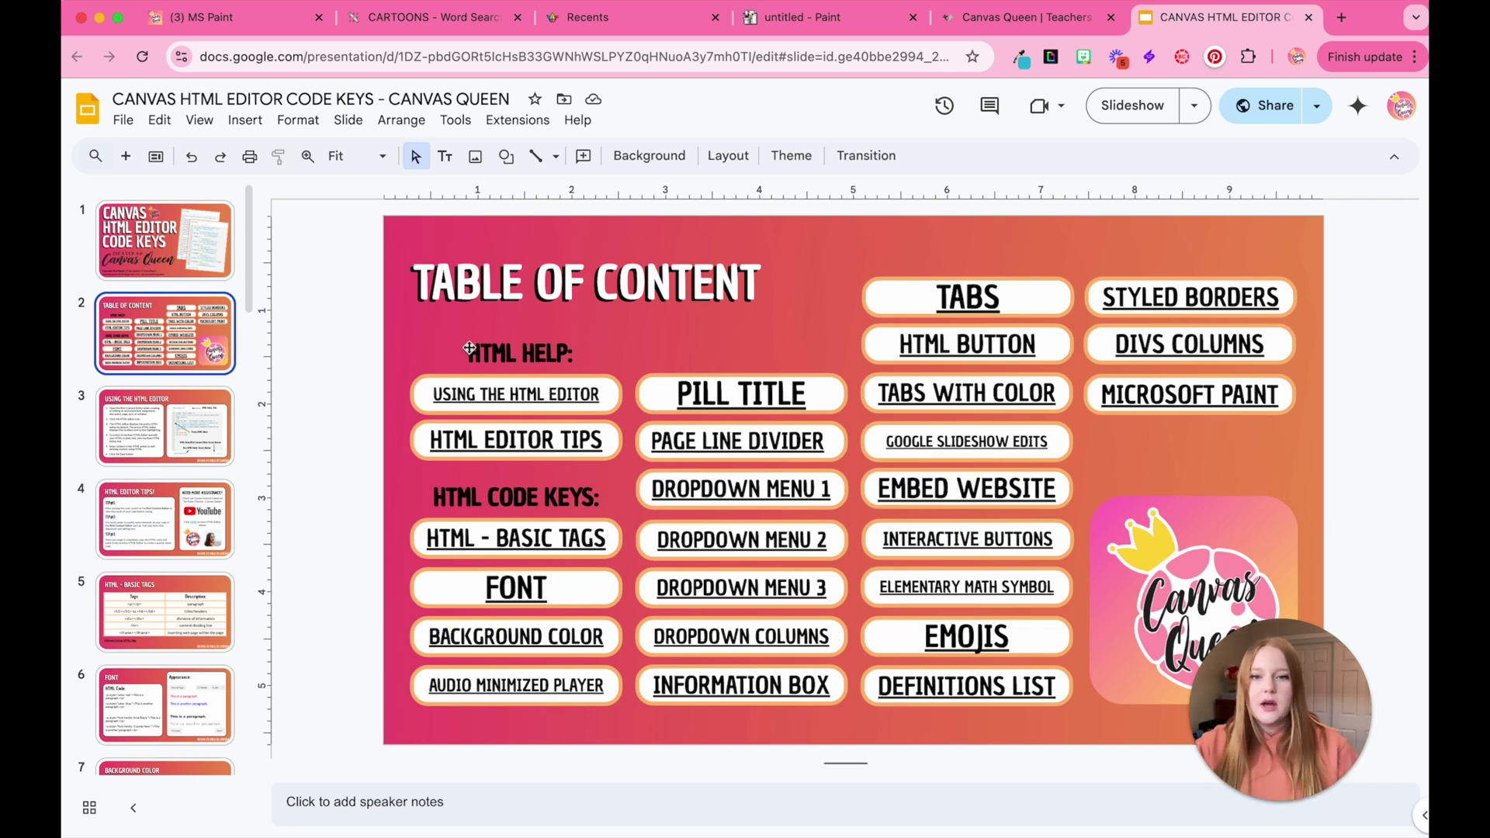
Jump to the Embed Websites slide and select its full iframe code
left_click(921, 491)
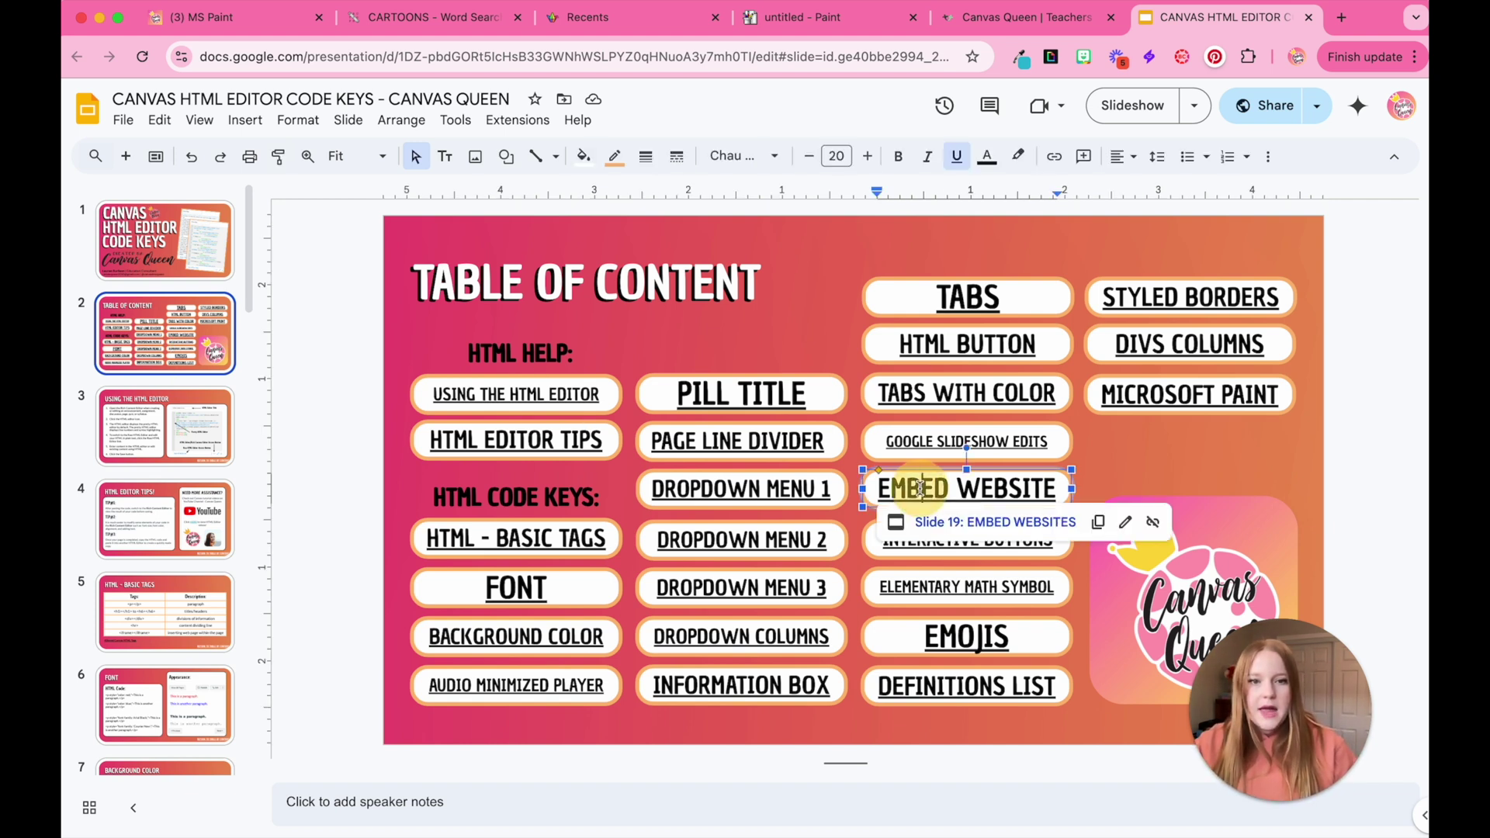
left_click(978, 527)
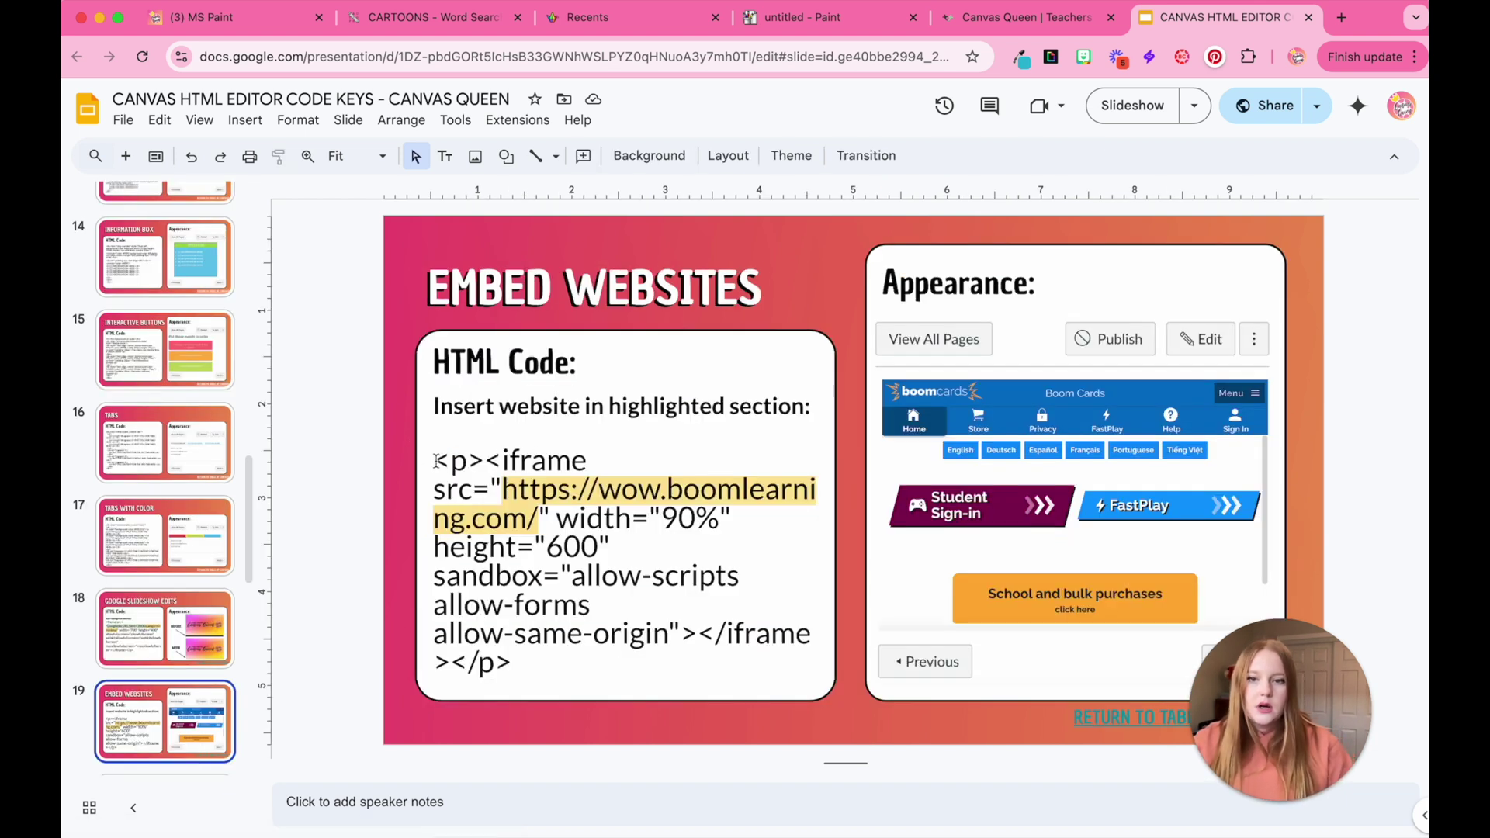
left_click_drag(436, 461, 568, 654)
key("super+c")
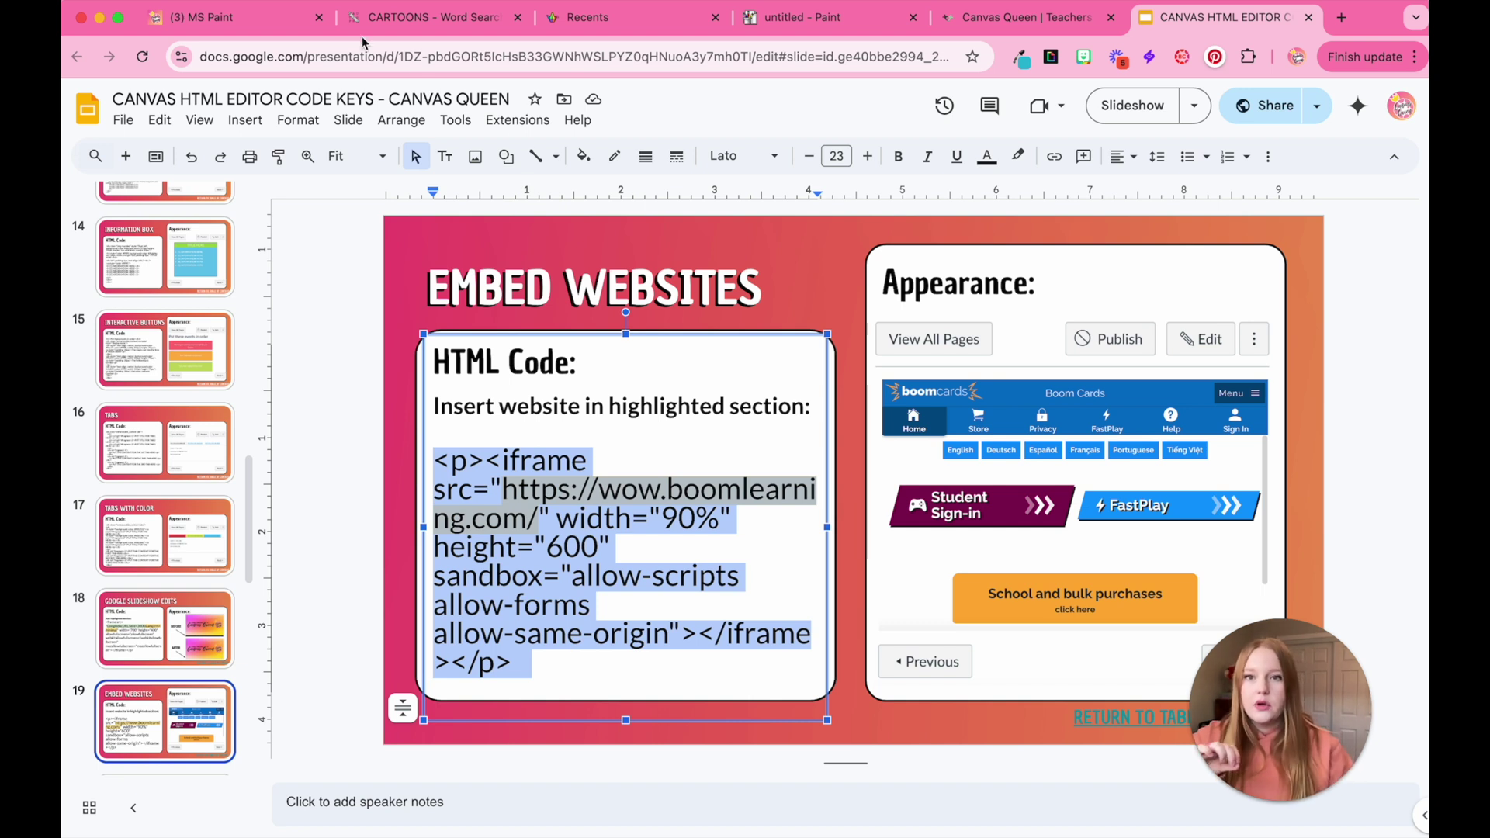
left_click(276, 16)
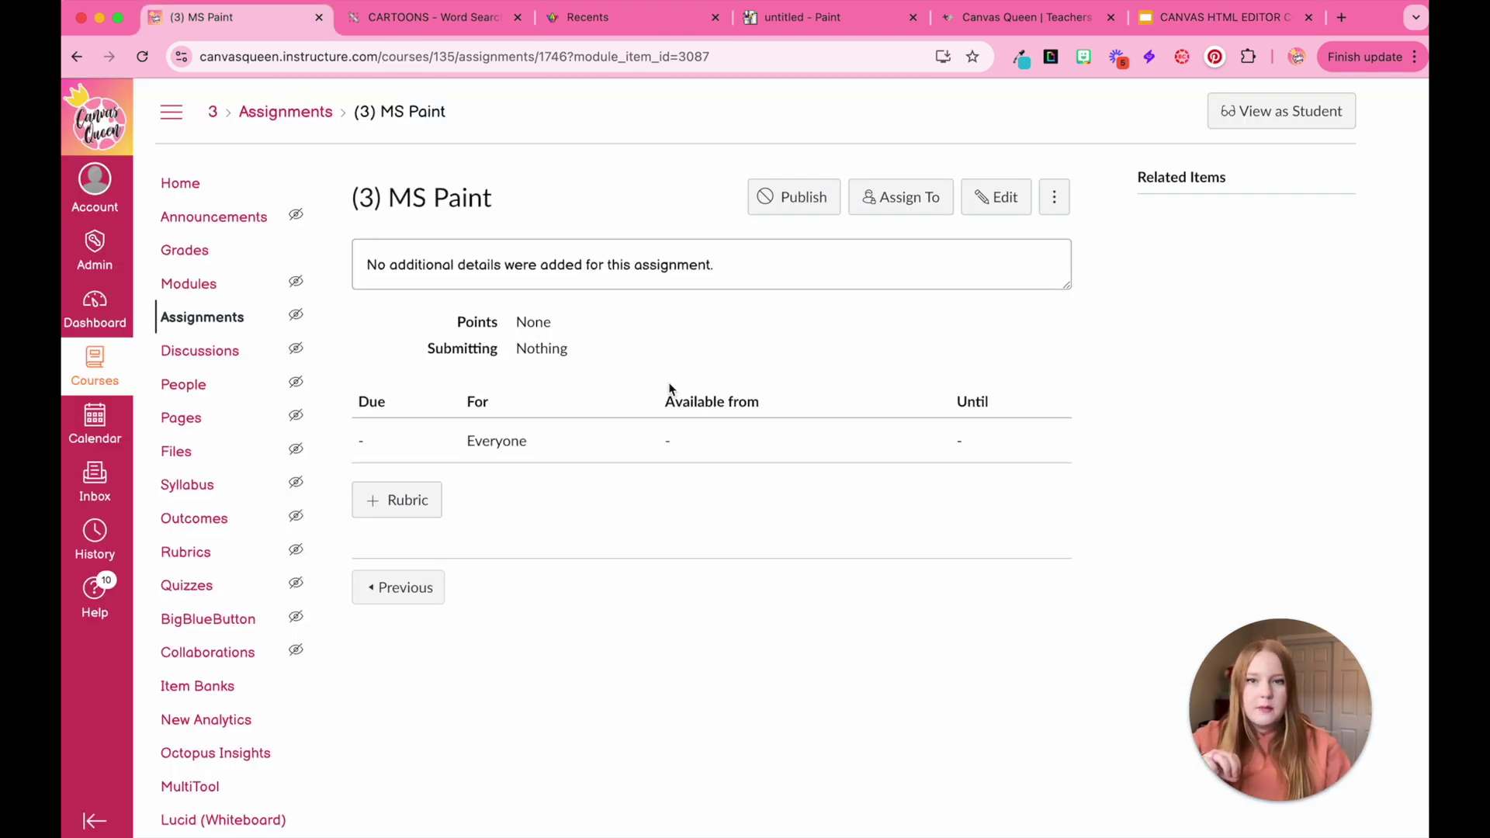
Paste the iframe code into the MS Paint description's HTML view and select its boomlearning URL
left_click(1004, 199)
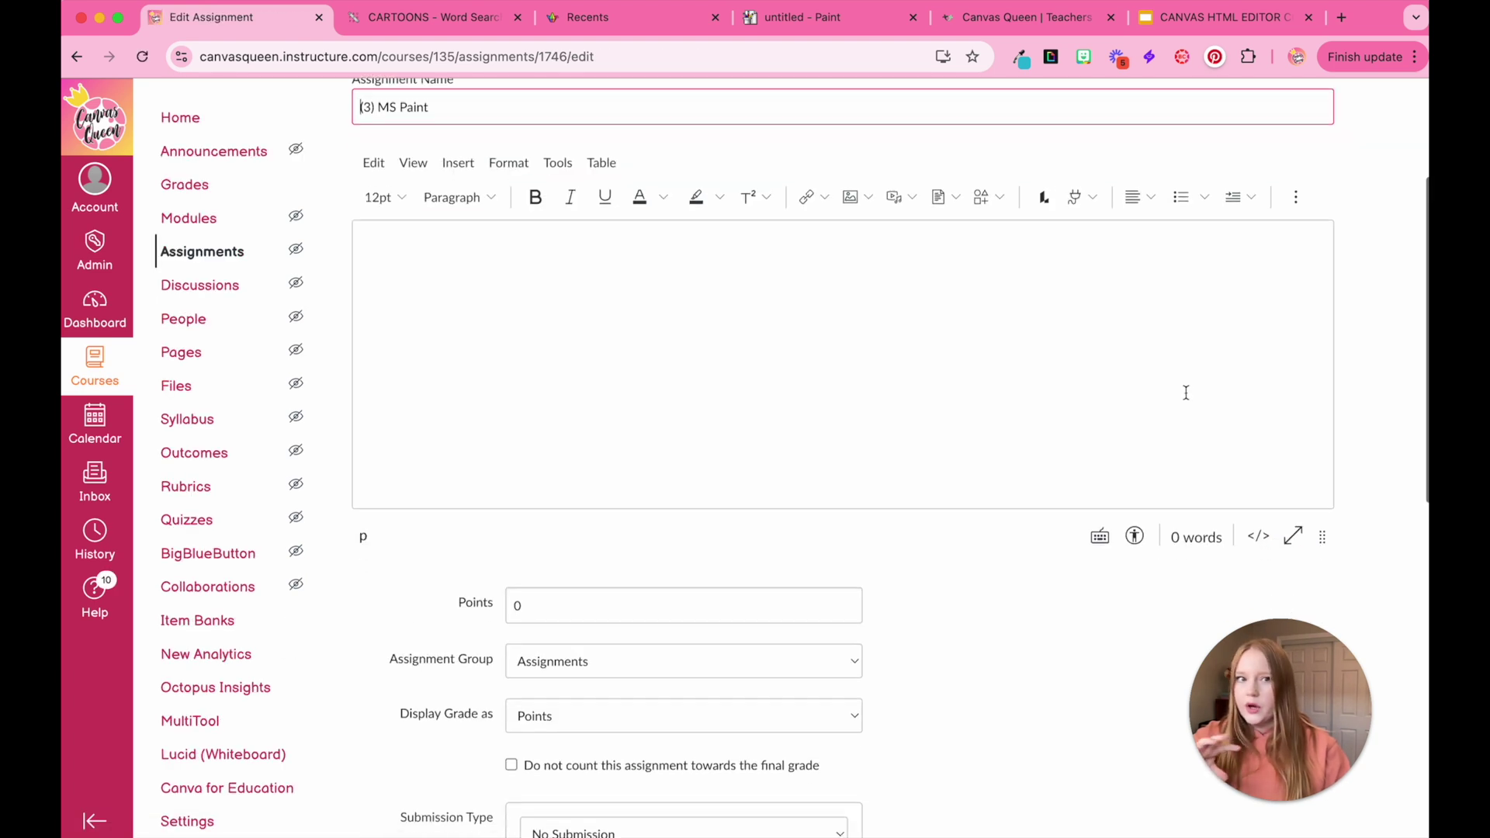
left_click(1255, 504)
scroll(672, 161, "up", 1)
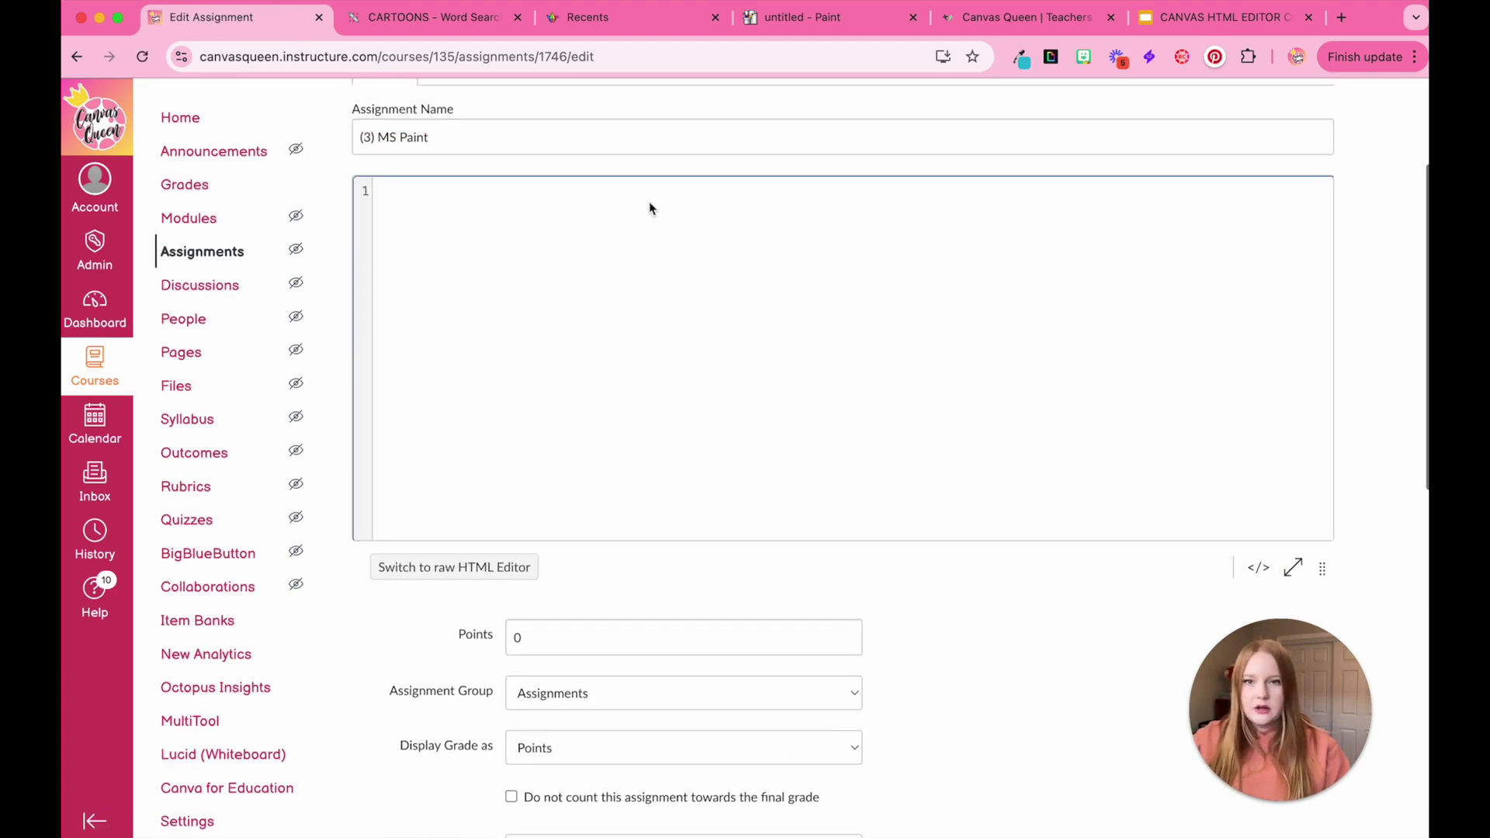
key("super+v")
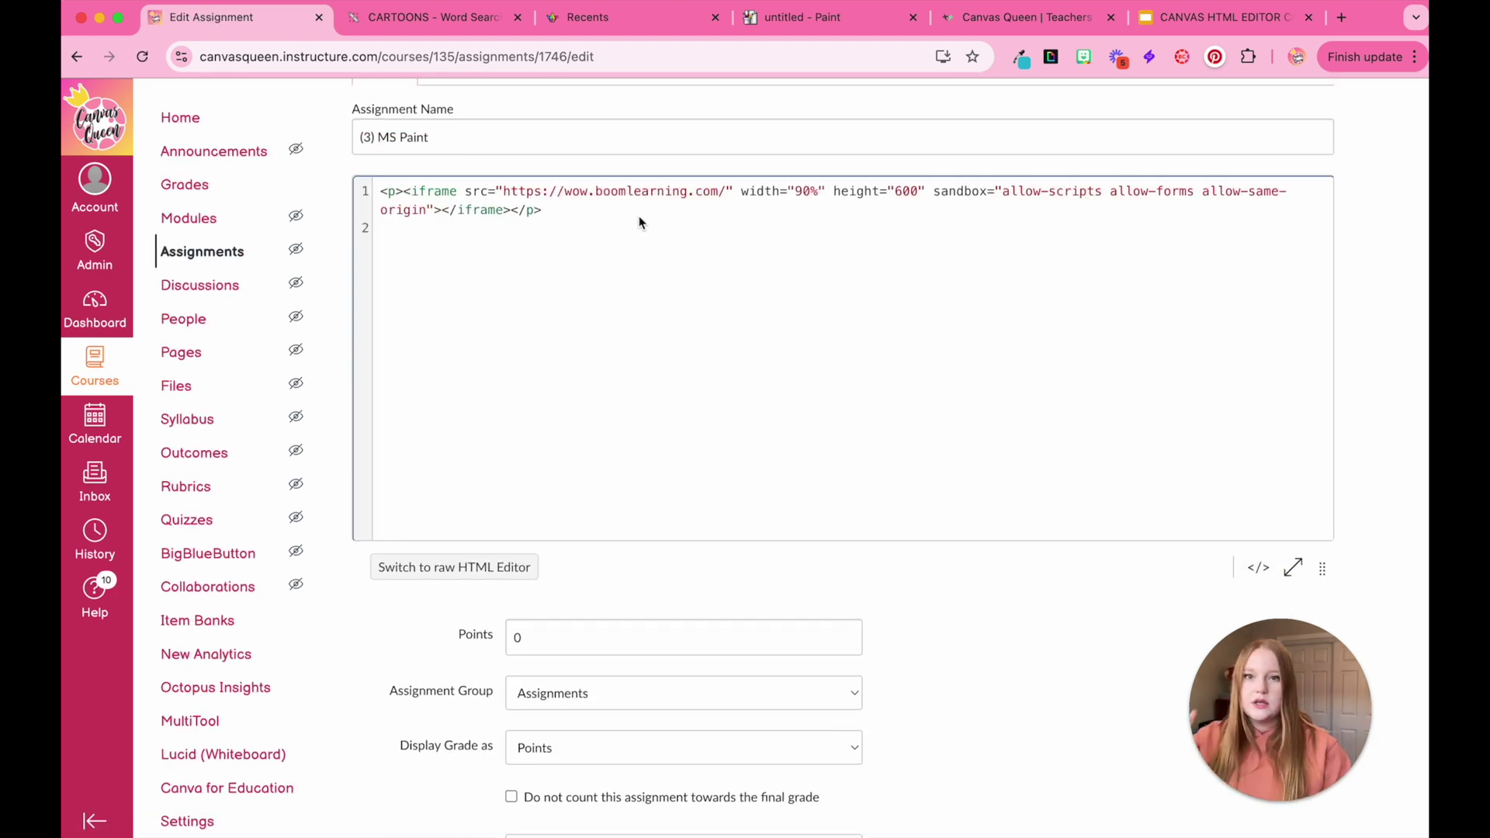
right_click(610, 220)
left_click(518, 205)
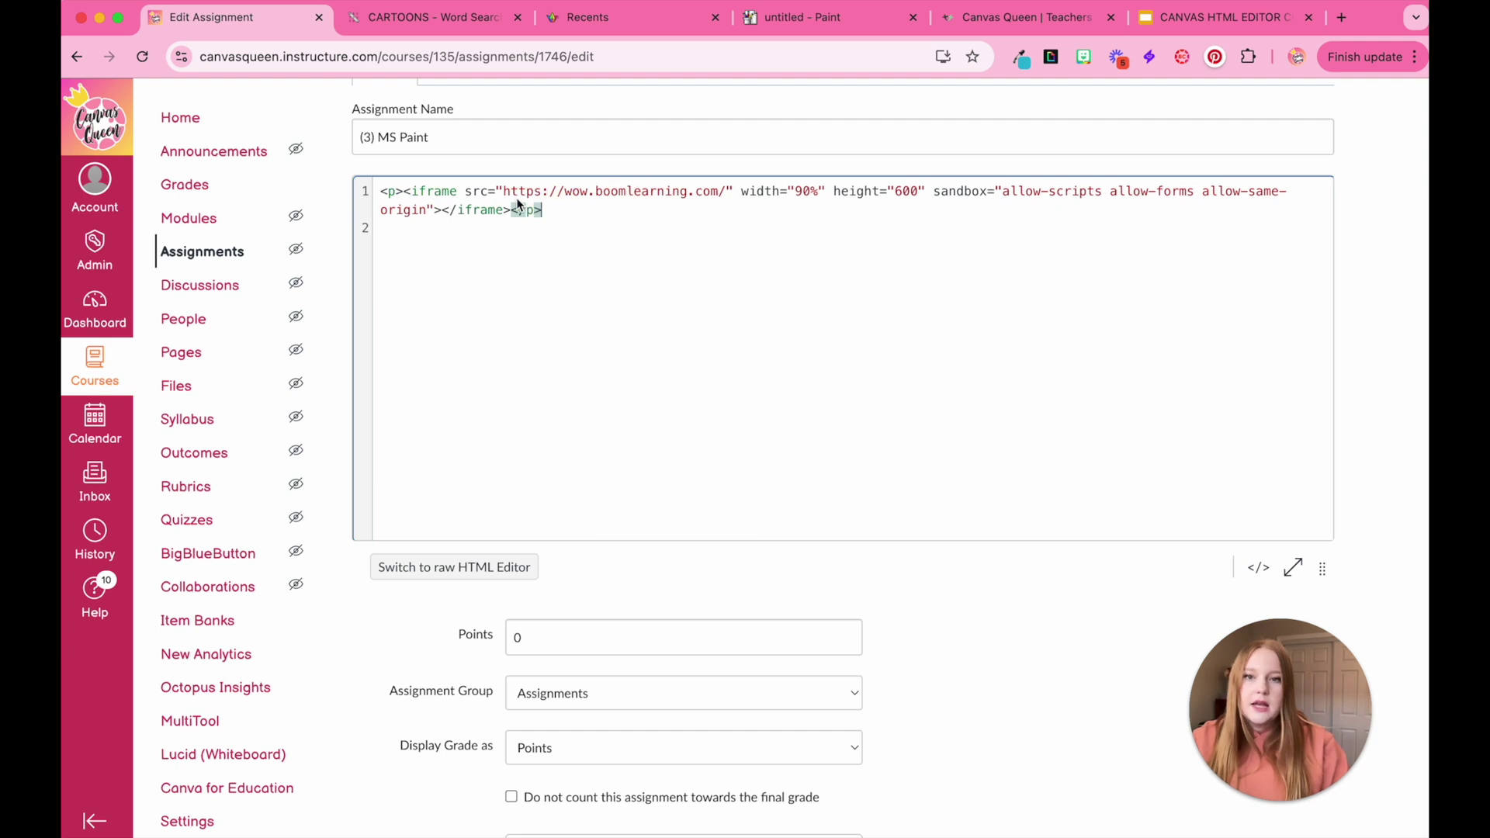
scroll(501, 194, "up", 5)
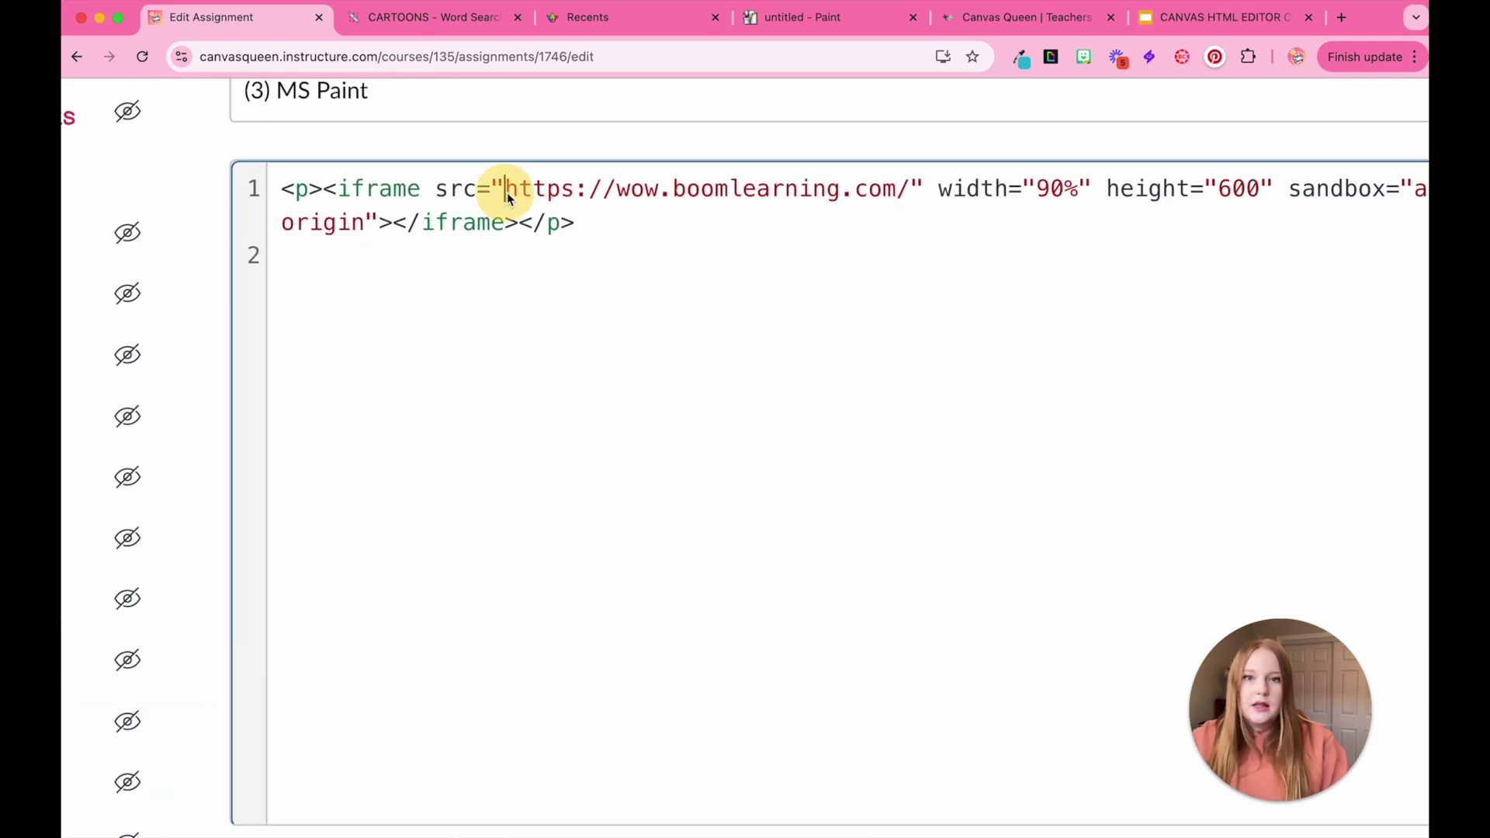
left_click_drag(505, 193, 909, 204)
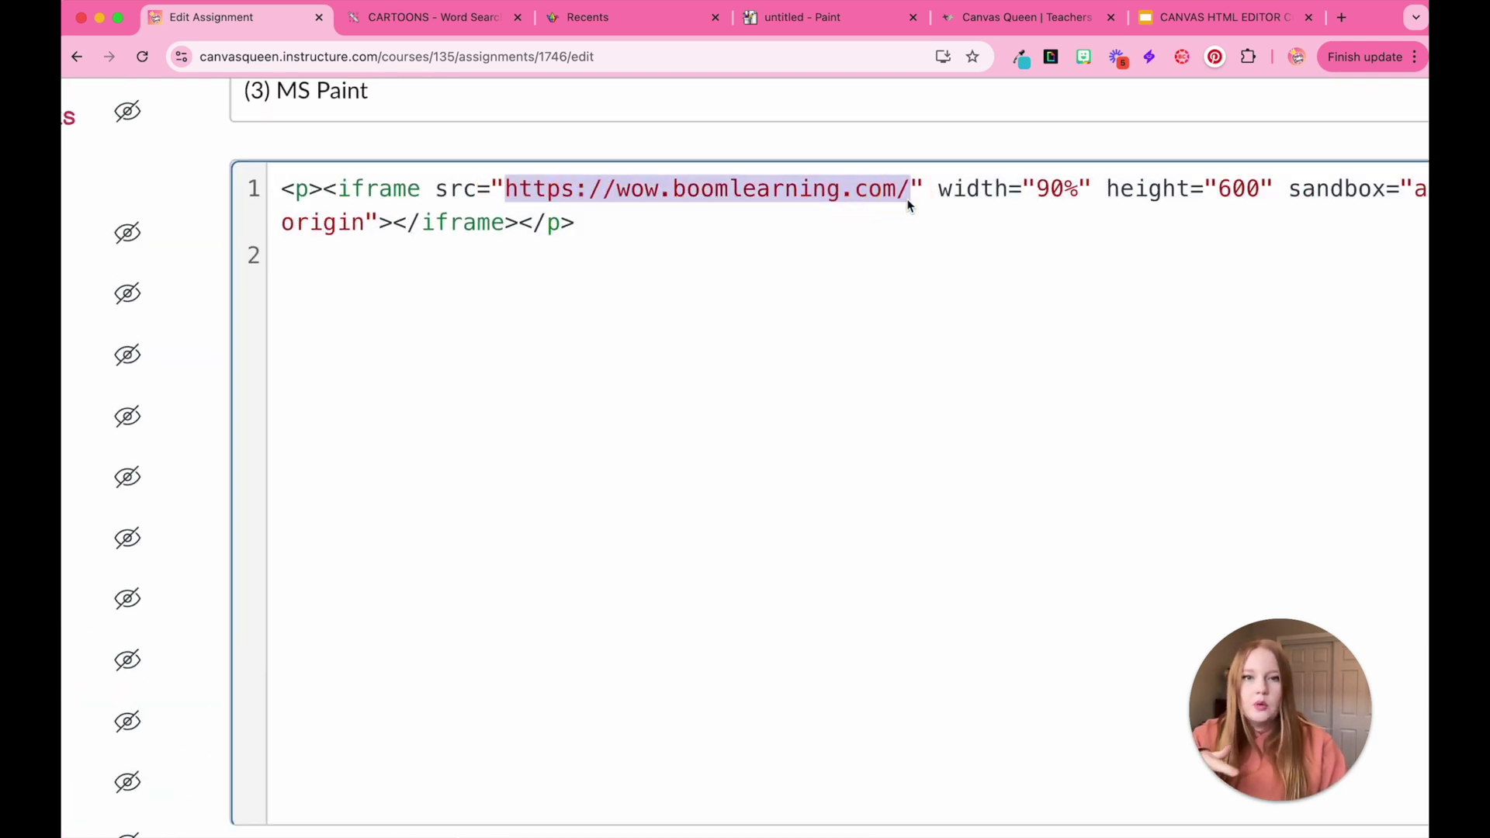
Replace the boomlearning URL in the iframe with the jspaint.app address
left_click(824, 22)
left_click(353, 52)
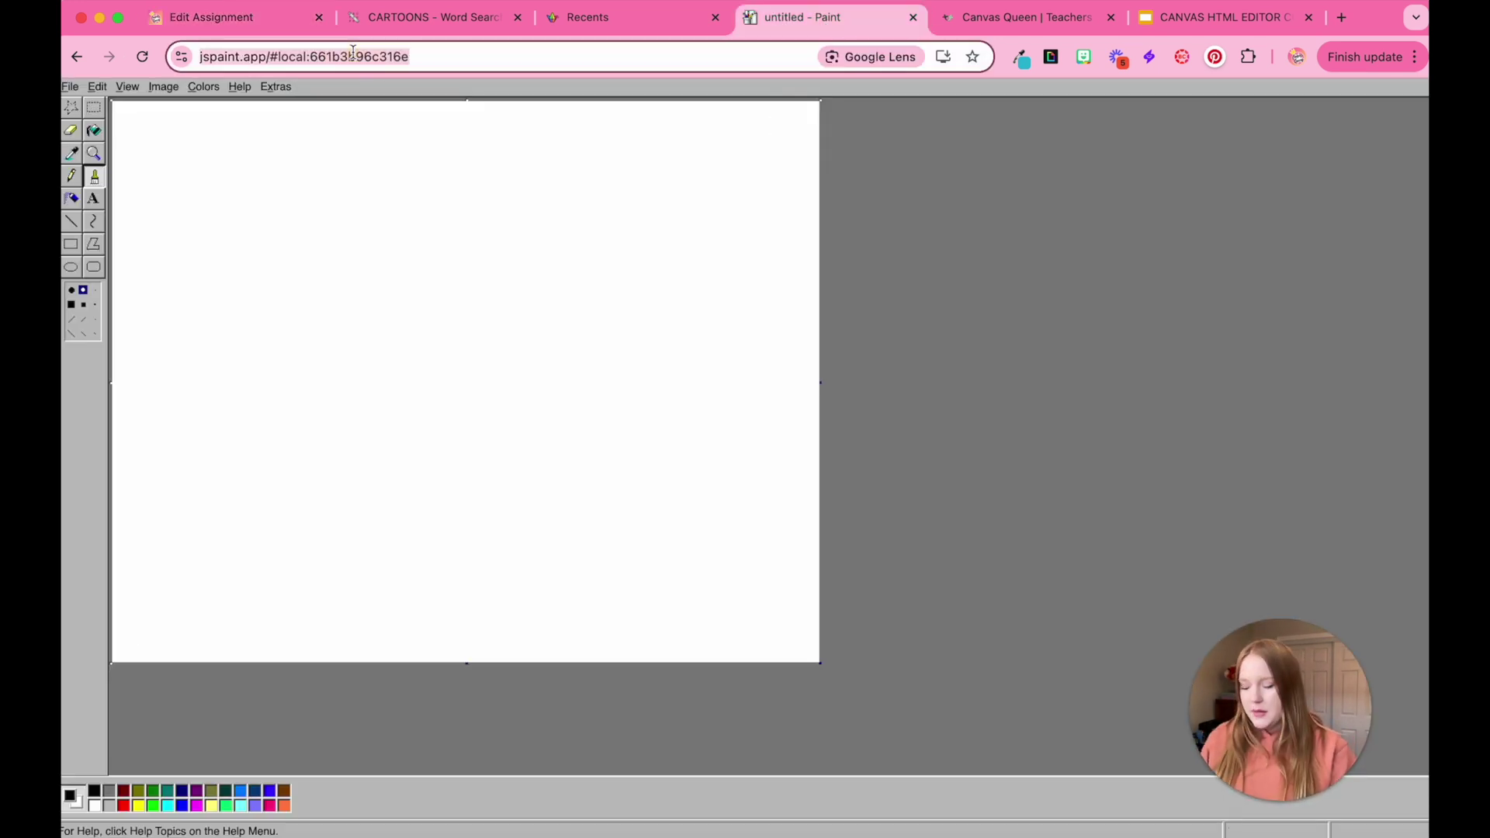
key("super+1")
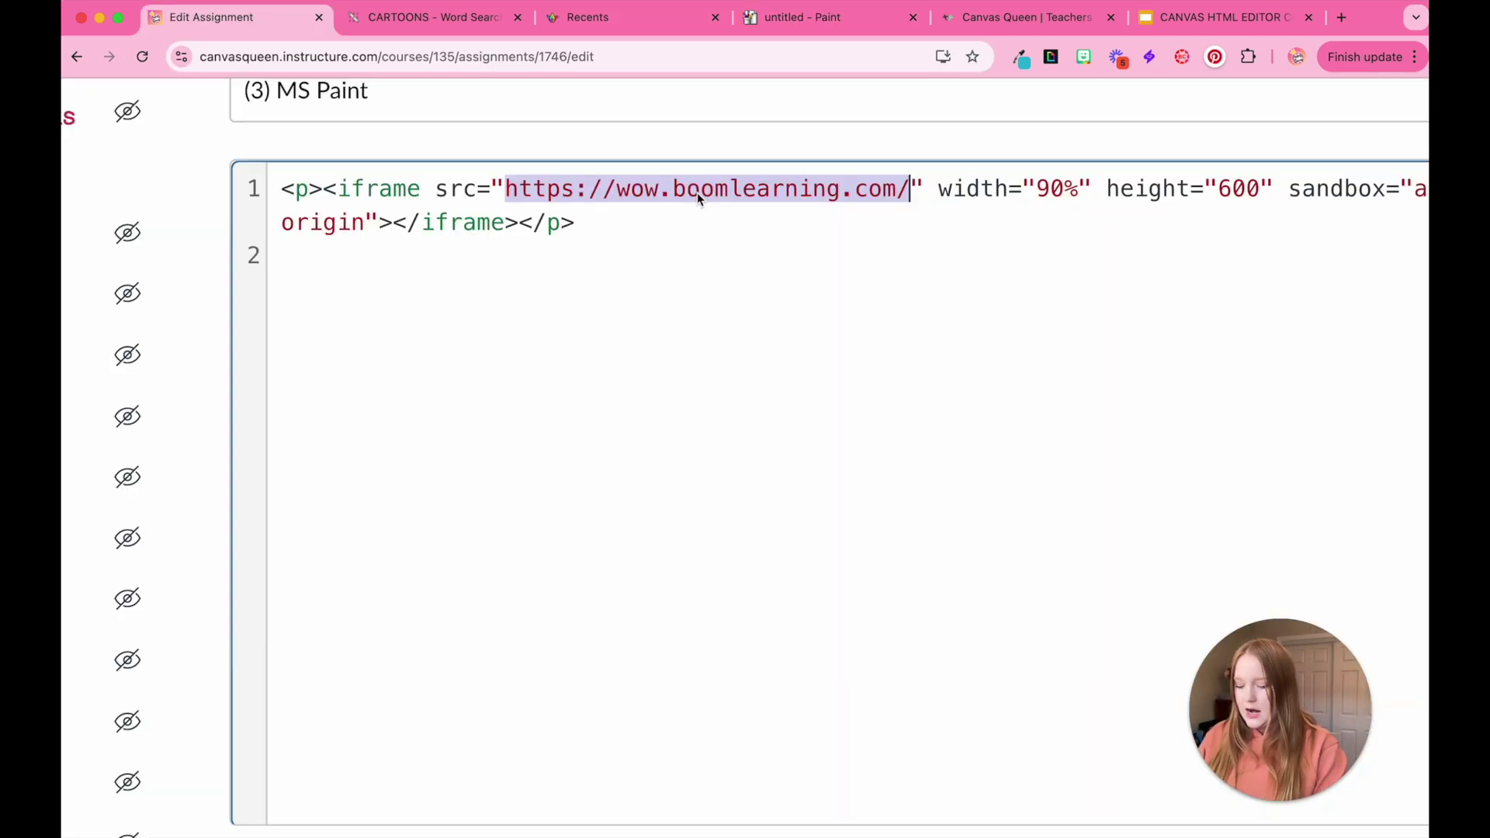
type("https://jspaint.app/#local:661b3b96c316e")
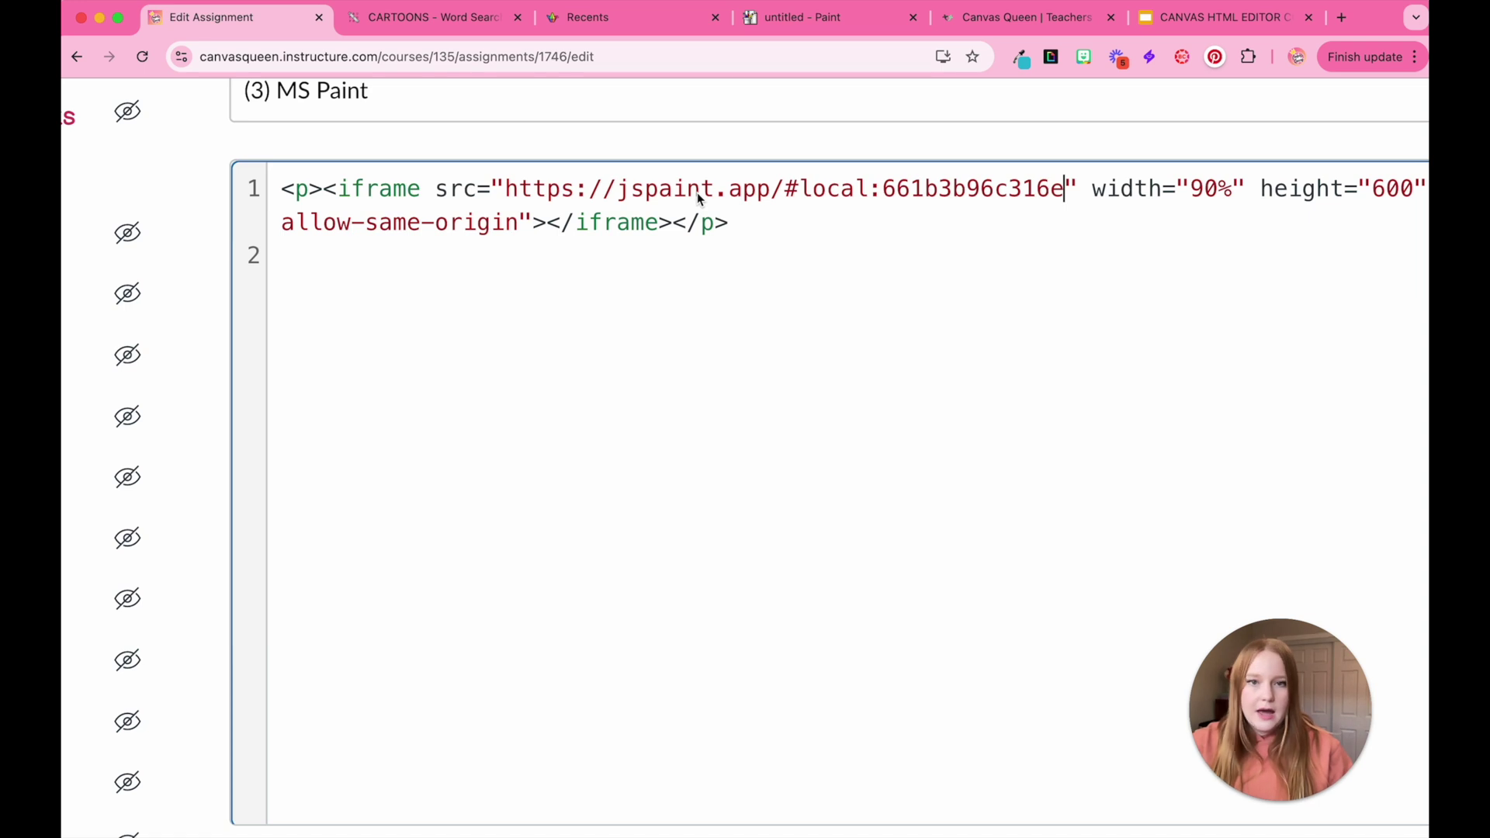
key("super+0")
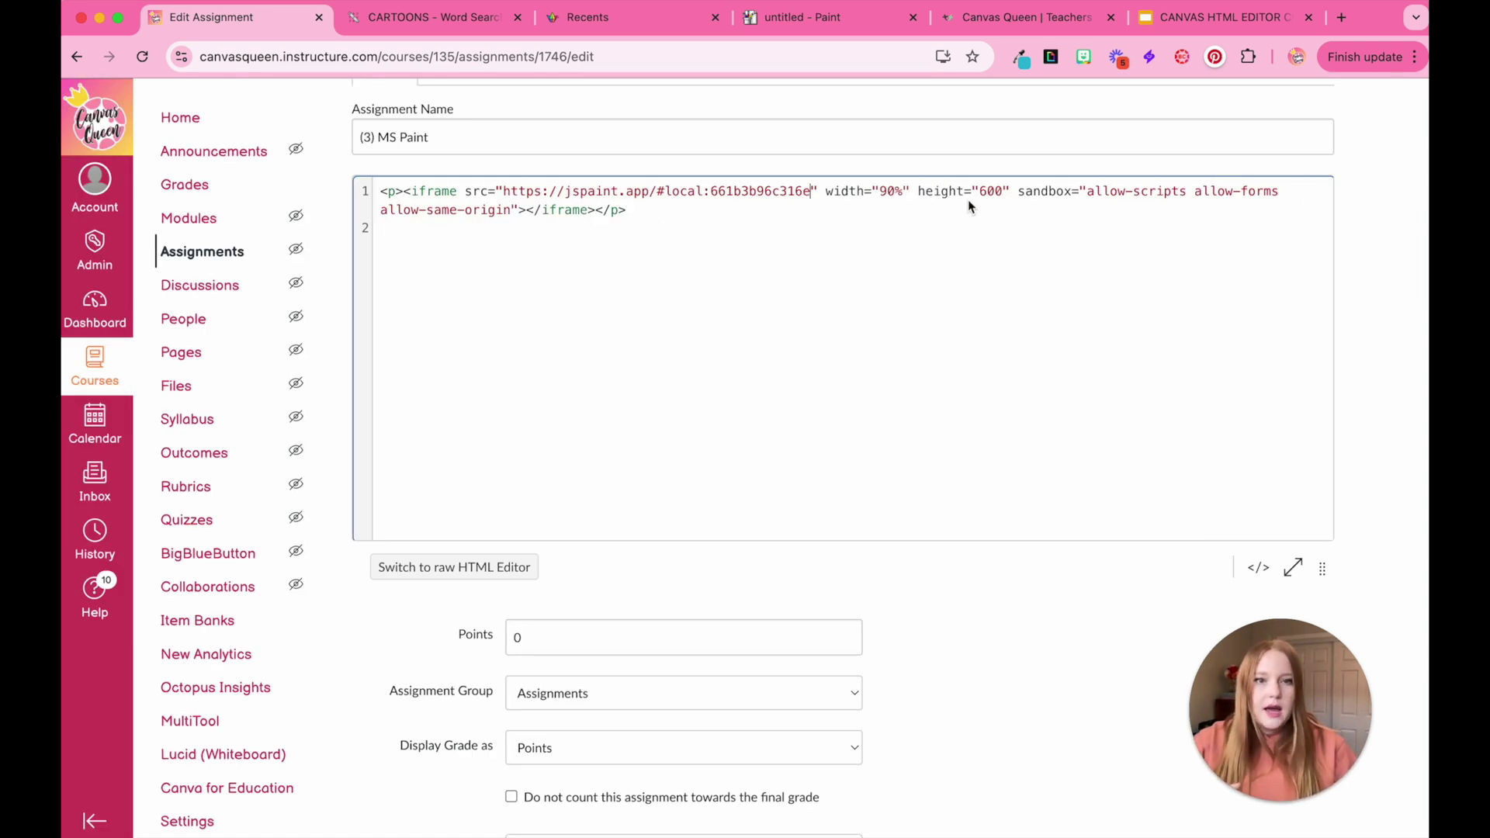
Center-align the embedded JS Paint canvas in the description and save the assignment
left_click(1258, 567)
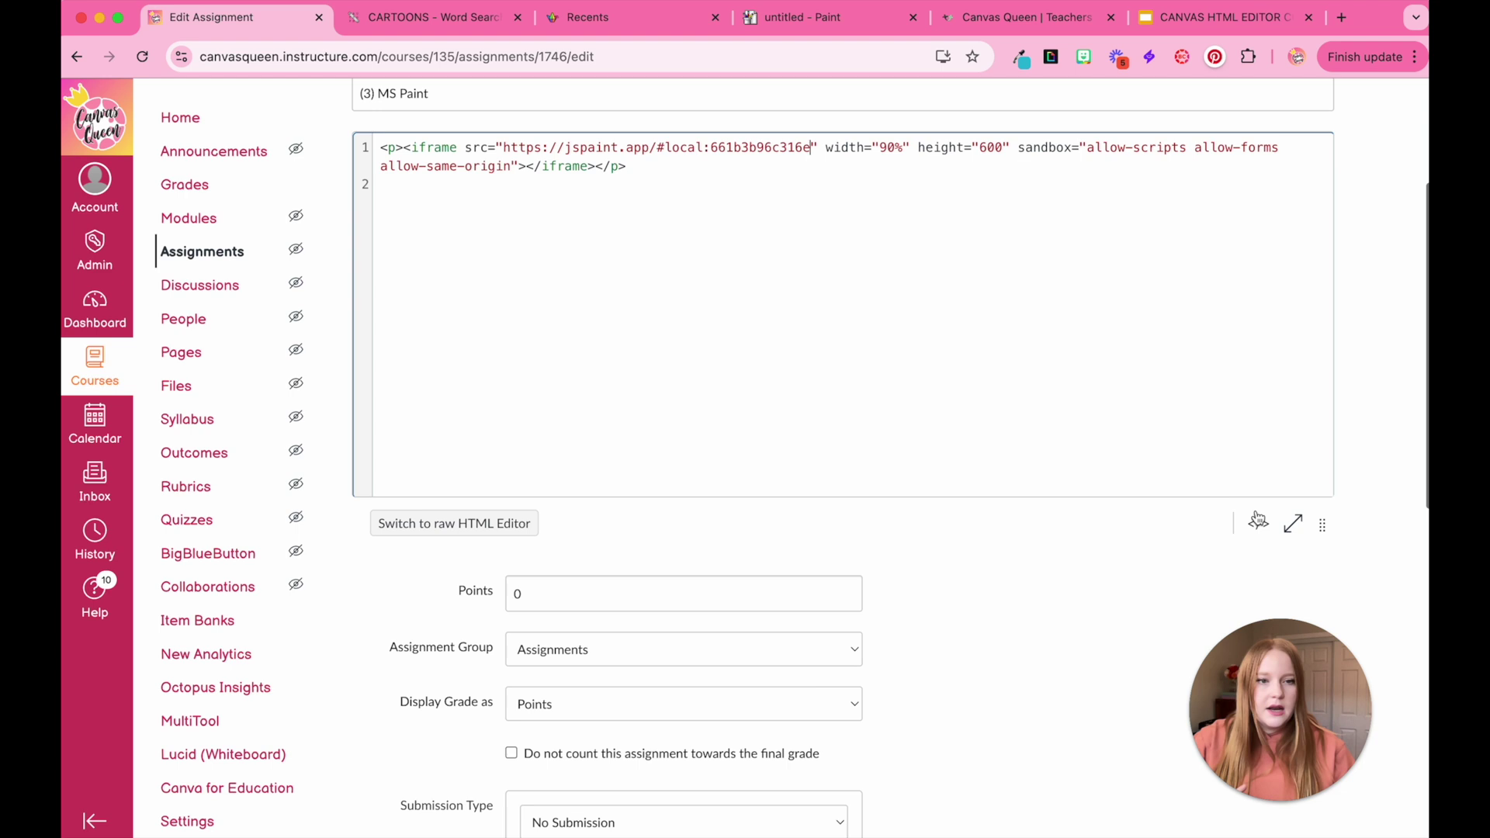
scroll(1293, 399, "down", 1)
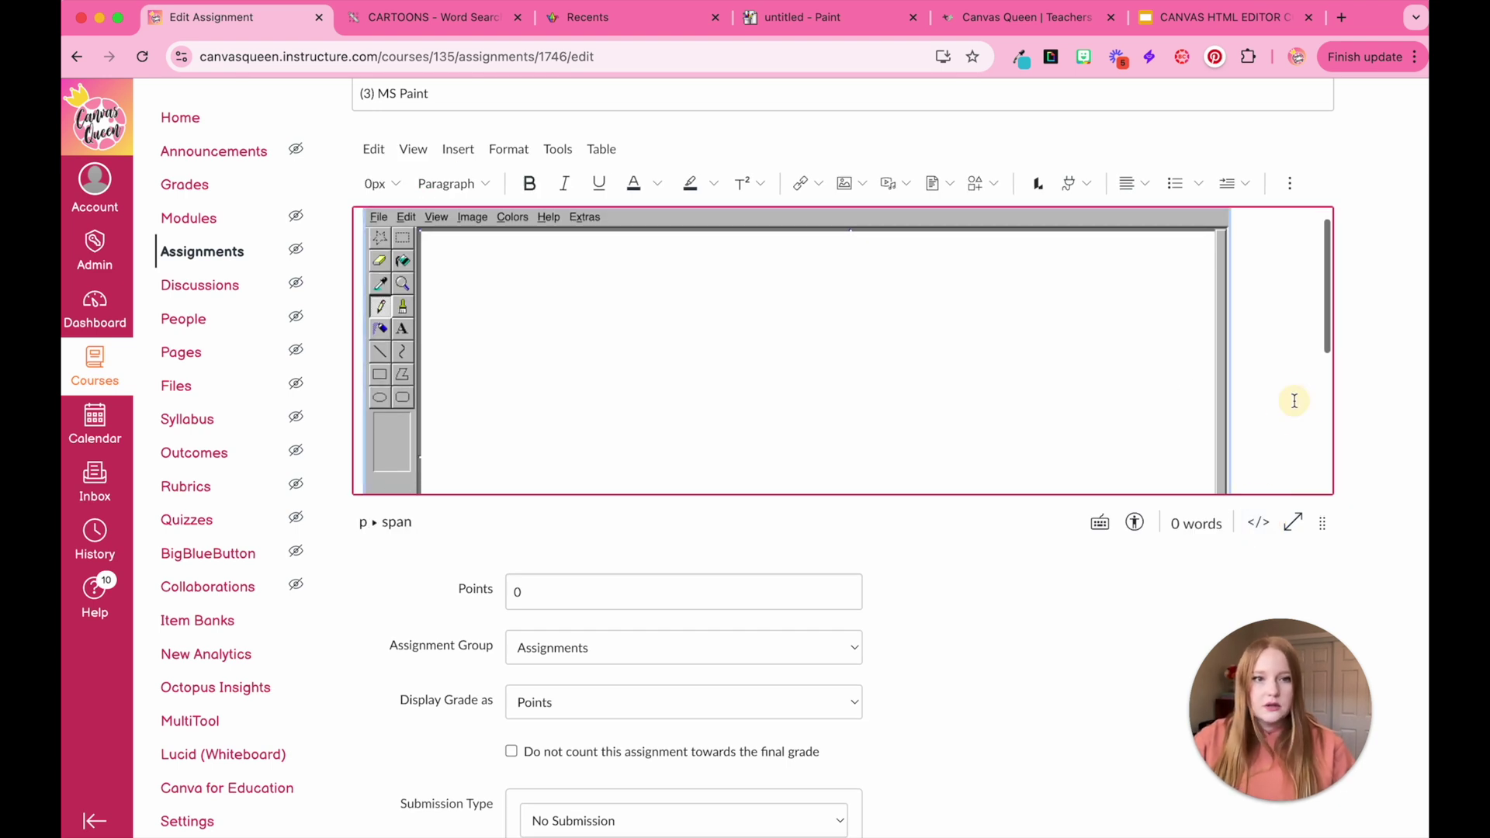
scroll(1263, 366, "down", 2)
scroll(1263, 365, "up", 2)
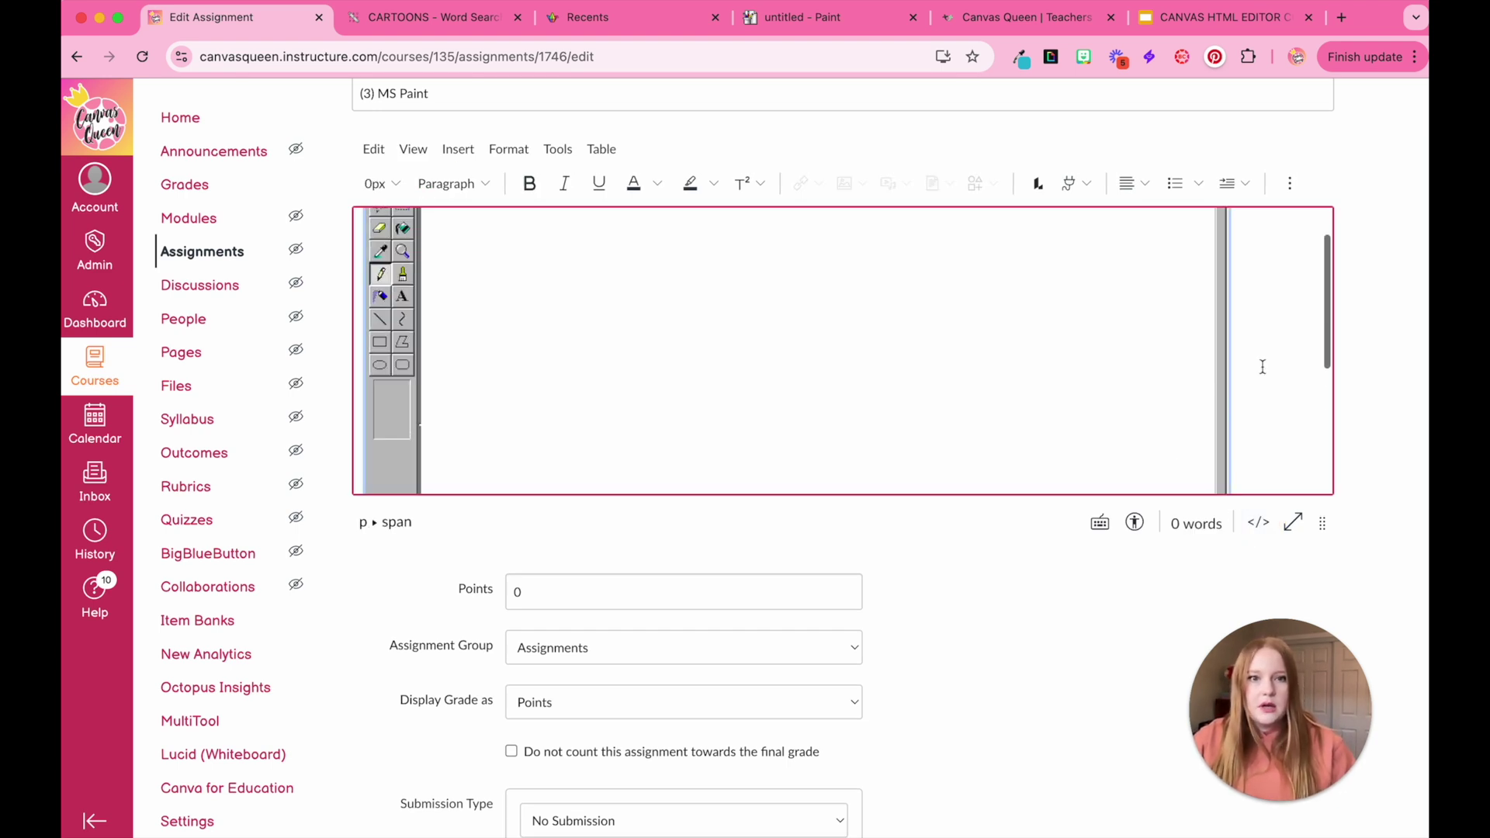
left_click(1264, 282)
left_click(1146, 181)
left_click(1141, 245)
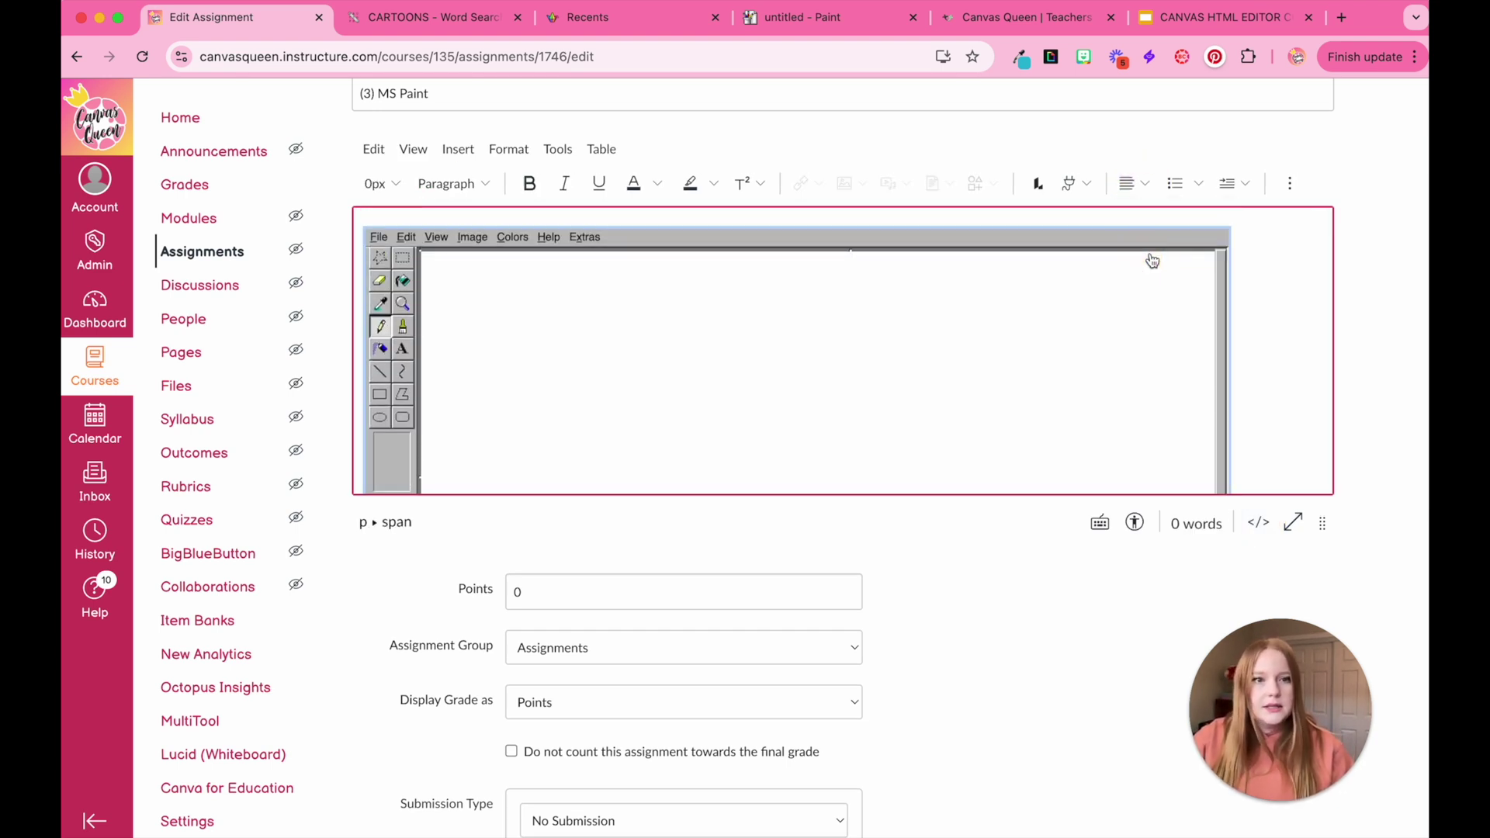
left_click(1277, 253)
scroll(1273, 233, "down", 3)
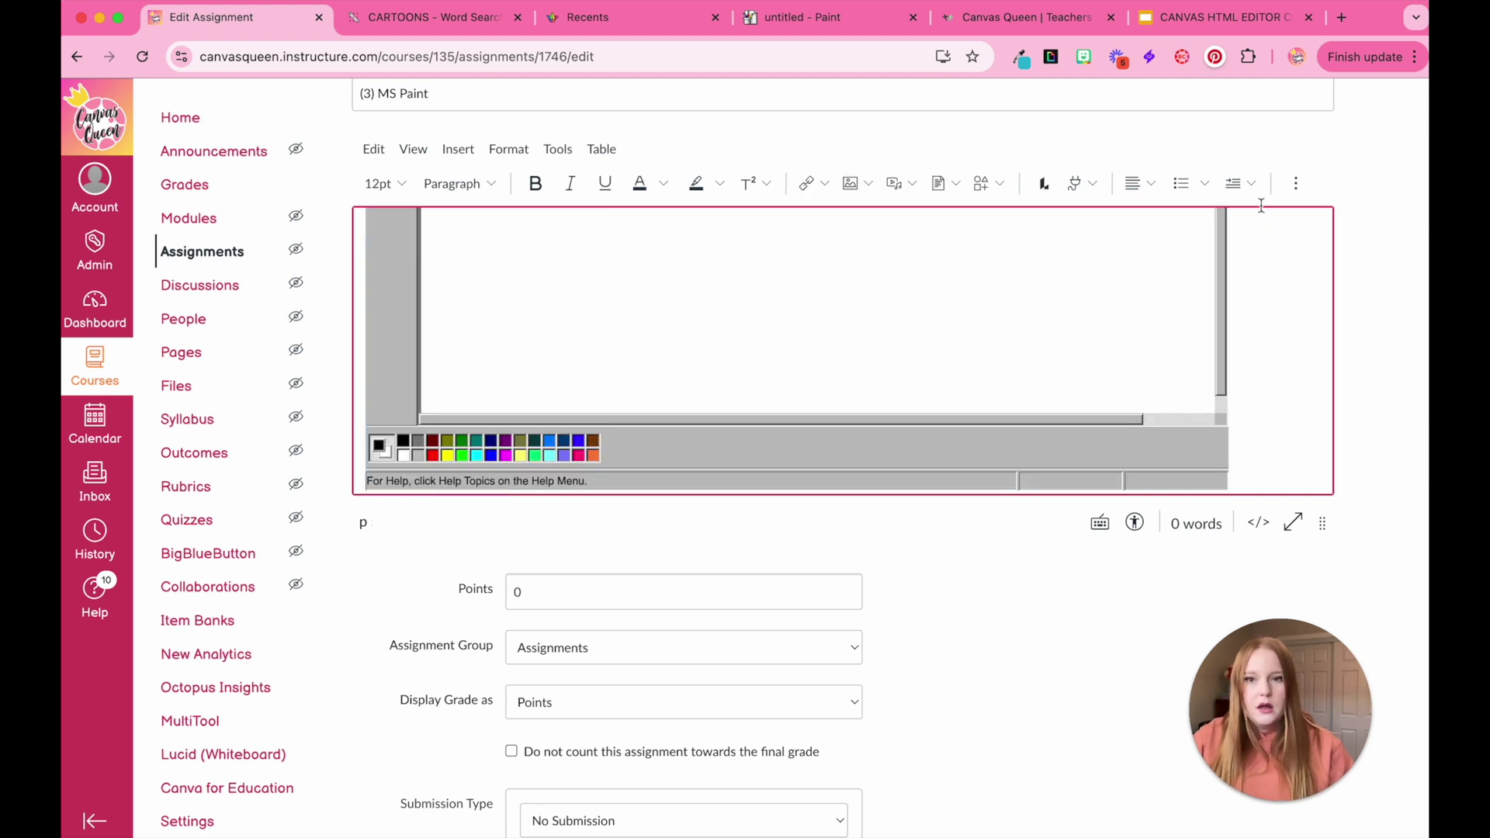
left_click(1156, 180)
left_click(1187, 243)
scroll(1086, 543, "down", 10)
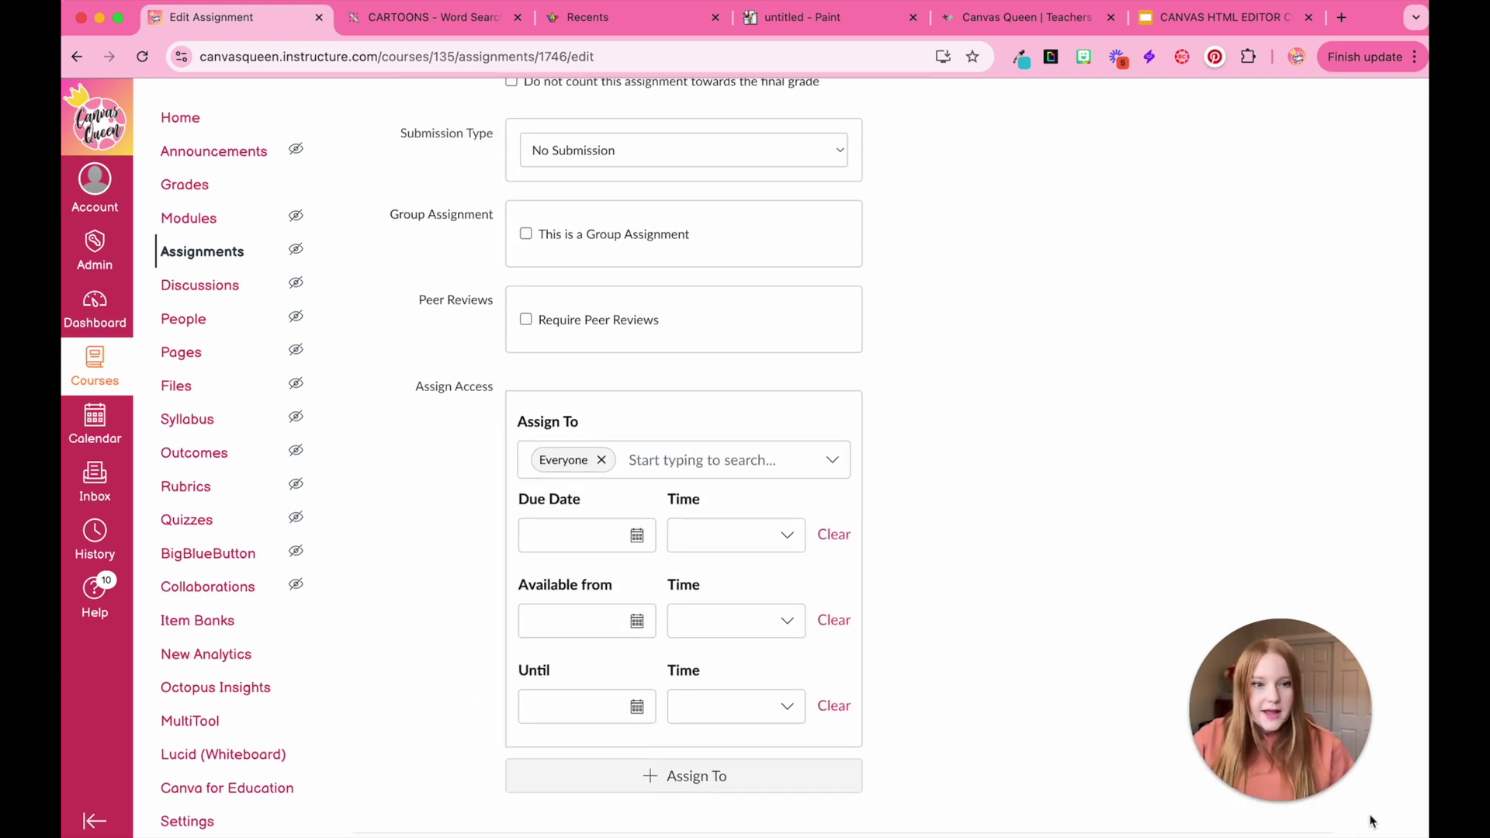
left_click(1367, 780)
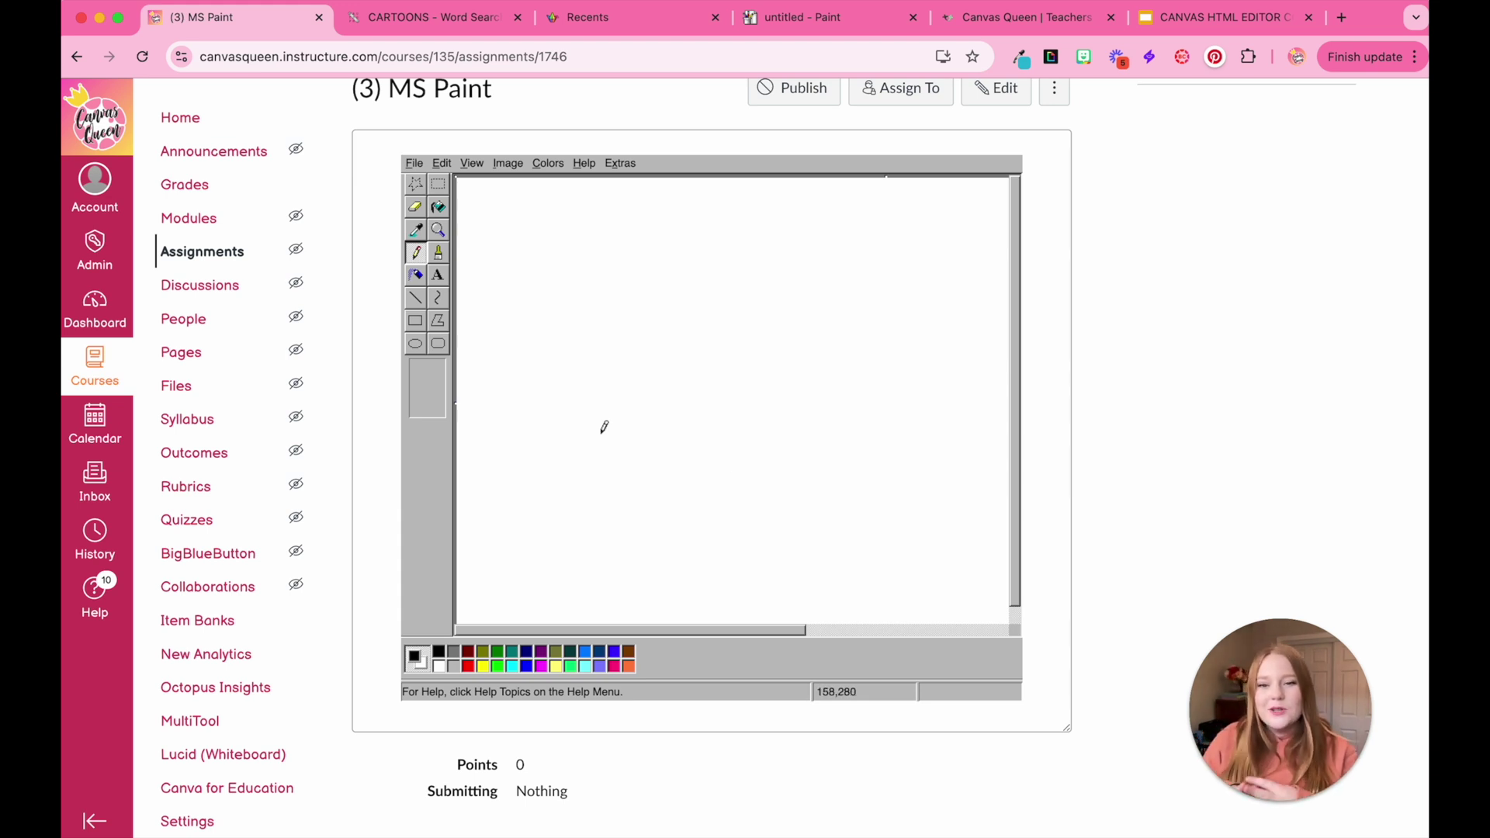
Brush-write 'Love' in black and draw a red heart beneath it
left_click(438, 252)
mouse_move(483, 250)
left_mouse_down()
mouse_move(593, 213)
mouse_move(584, 306)
mouse_move(653, 307)
mouse_move(704, 263)
mouse_move(794, 299)
mouse_move(906, 315)
left_mouse_up()
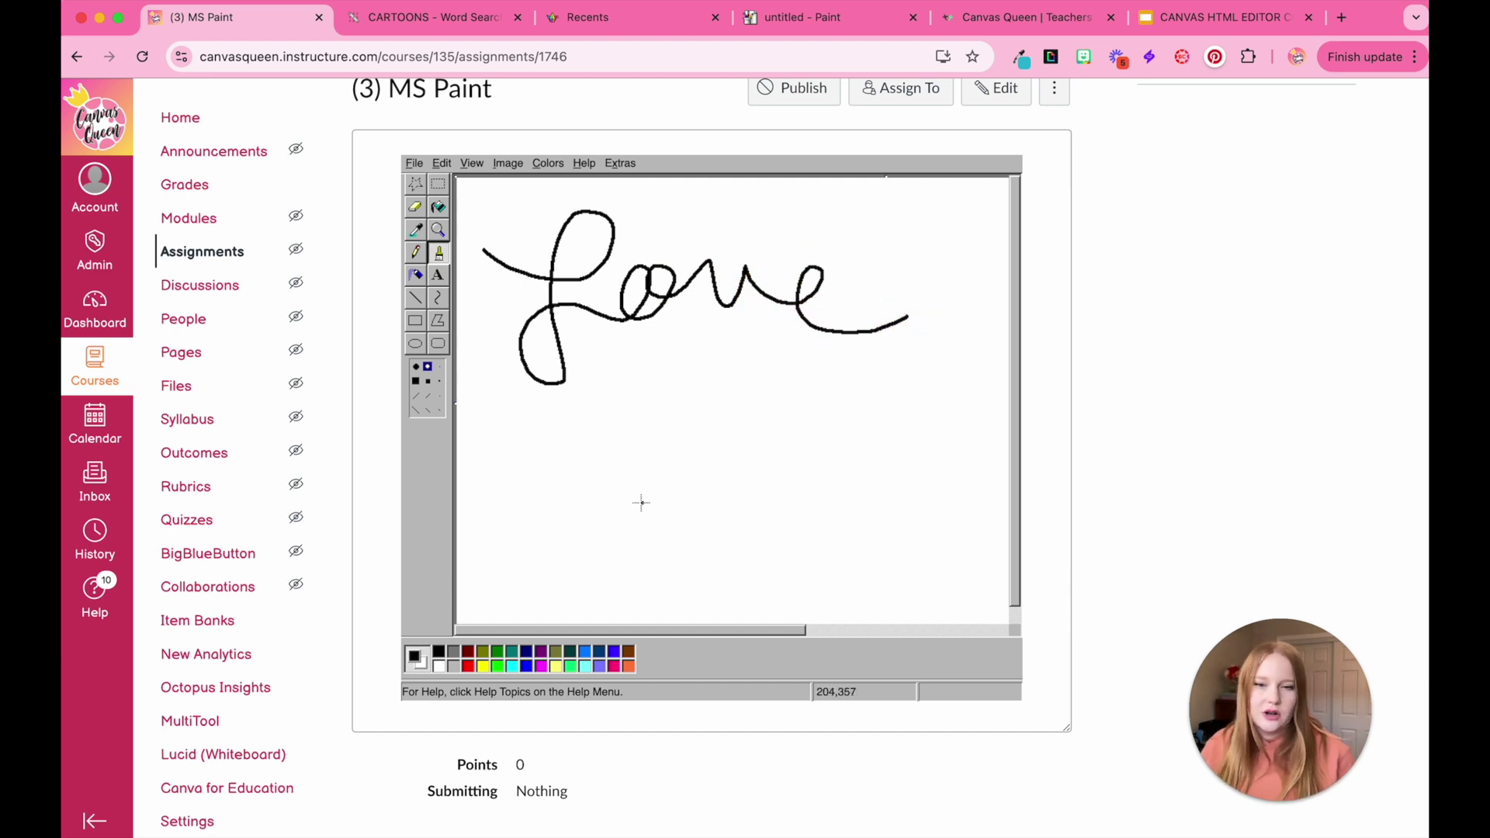
left_click(468, 666)
mouse_move(751, 544)
left_mouse_down()
mouse_move(688, 376)
mouse_move(815, 403)
mouse_move(728, 529)
left_mouse_up()
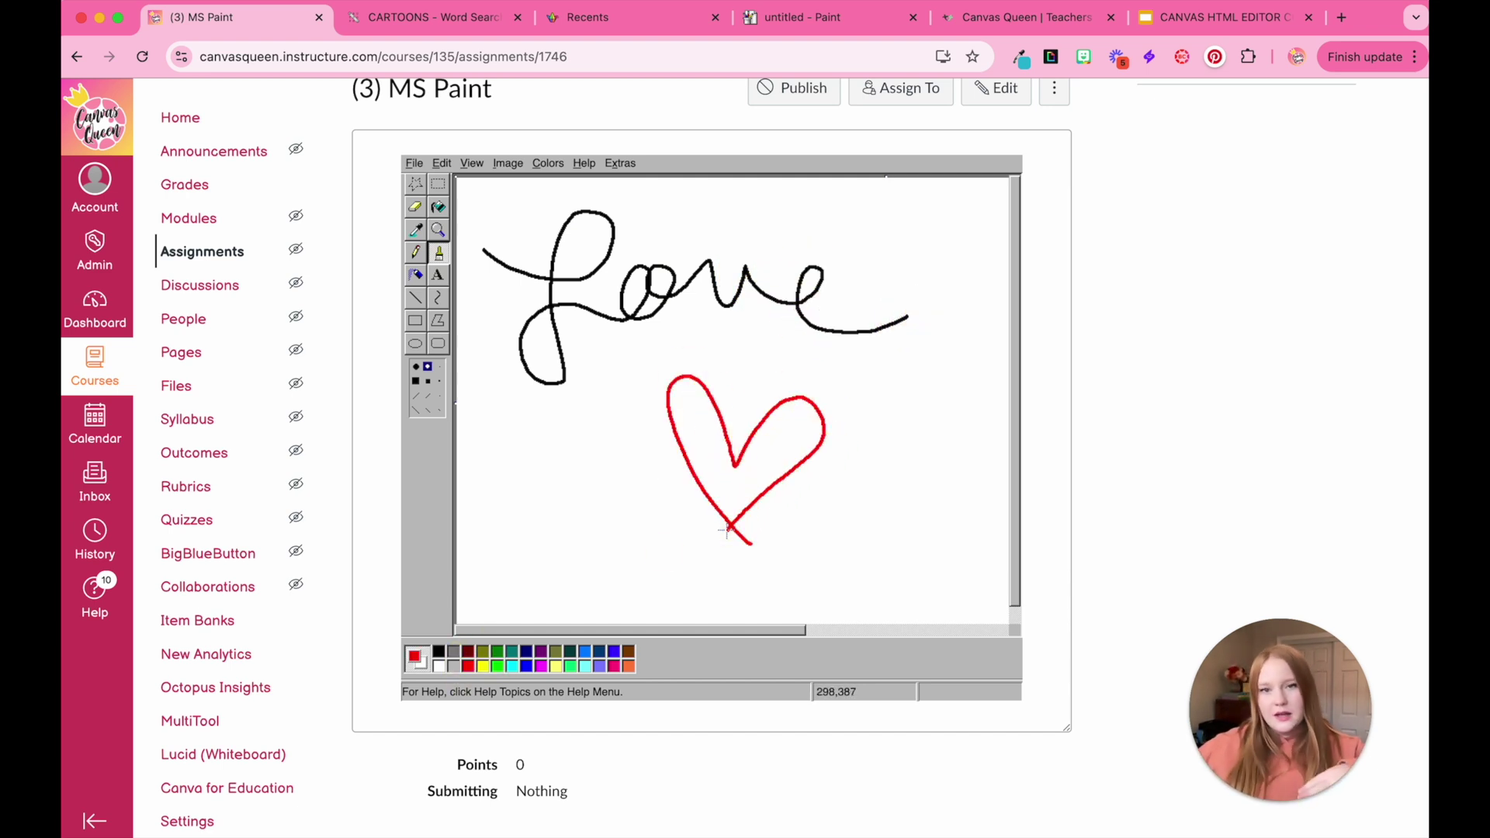
Open Paint's File > Save As dialog and close it without saving
left_click(552, 399)
scroll(551, 400, "up", 1)
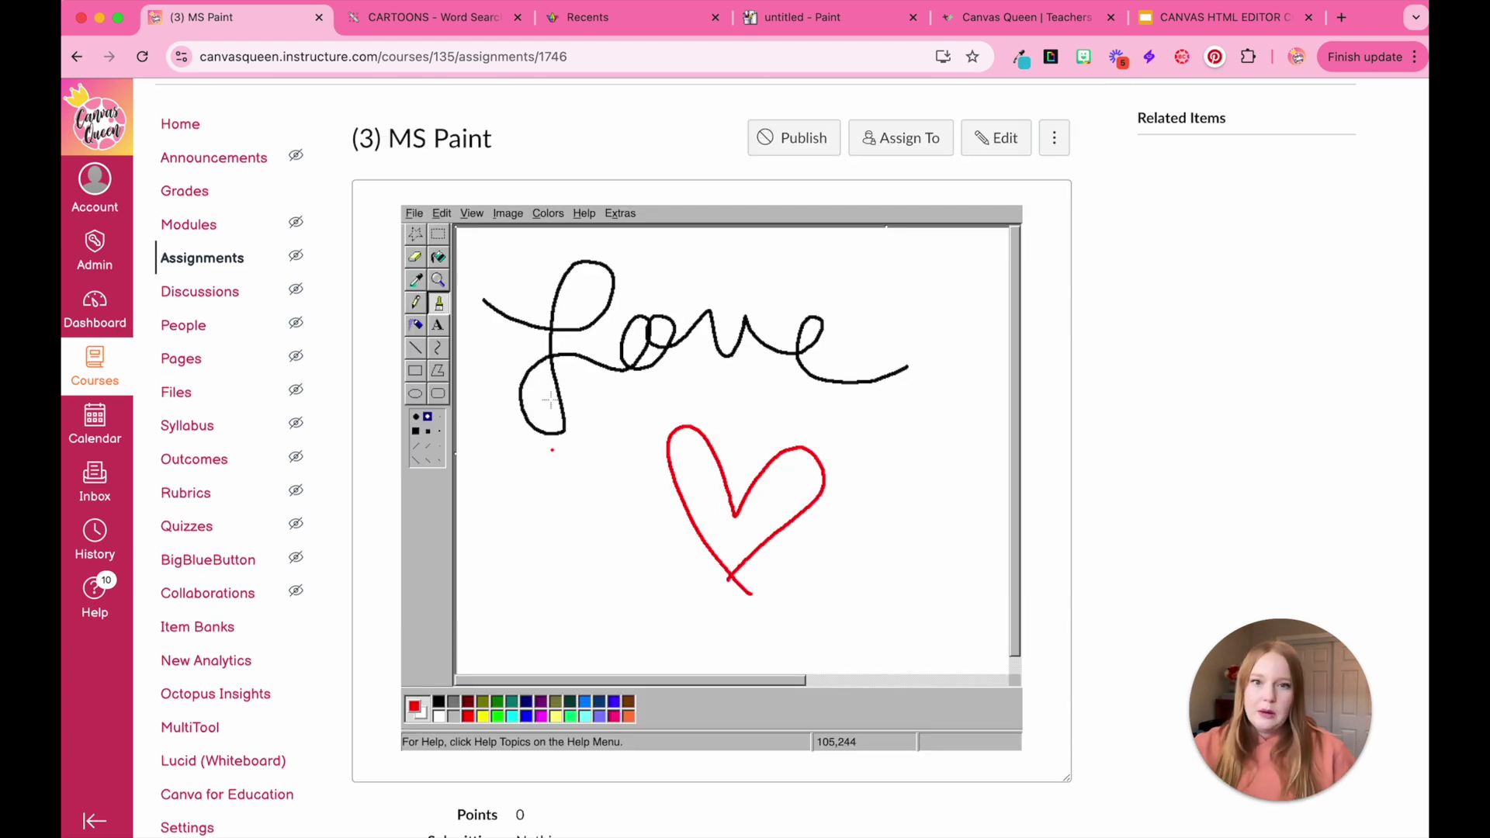
left_click(413, 214)
left_click(440, 281)
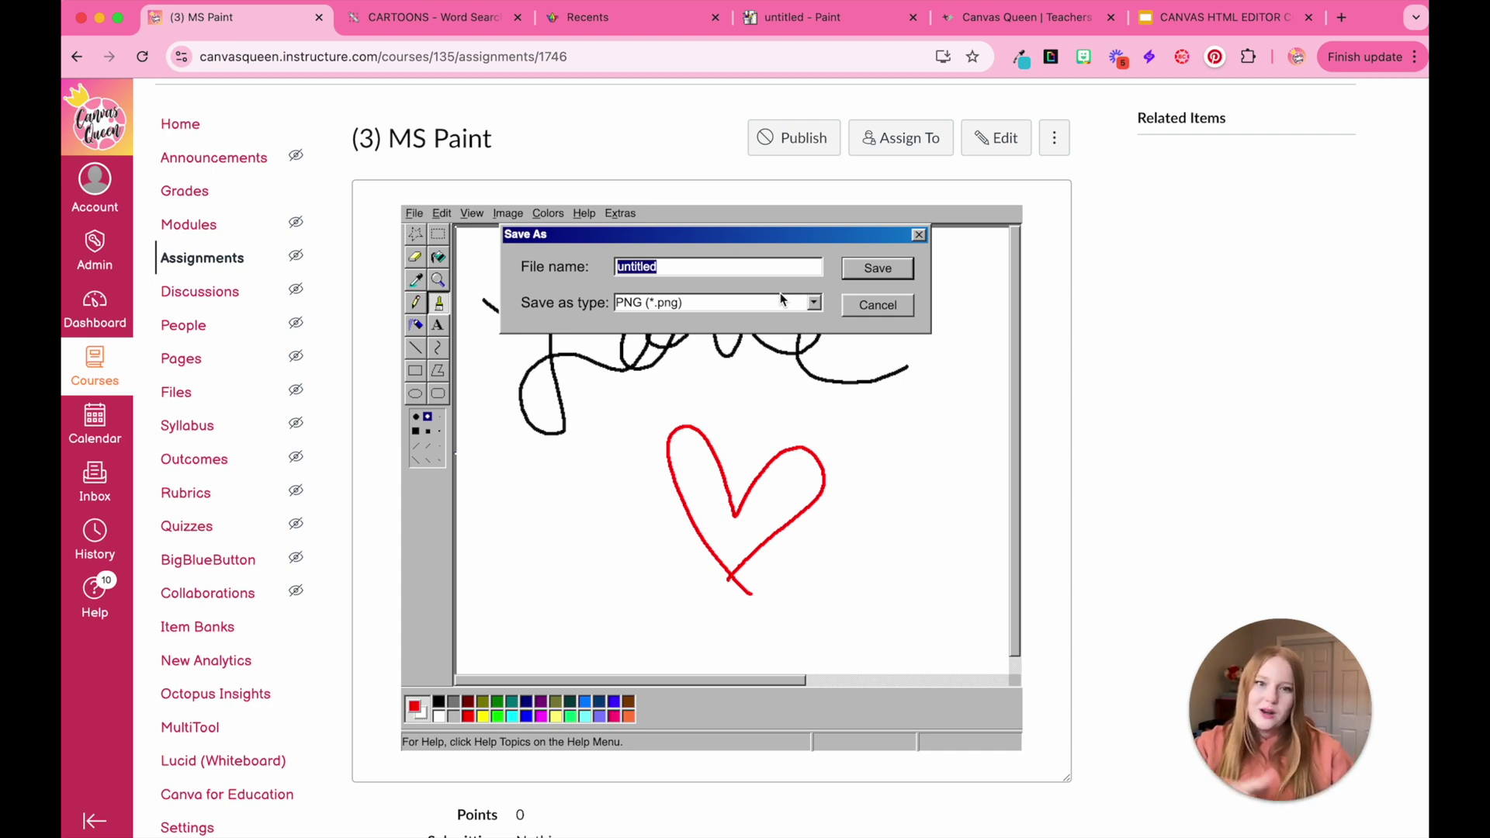
left_click(919, 235)
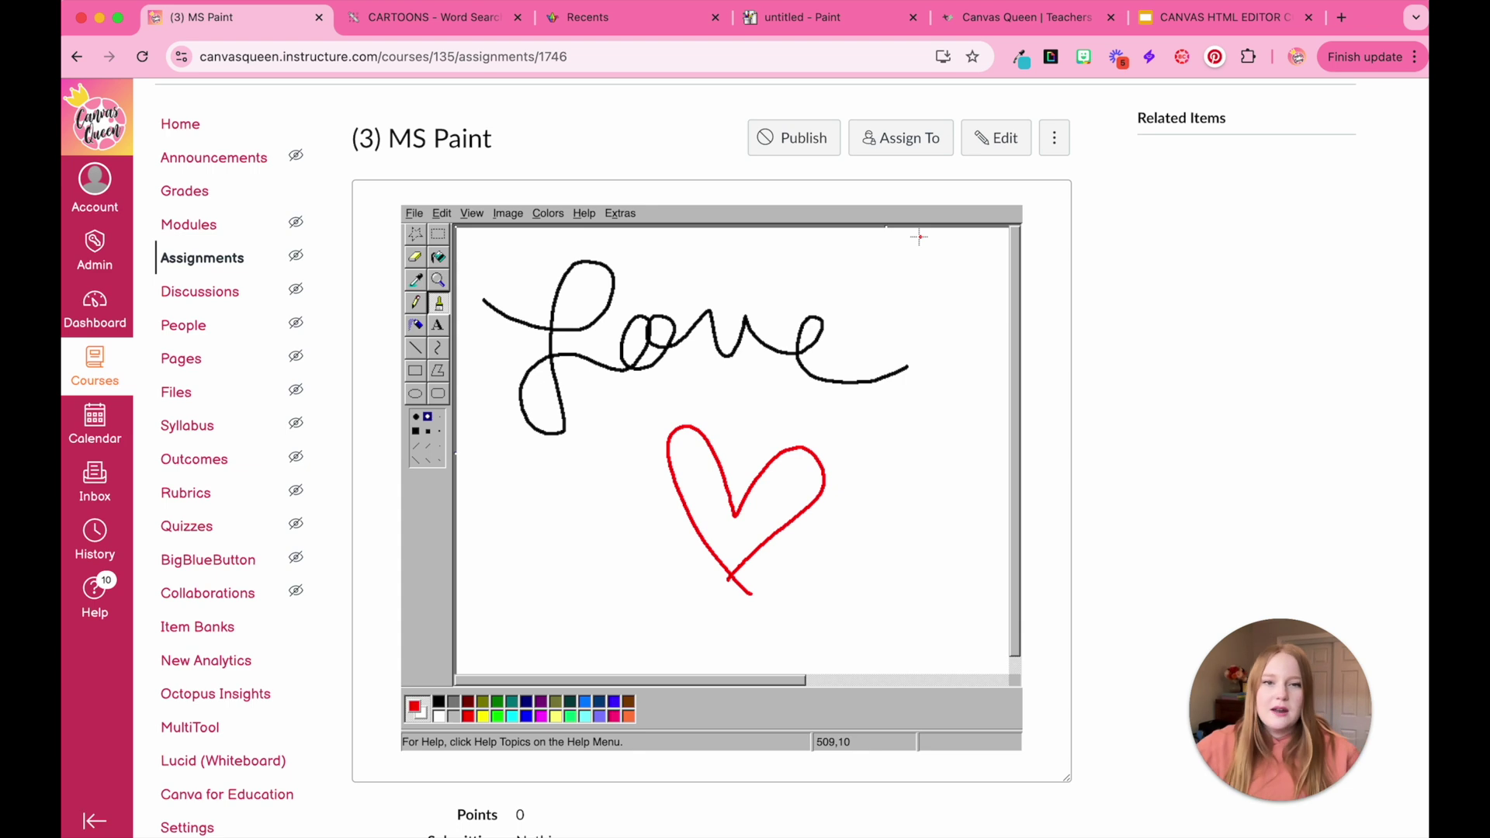